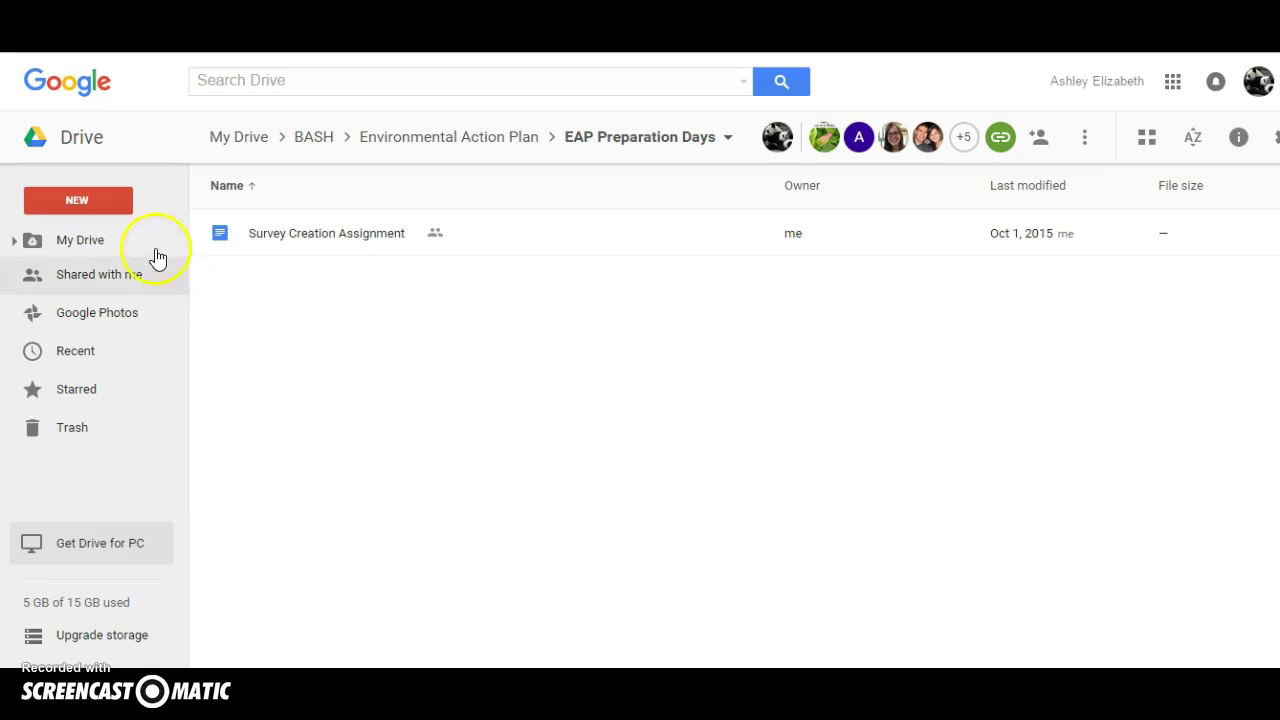
Create a new Google Form in the shared EAP Preparation Days folder, accepting the folder's sharing permissions
left_click(104, 200)
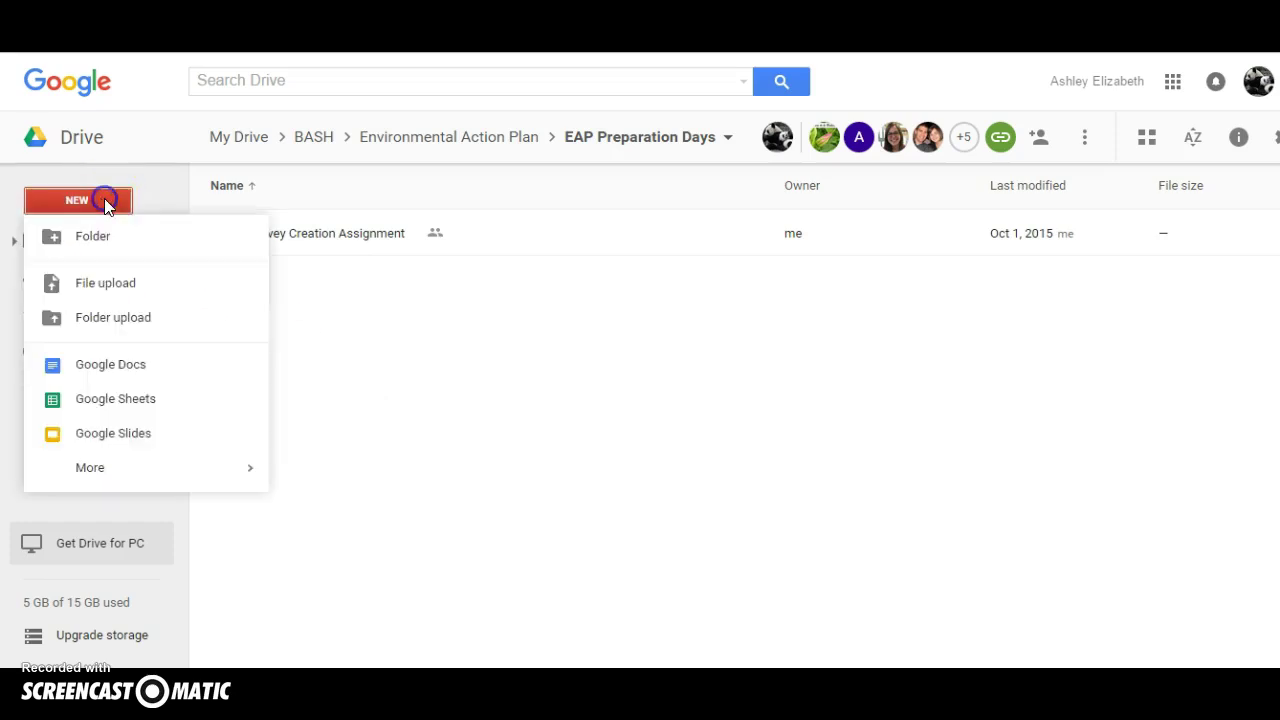
left_click(176, 467)
left_click(383, 244)
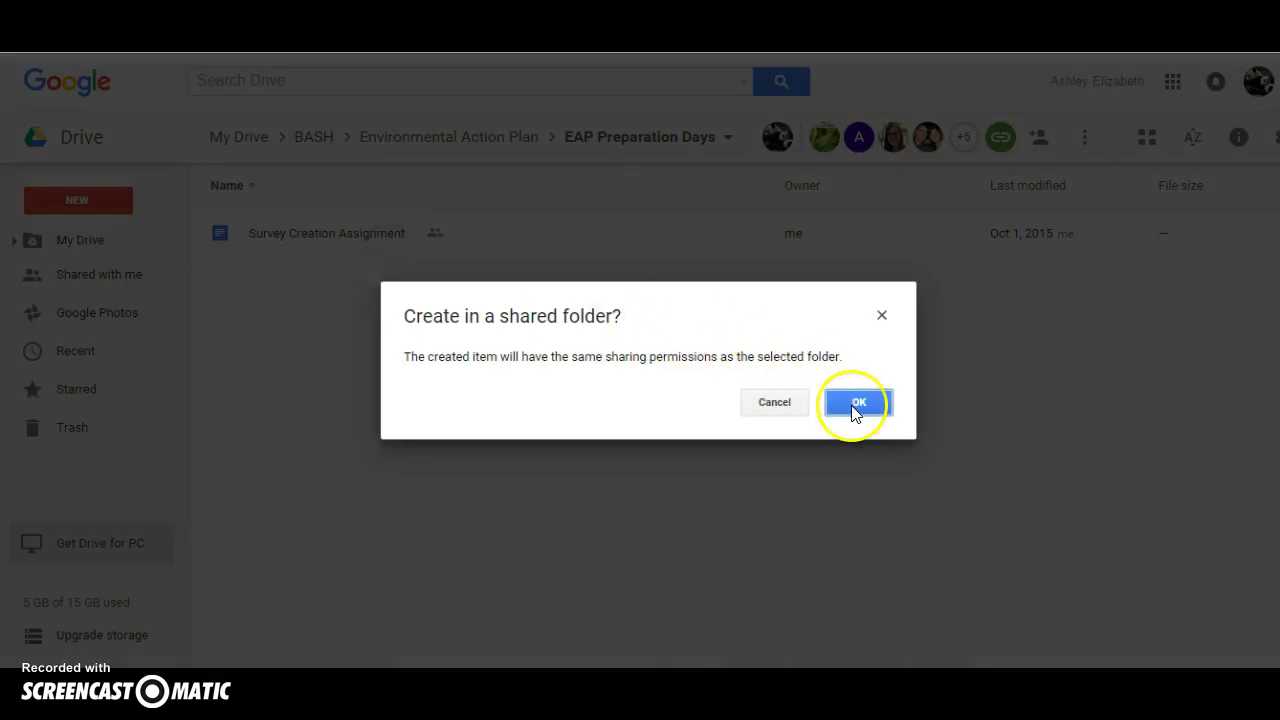
left_click(855, 403)
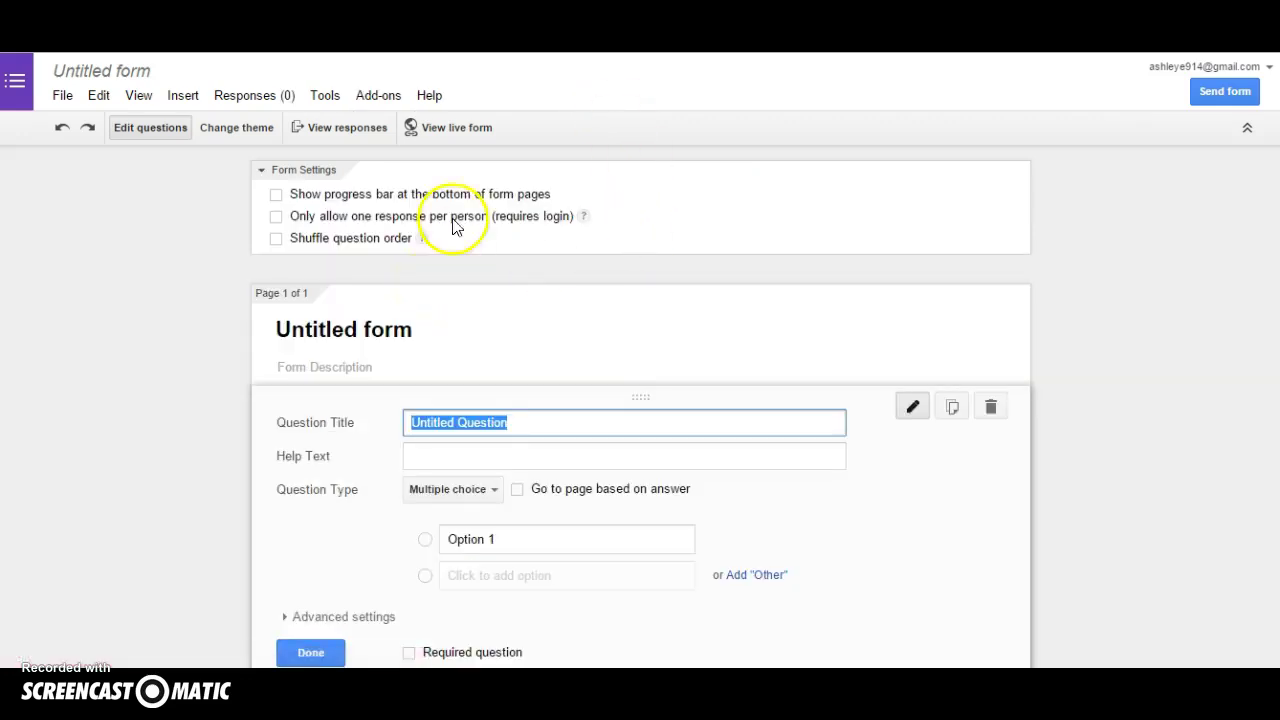
Rename the untitled form as "Practice Google Form"
left_click(113, 80)
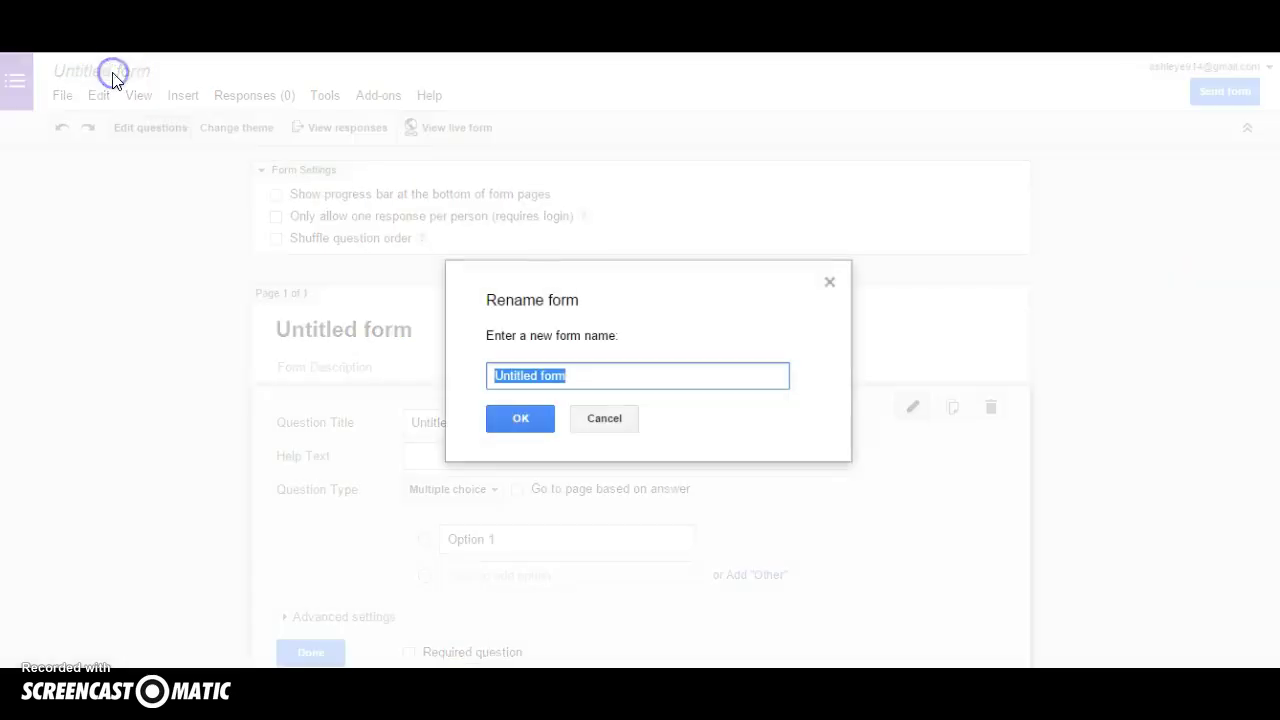
type("Pra")
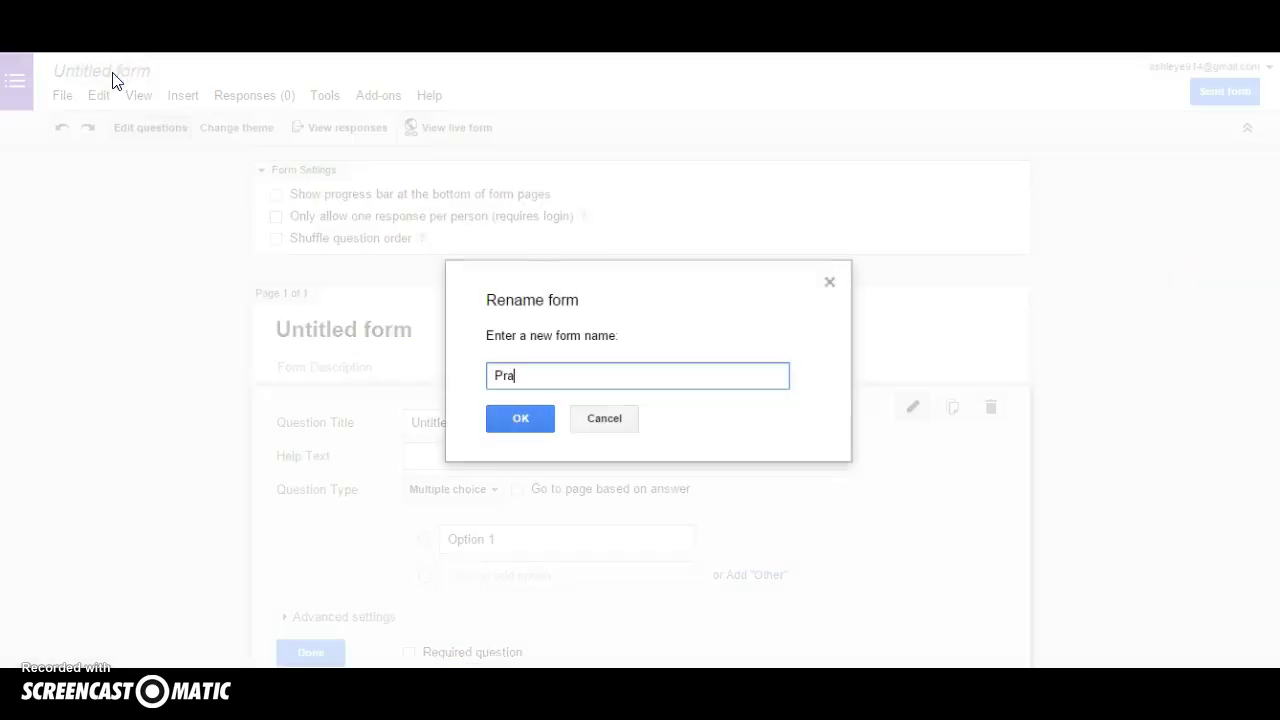
type("ctice Google Form")
left_click(516, 415)
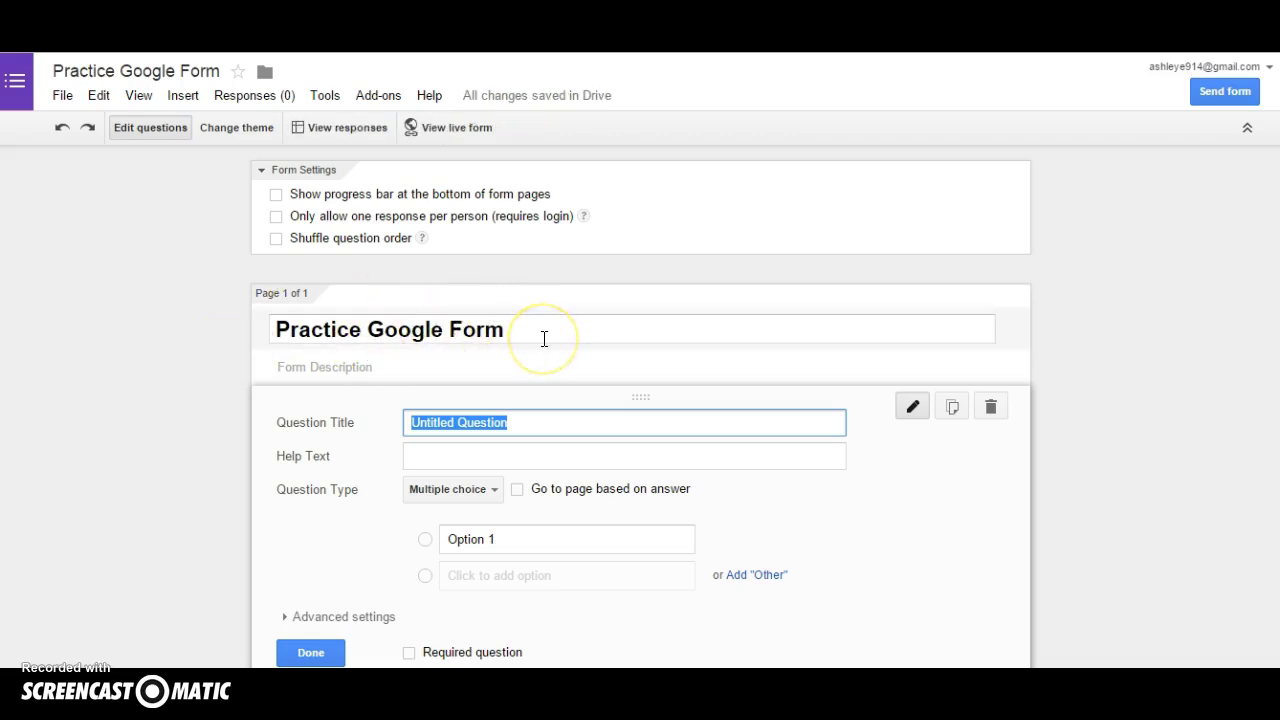
Enter the form description "This form is to collect information about random things."
left_click(488, 360)
left_click(420, 372)
left_click(420, 372)
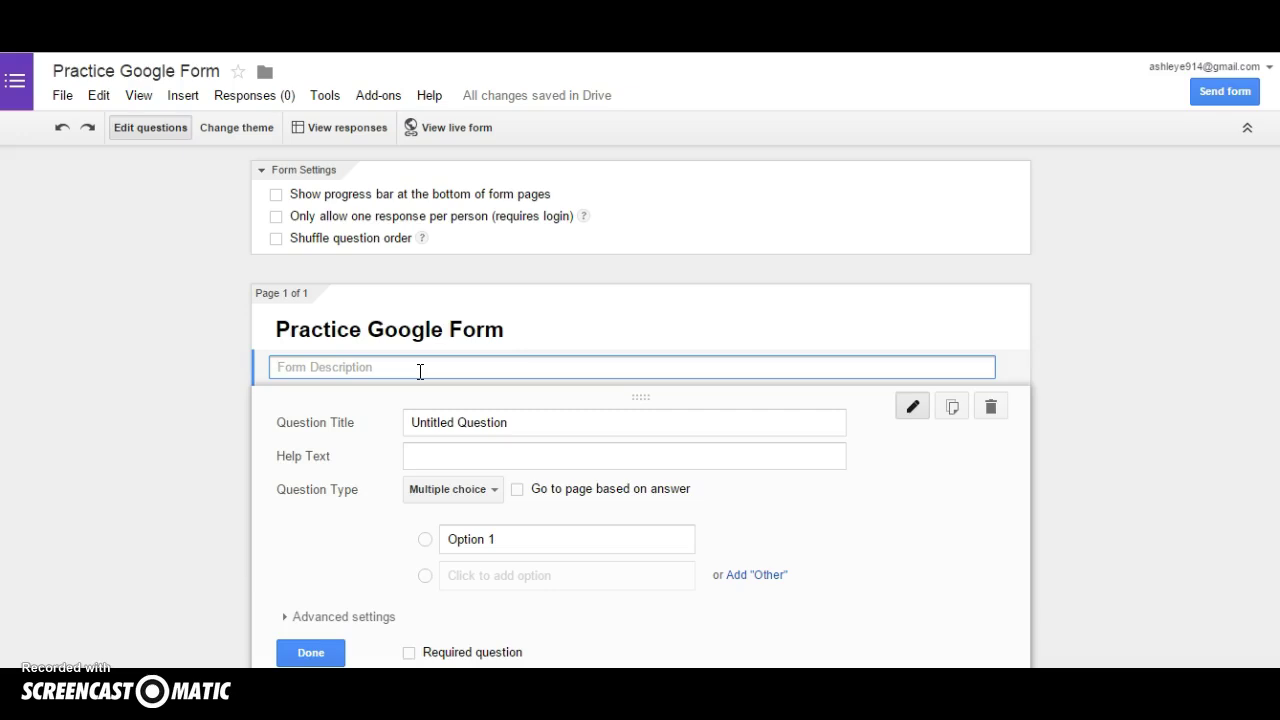
type("This form is to colle")
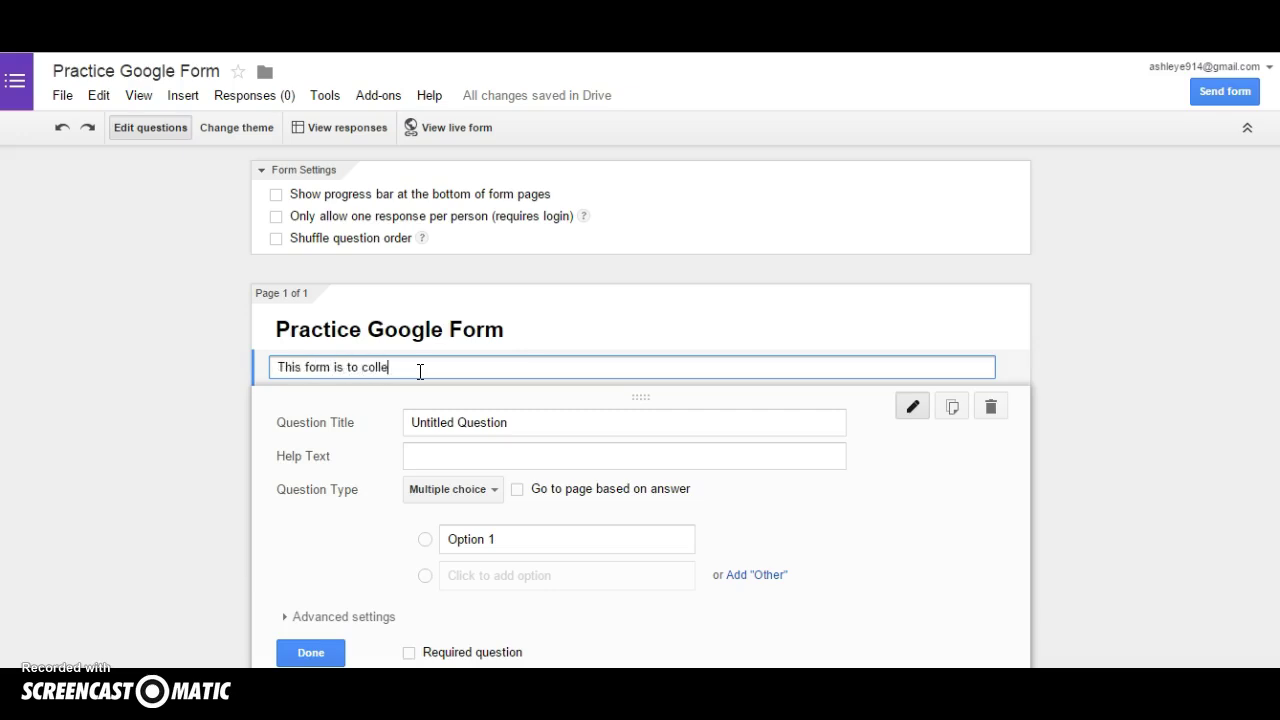
type("ct information about randomthi")
key("BackSpace")
key("BackSpace")
key("BackSpace")
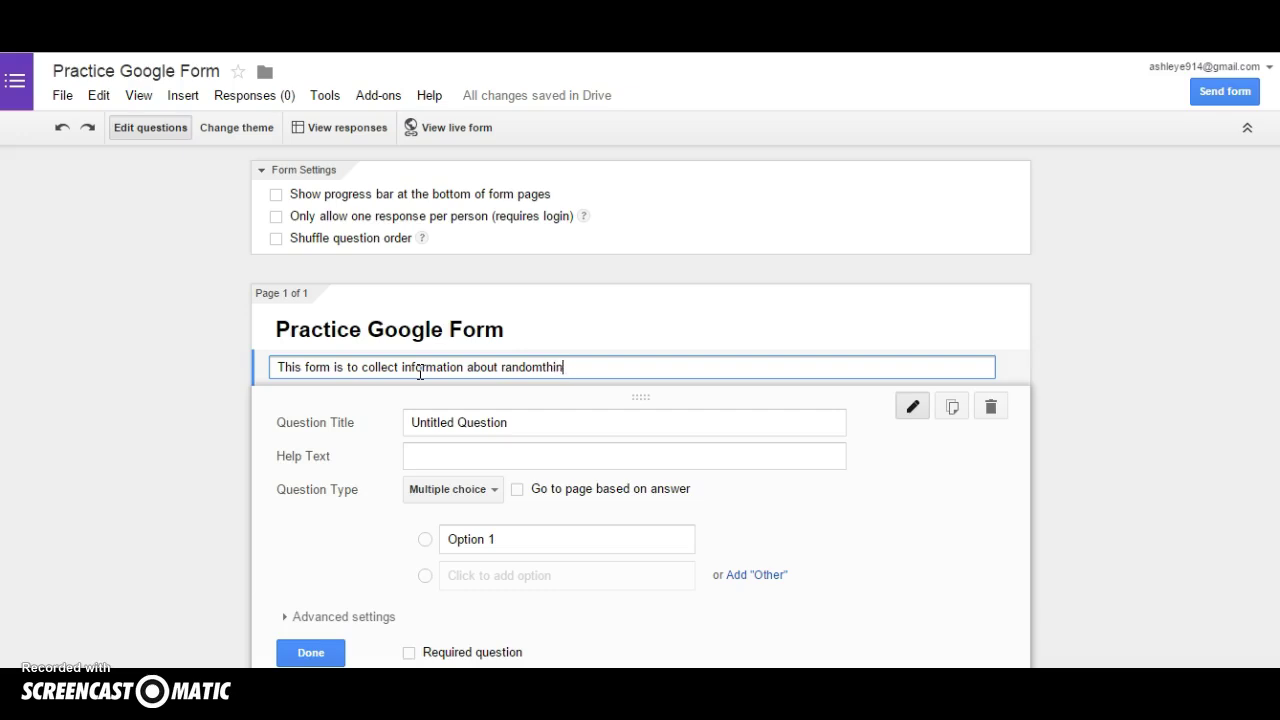
type("things.")
Examine the question types available for the form's first question without changing the type
left_click(1129, 438)
scroll(1130, 445, "down", 3)
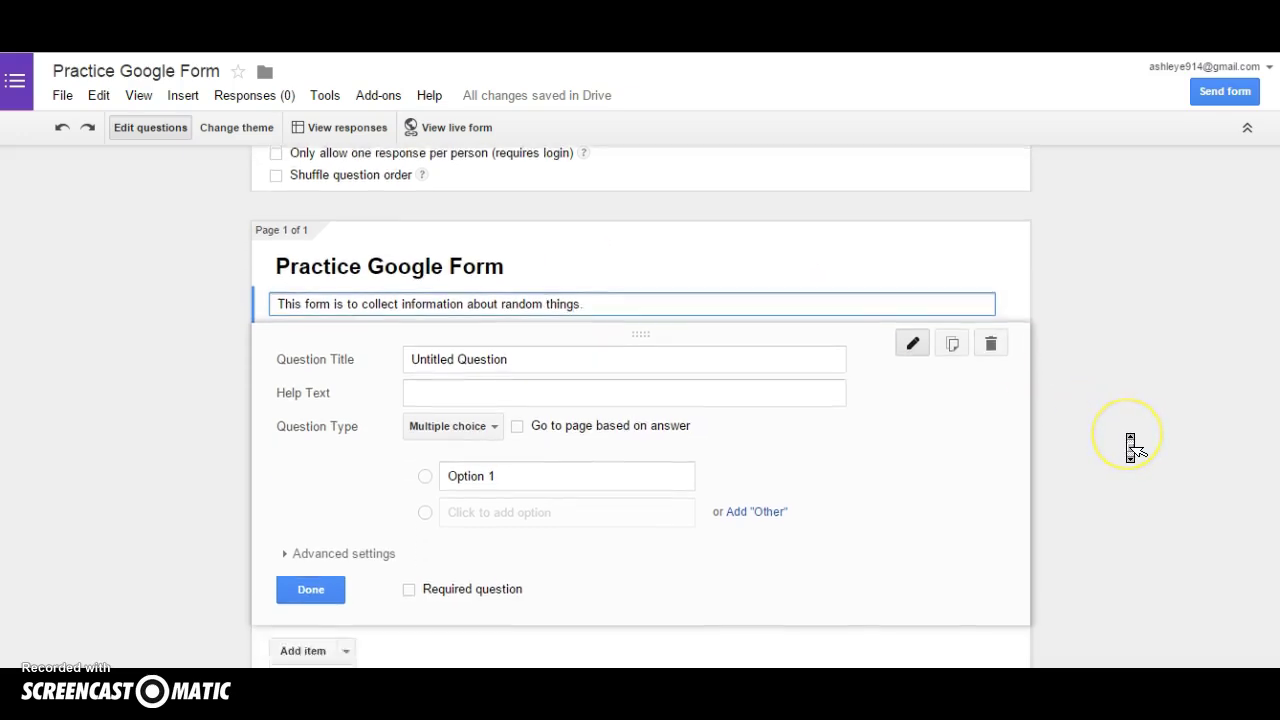
left_click(1023, 353)
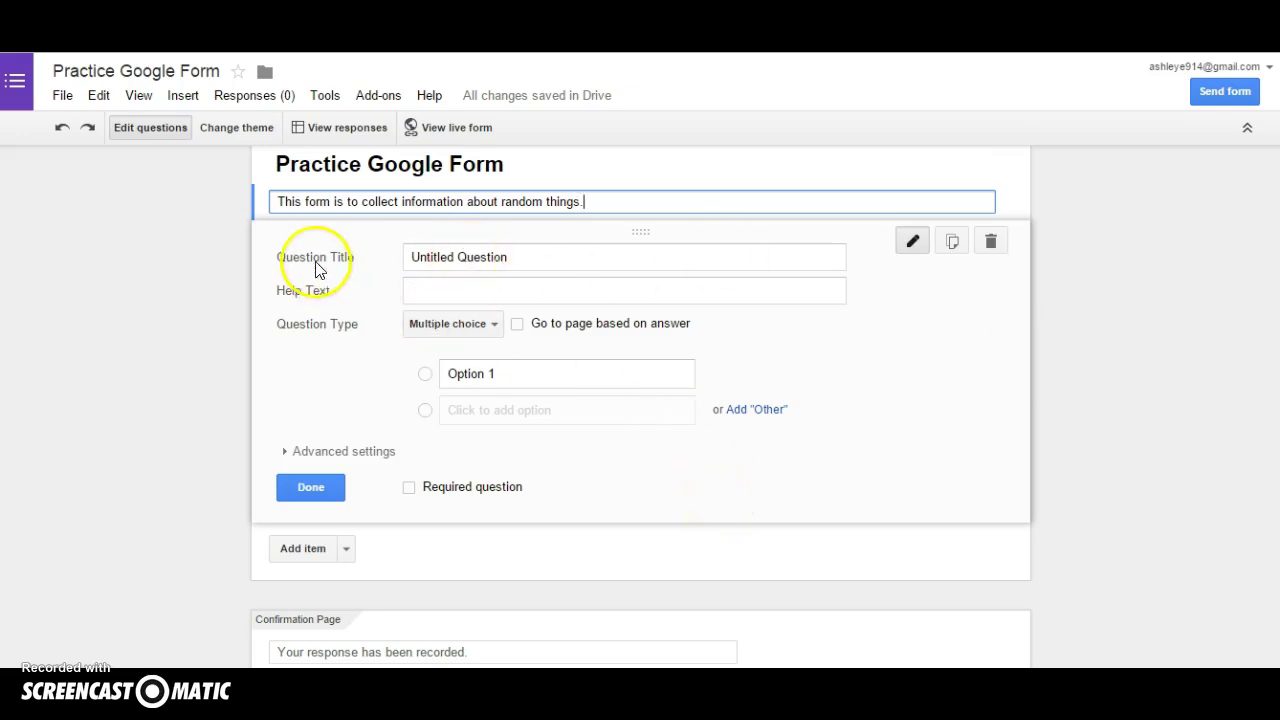
left_click(483, 325)
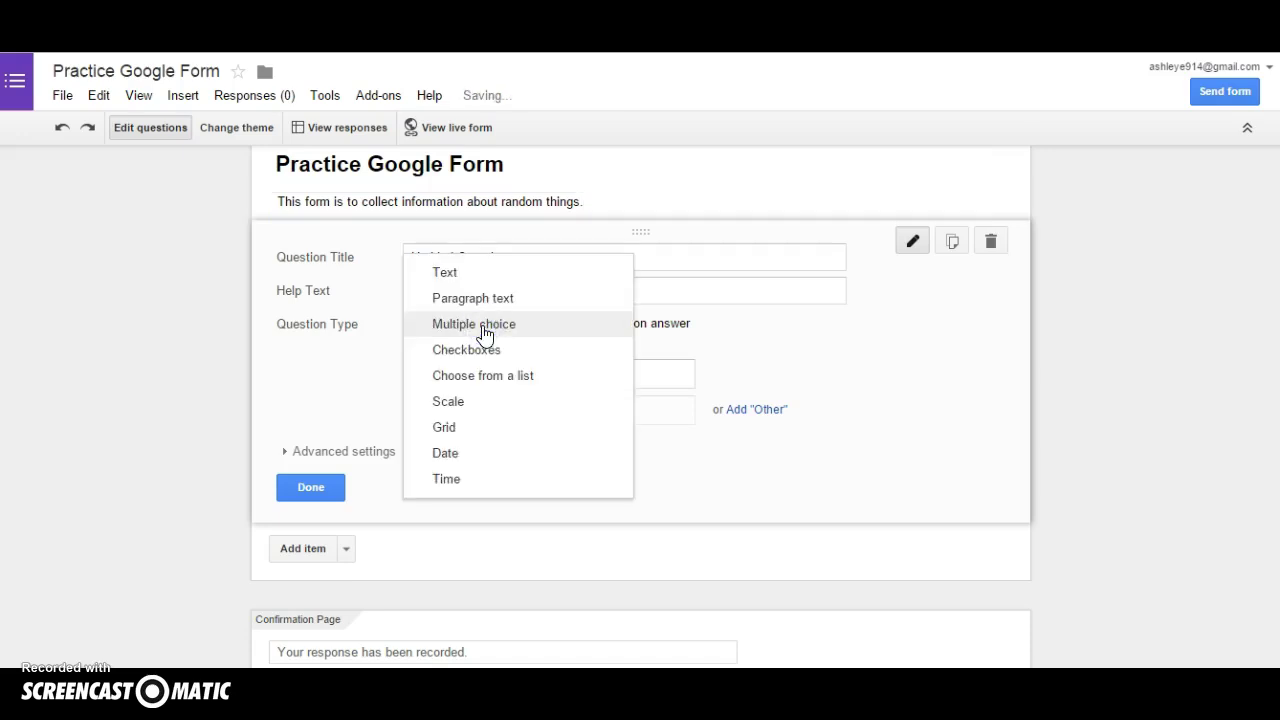
left_click(517, 274)
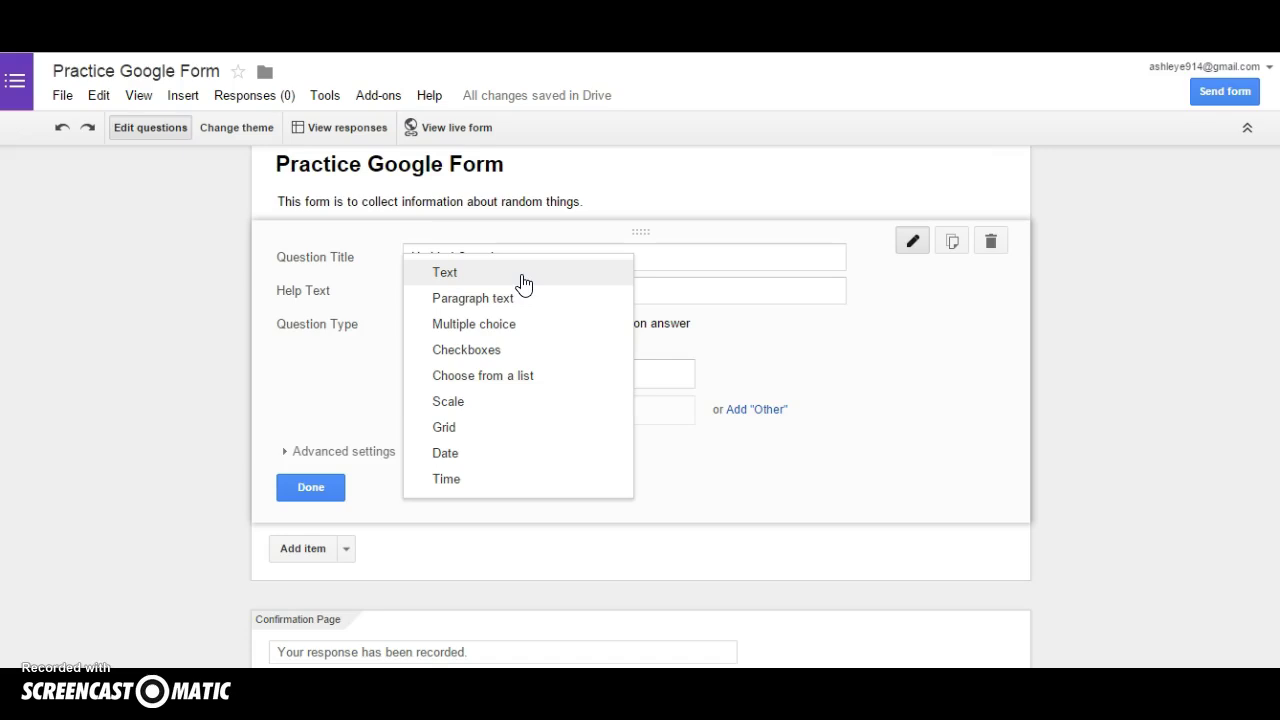
left_click(521, 298)
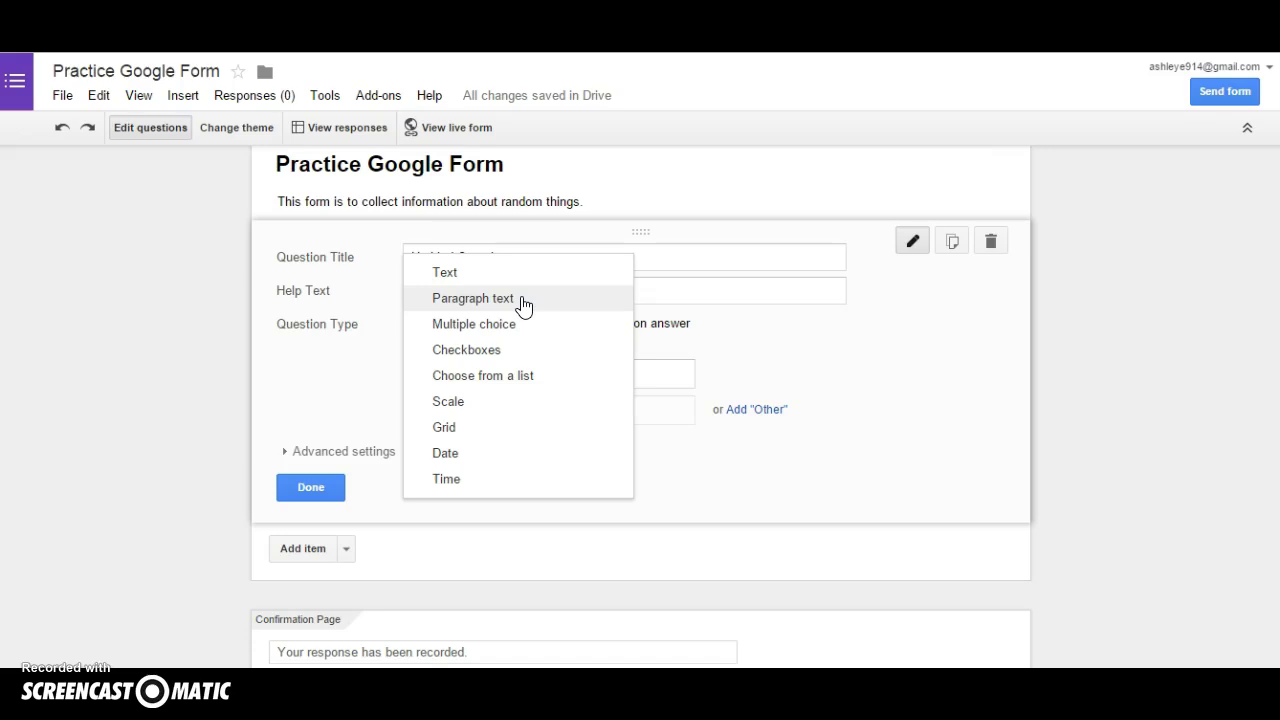
left_click(527, 340)
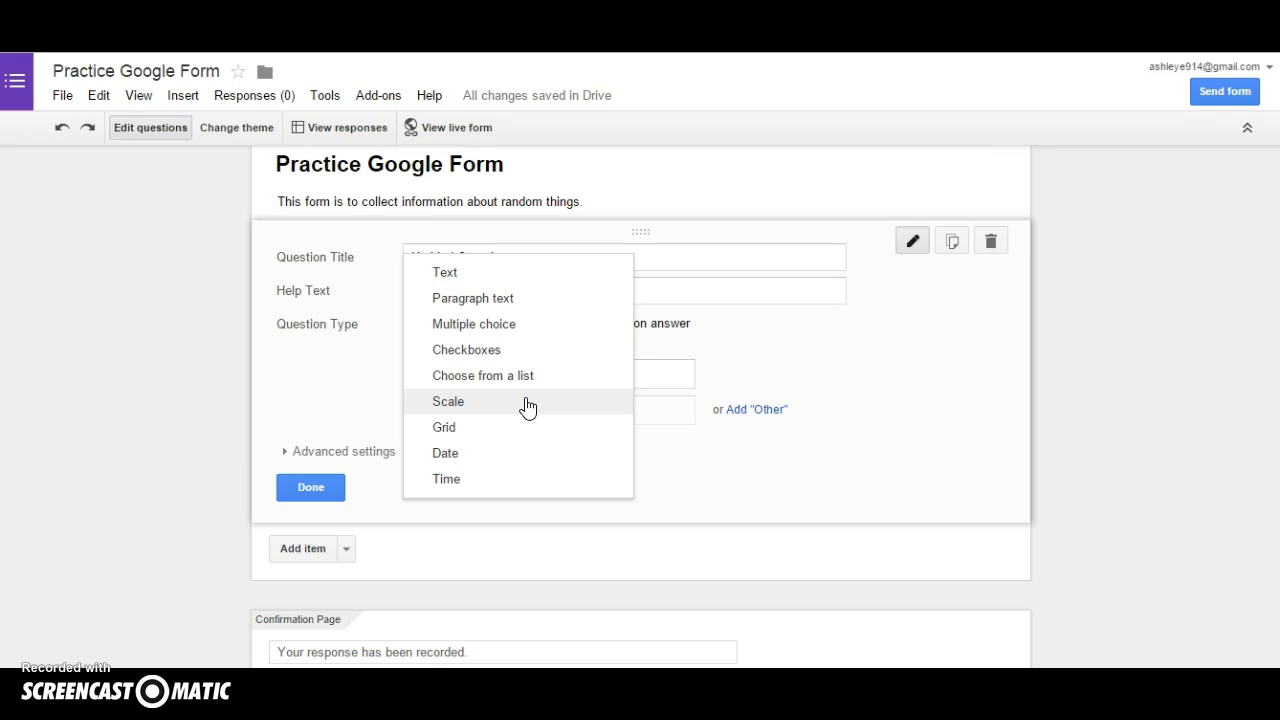
left_click(811, 450)
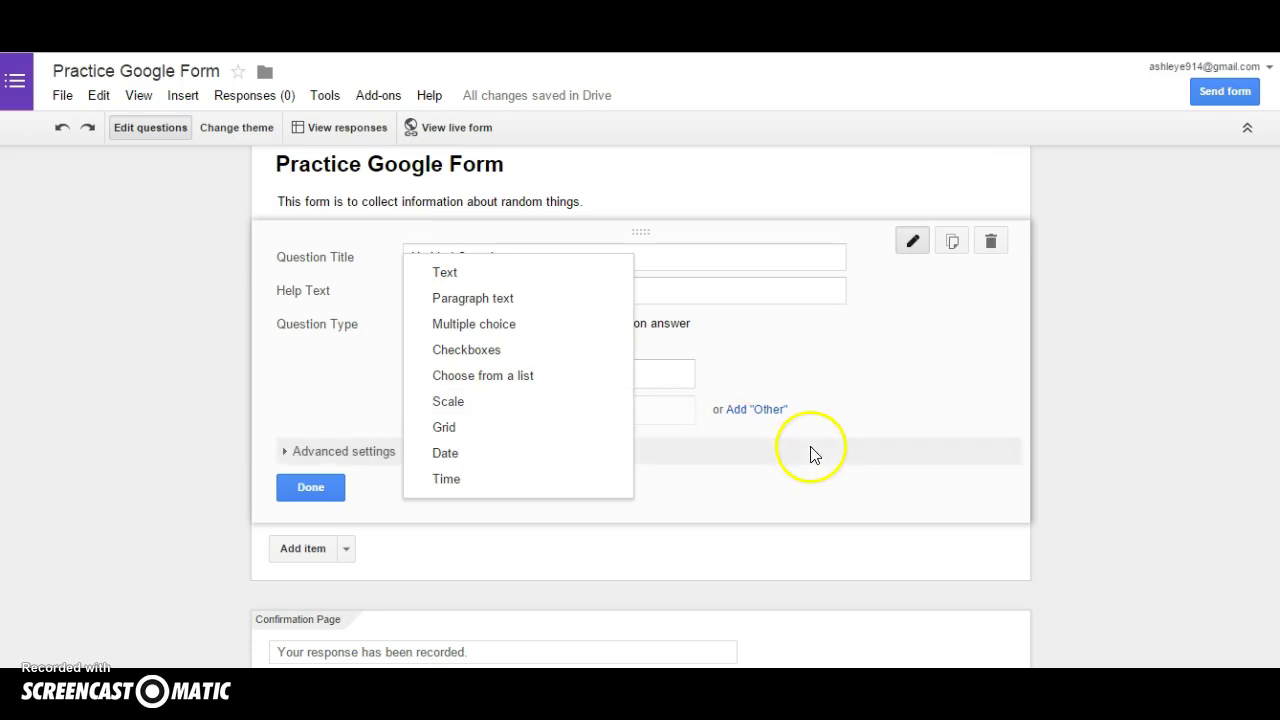
left_click(811, 451)
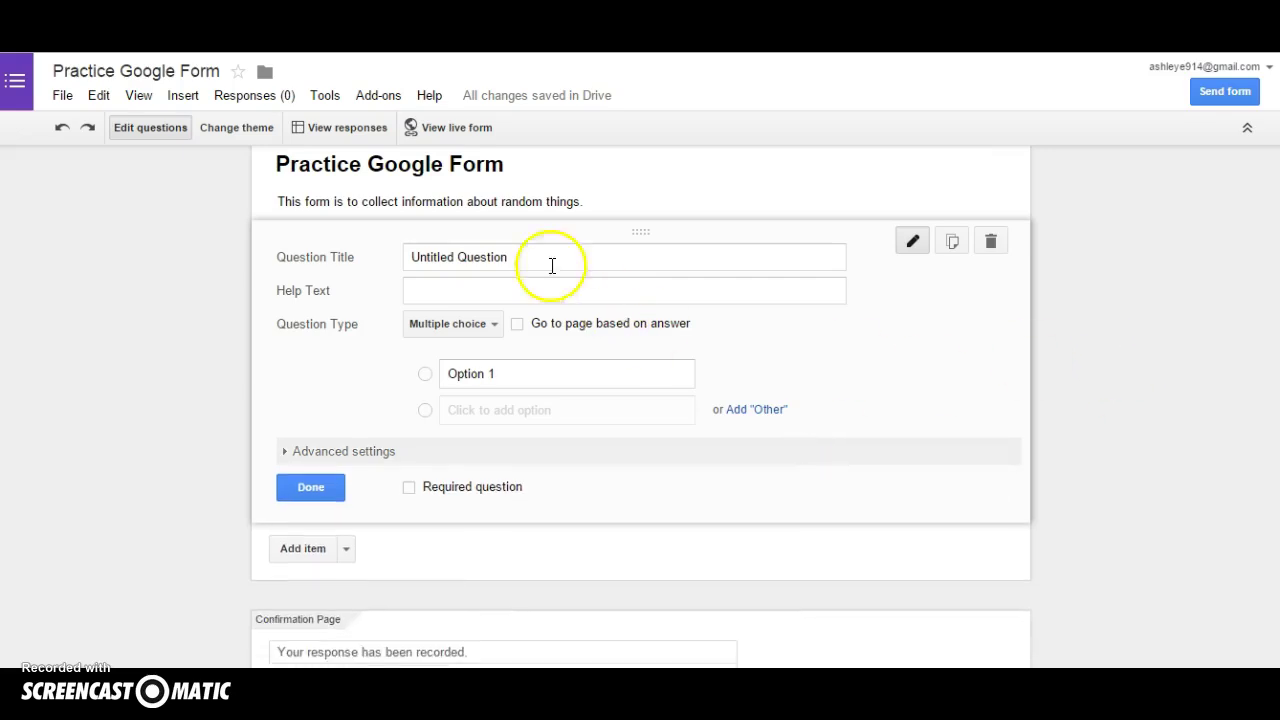
Title the first question "How do you feel about being a Phoenix?" and give it the help text "Please be honest!"
double_click(508, 257)
triple_click(510, 256)
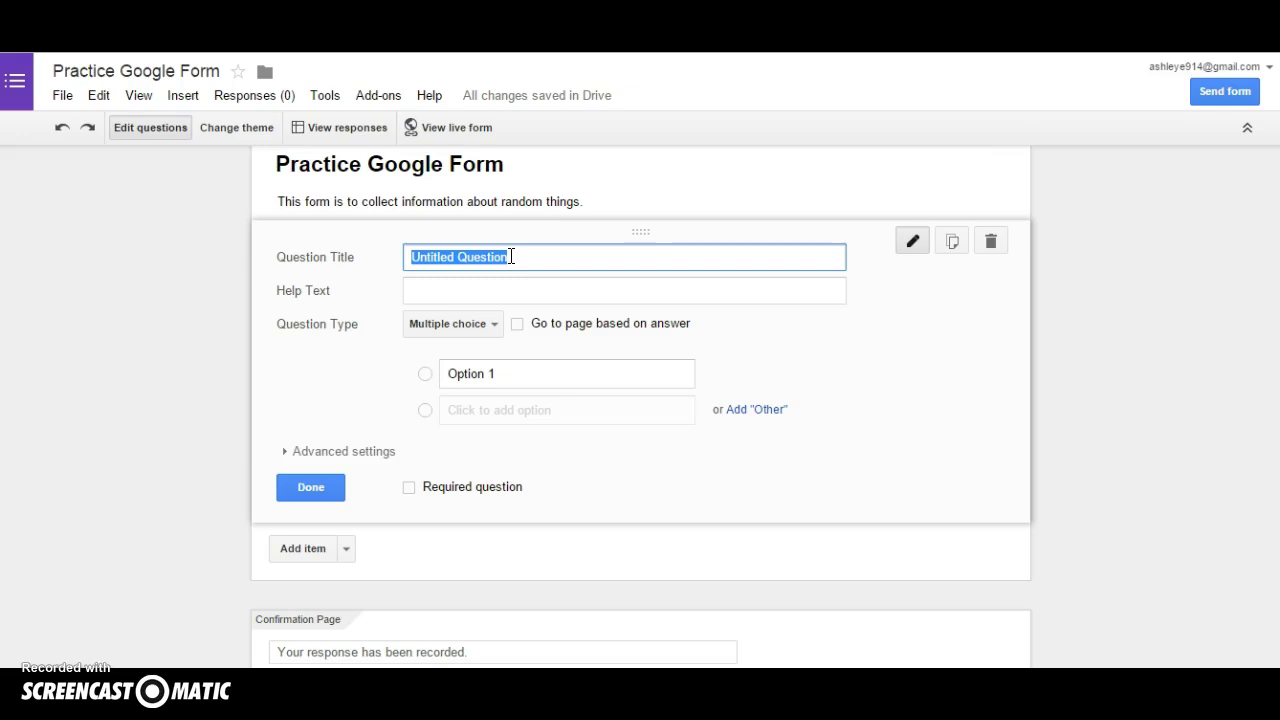
type("How do you feel about being a Phoenix?")
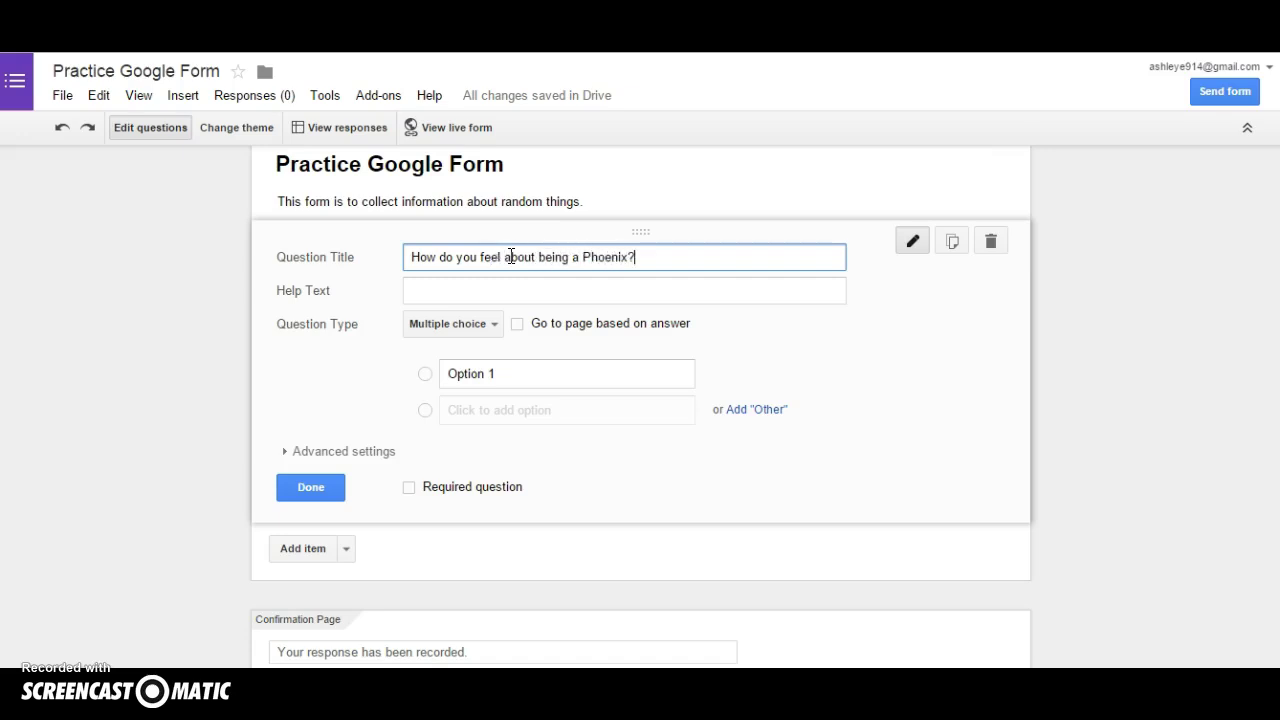
left_click(517, 290)
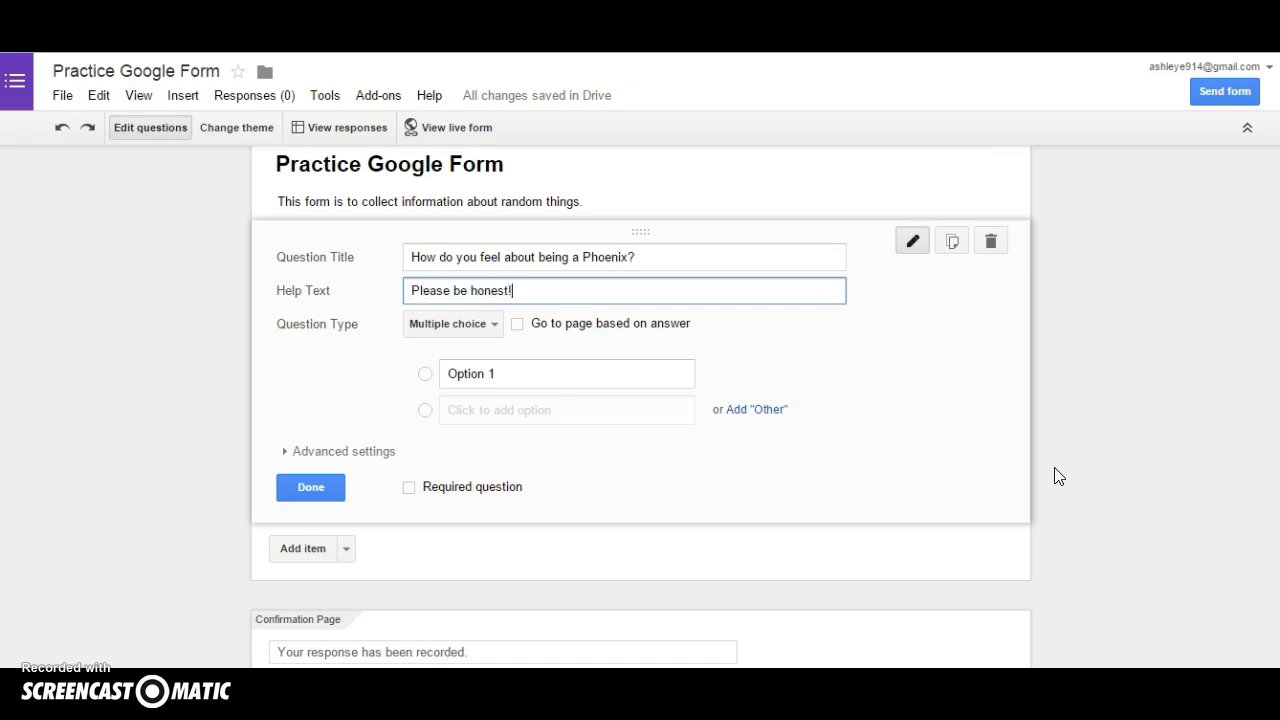
Change the Phoenix question's type to Scale and set its range from 0 to 10
left_click(476, 330)
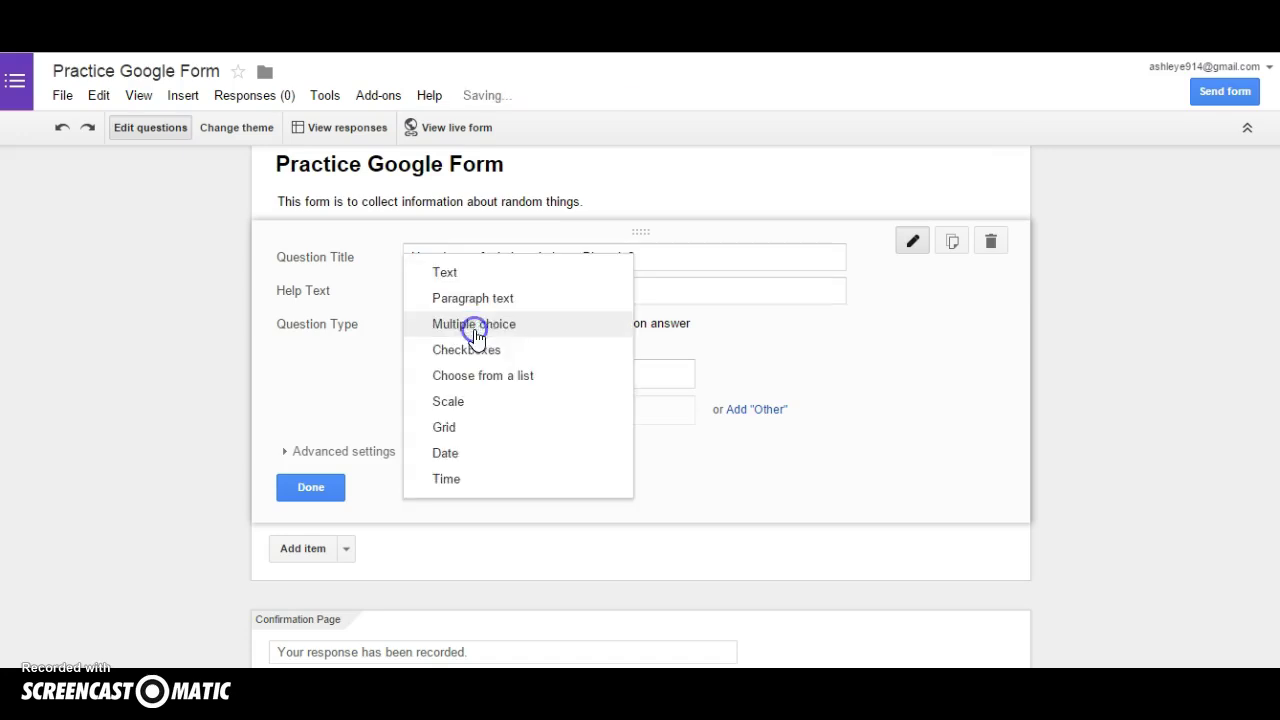
left_click(494, 400)
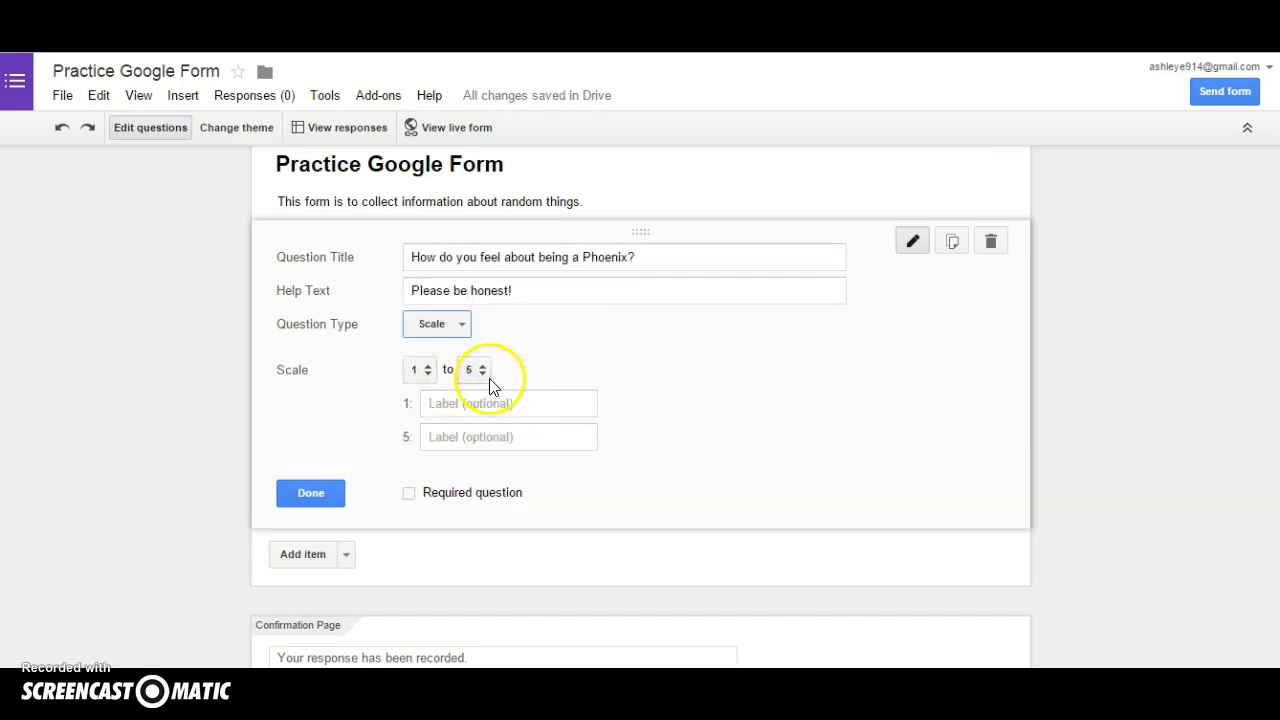
left_click(428, 369)
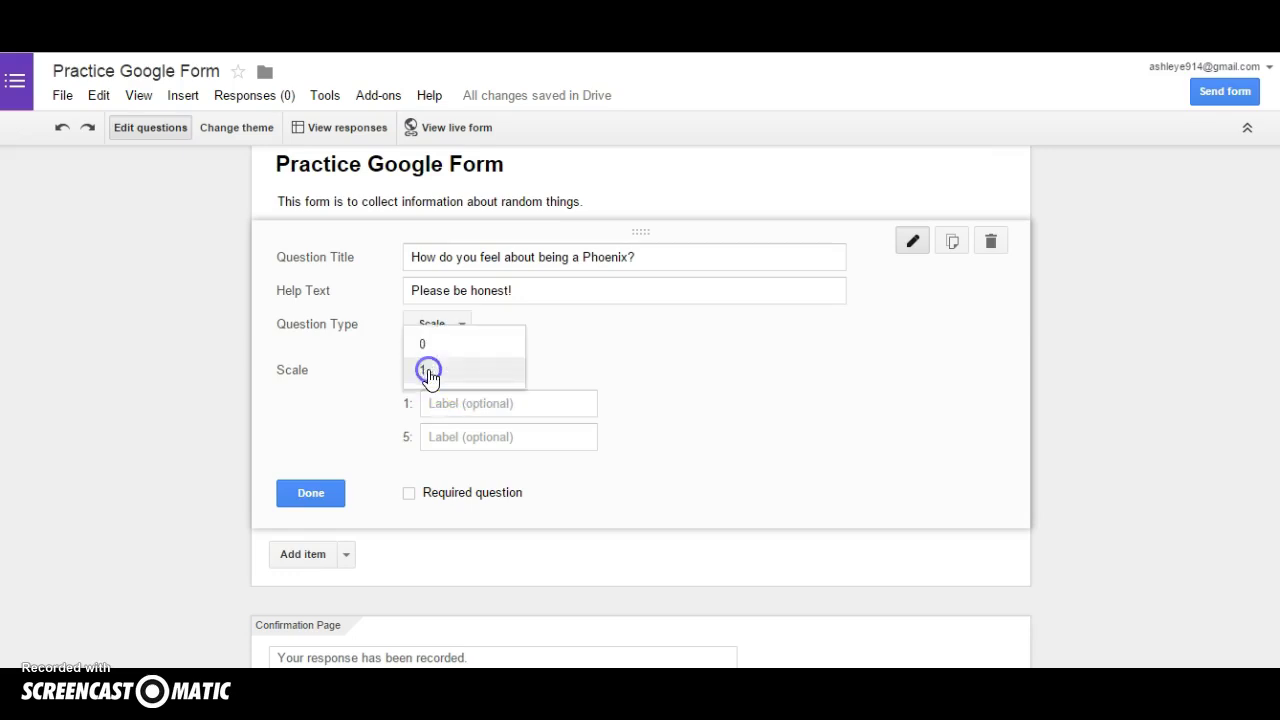
left_click(438, 344)
left_click(472, 369)
left_click(522, 507)
Label 0 "I hate being a Phoenix." and 10 "I couldn't have asked for a more amazing team!", and make the question required
left_click(553, 405)
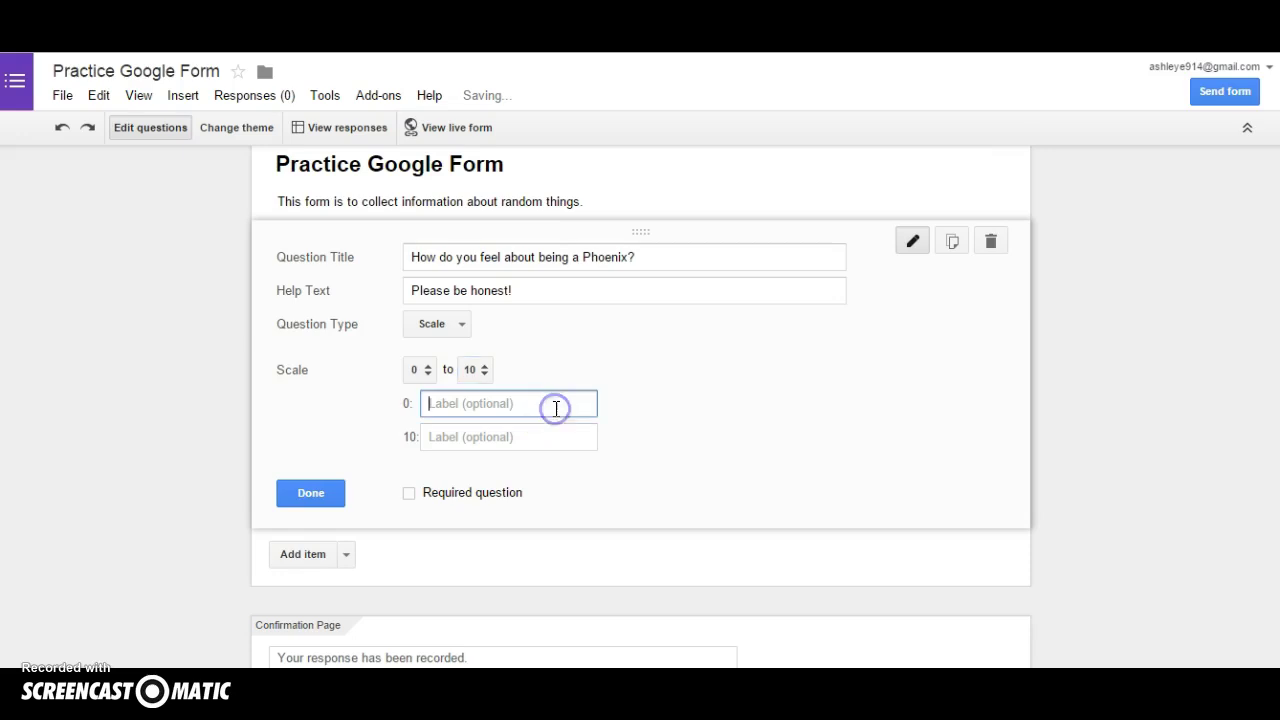
type("I hate being a Phoenix")
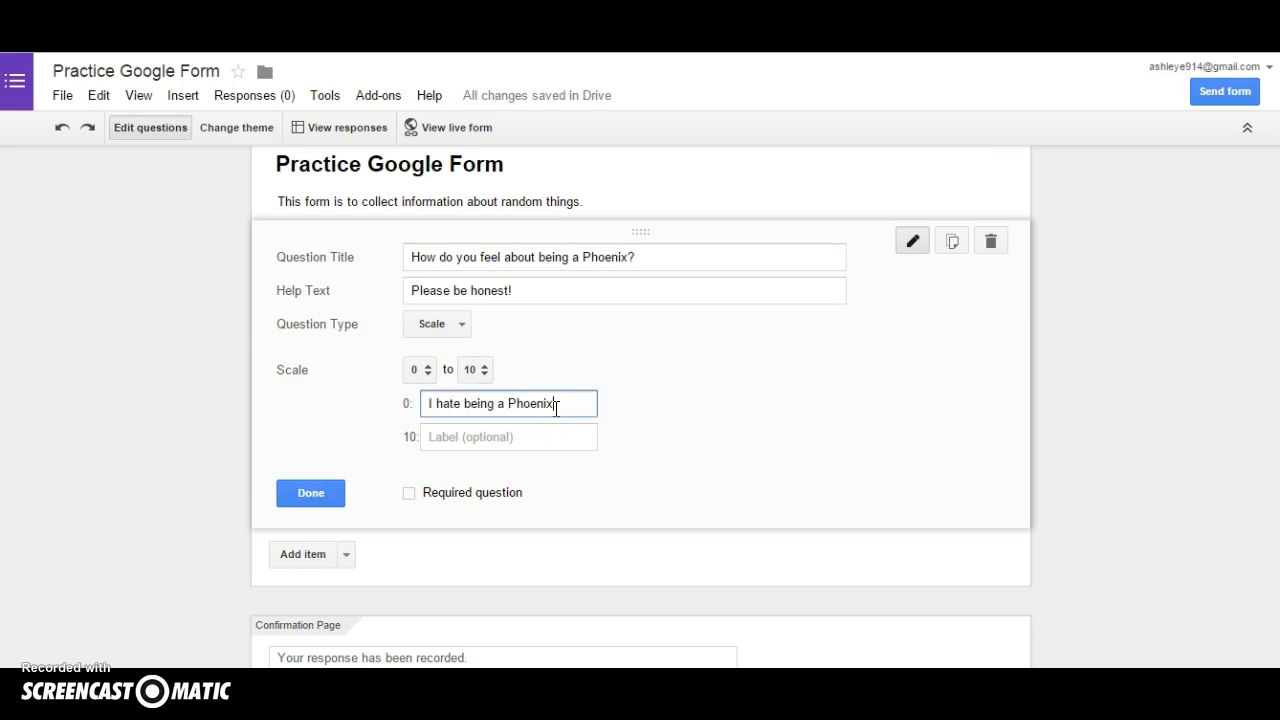
key("Tab")
type("I couldn't have asked")
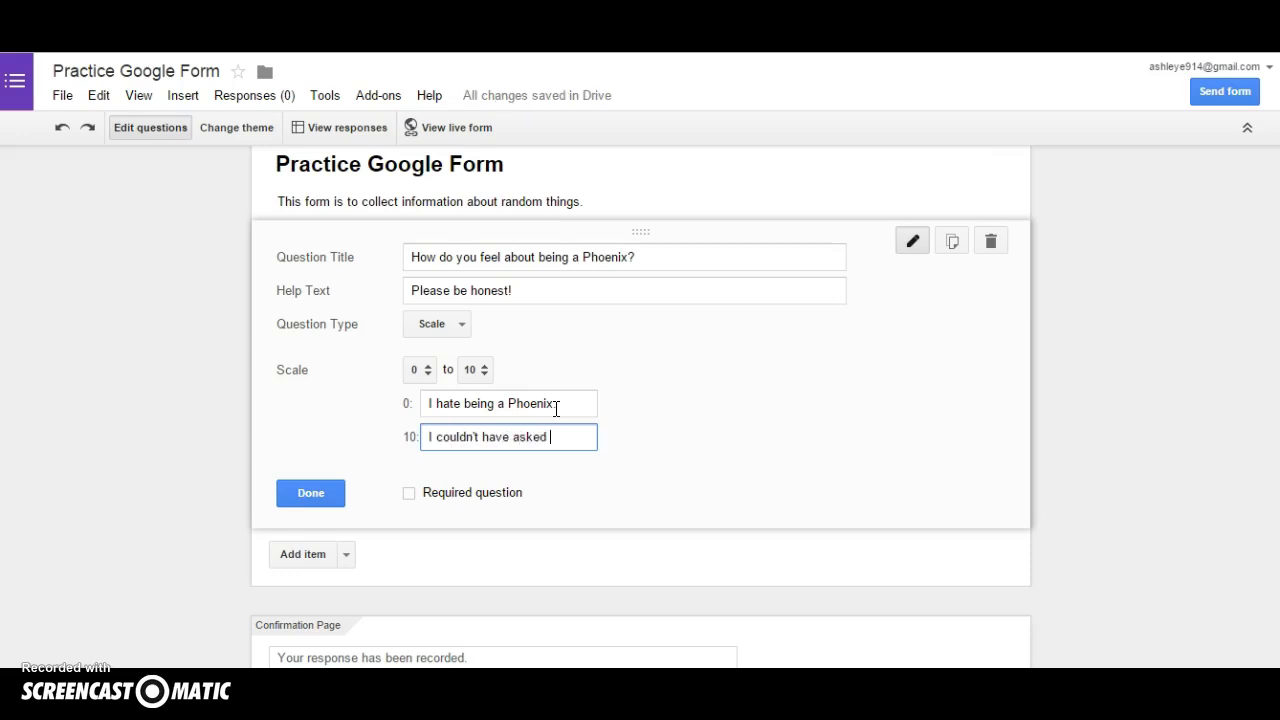
type(" for a more amazing tea")
type("m!")
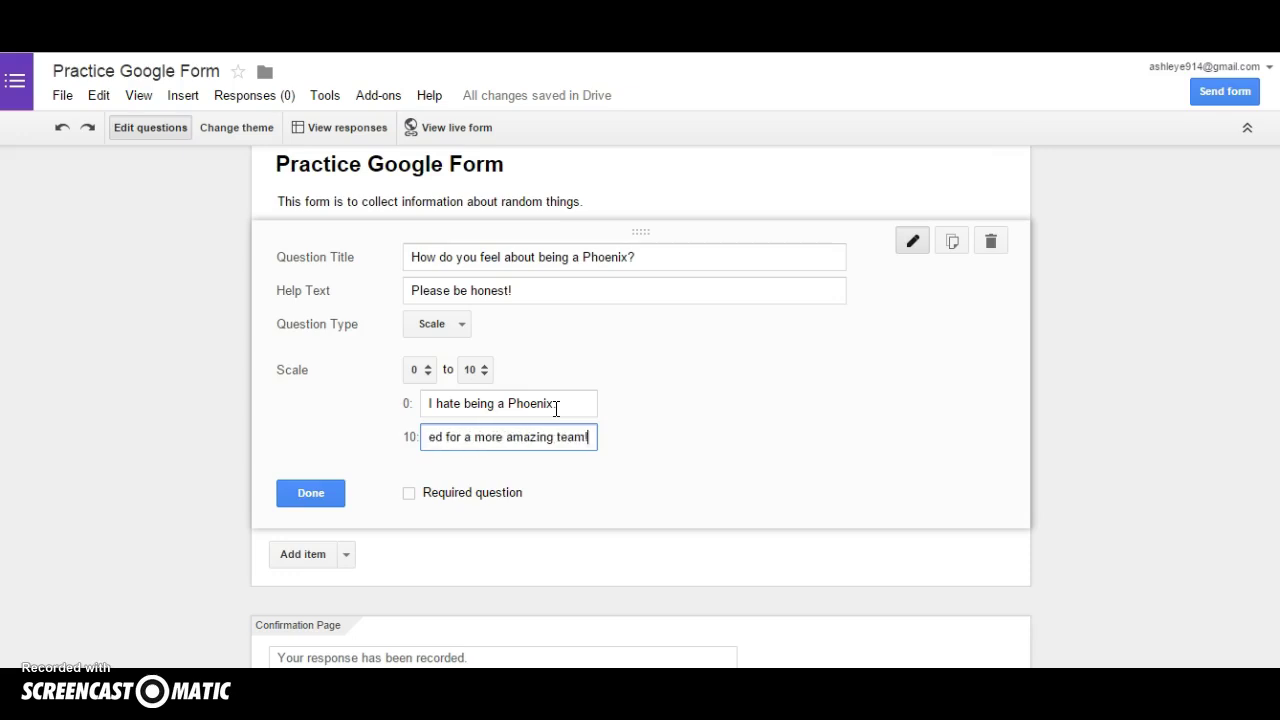
left_click(408, 500)
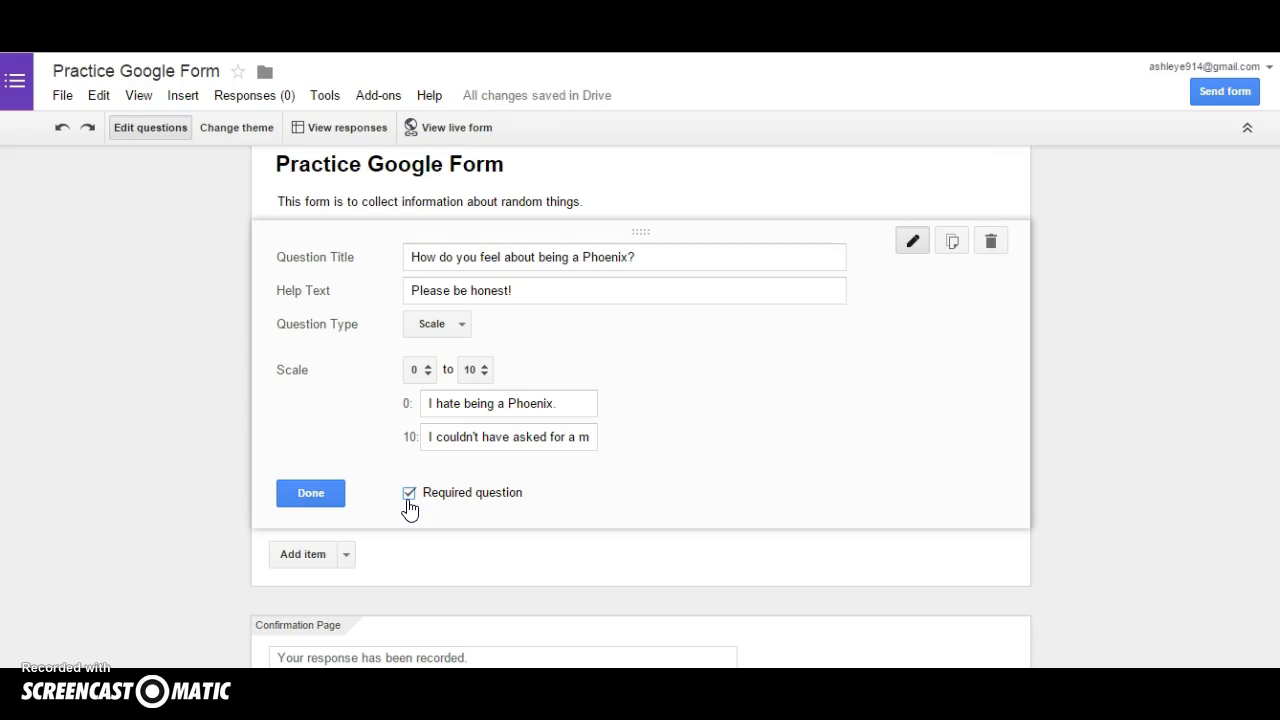
left_click(318, 493)
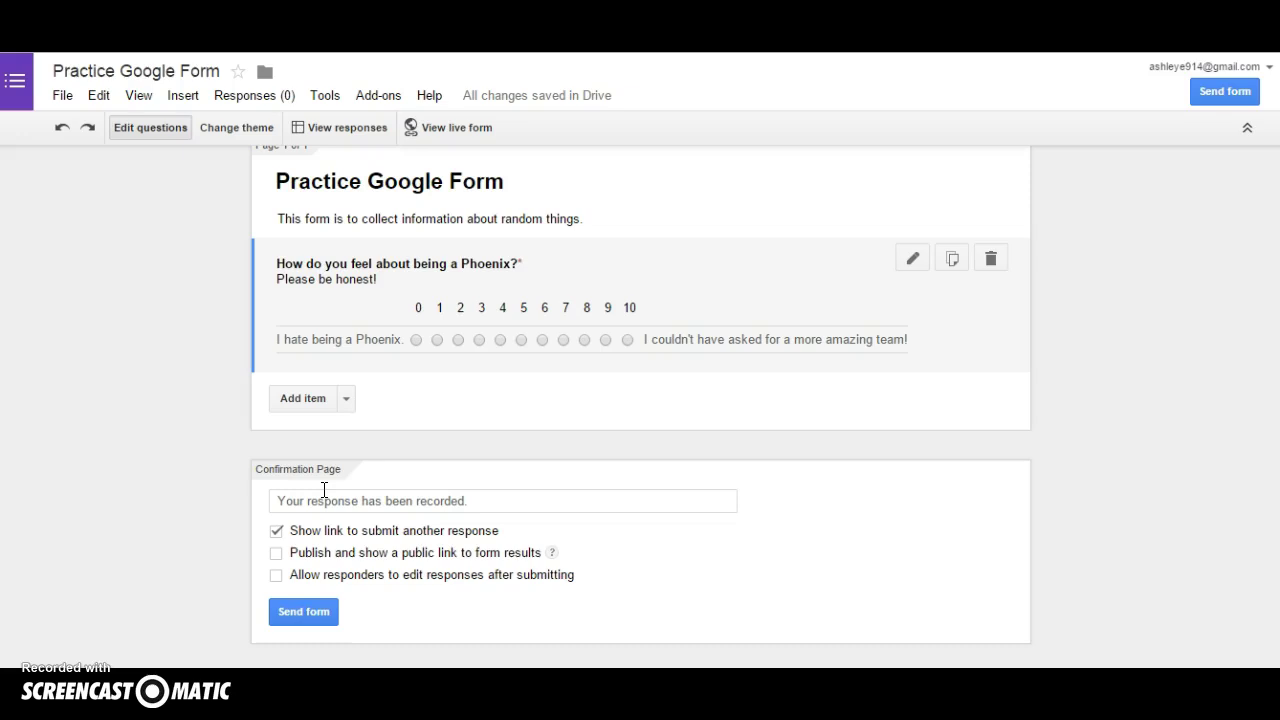
Add a new multiple choice question below the Phoenix scale question
left_click(345, 399)
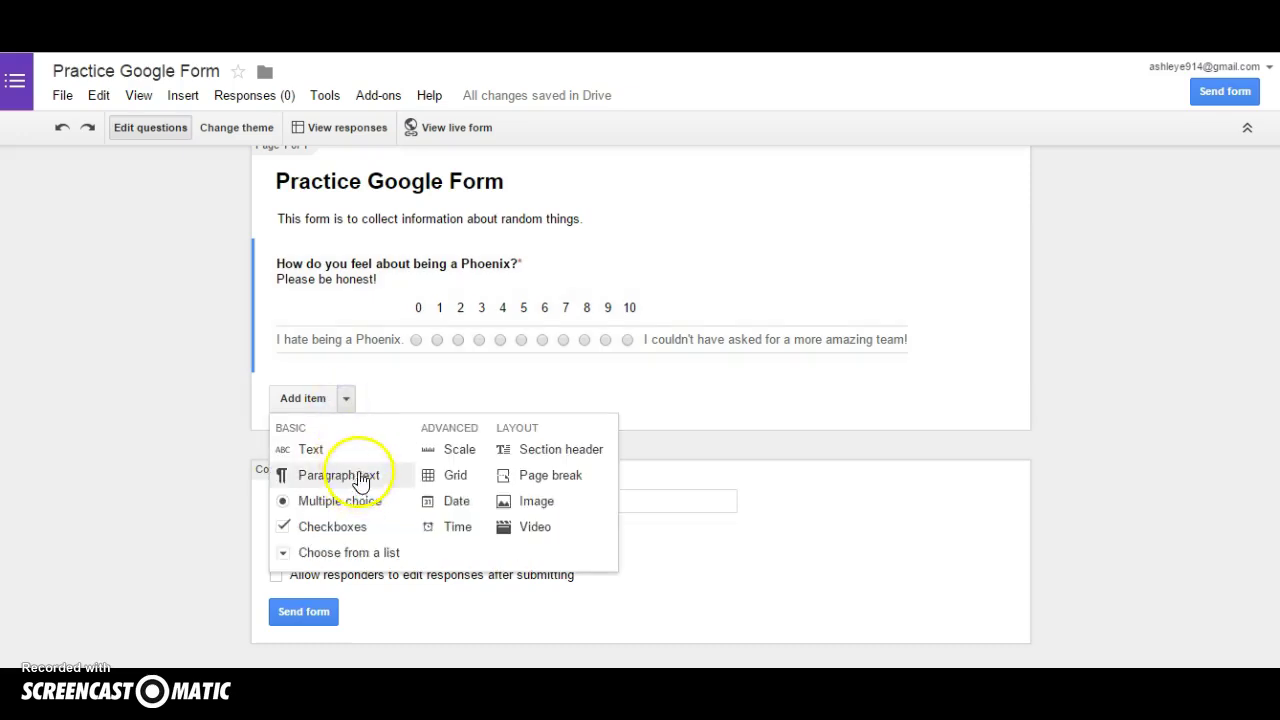
left_click(346, 398)
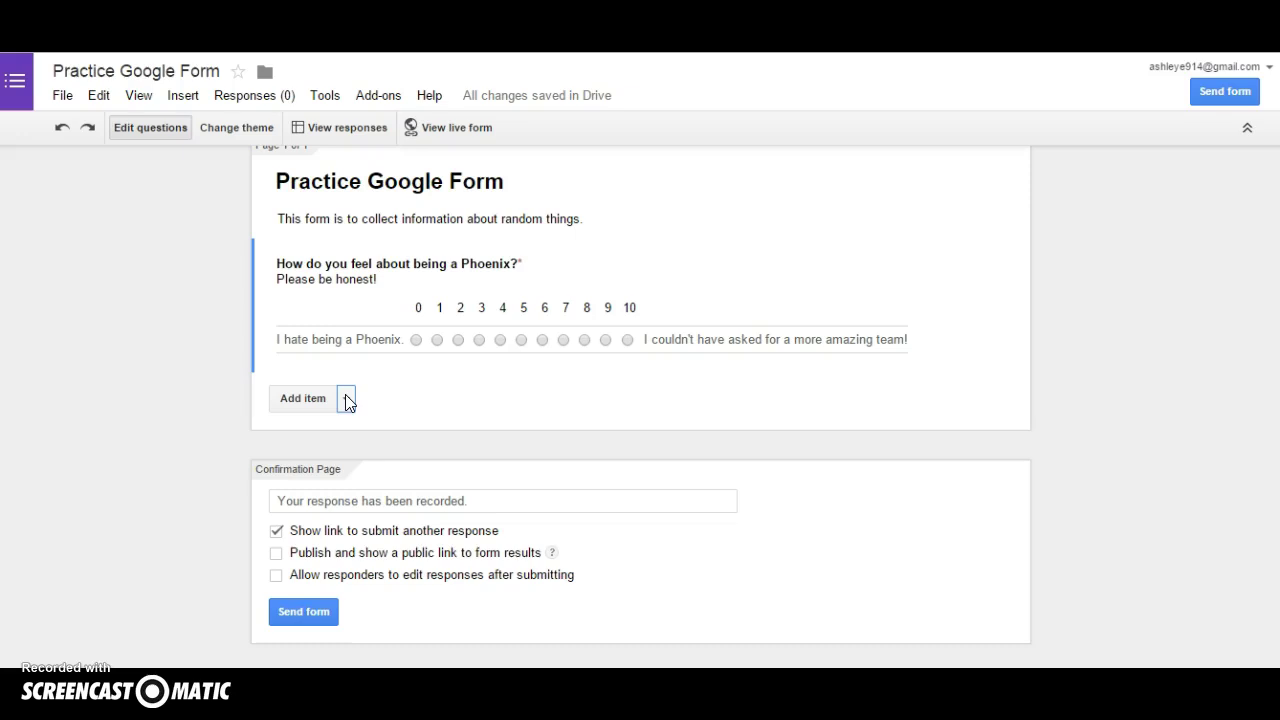
left_click(308, 399)
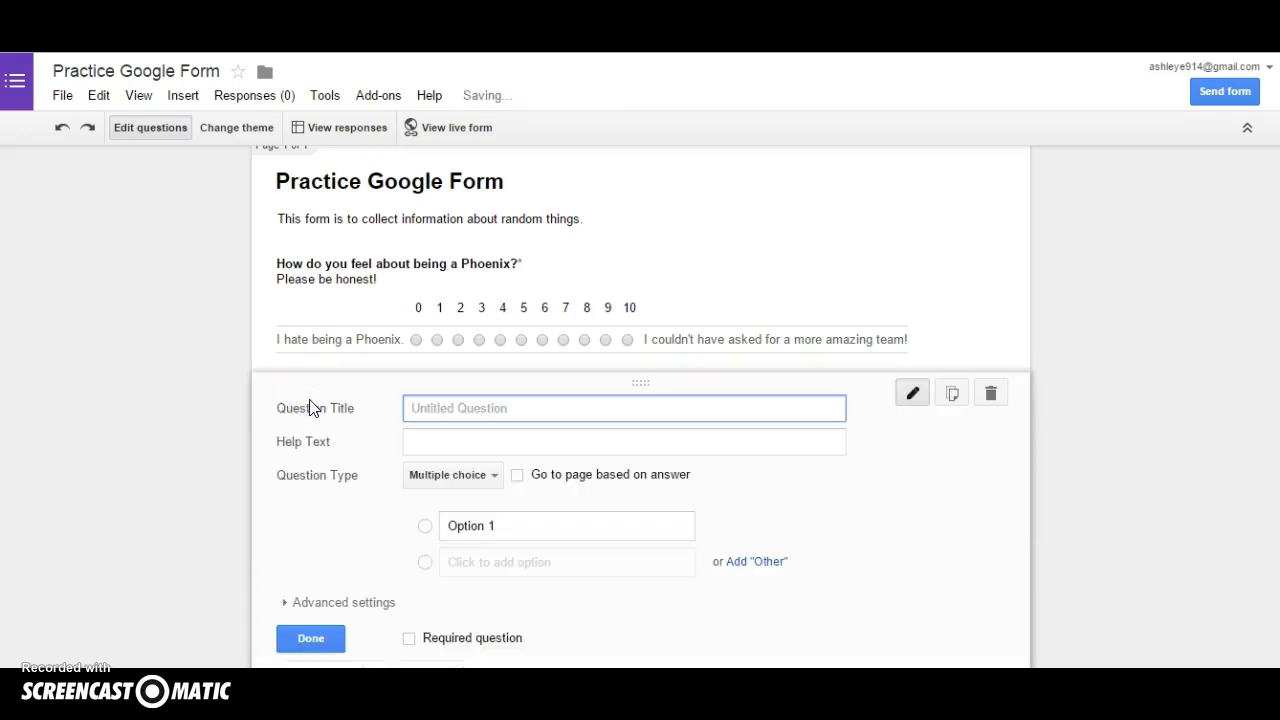
Add a Checkboxes question below the untitled multiple choice question
scroll(1118, 458, "down", 2)
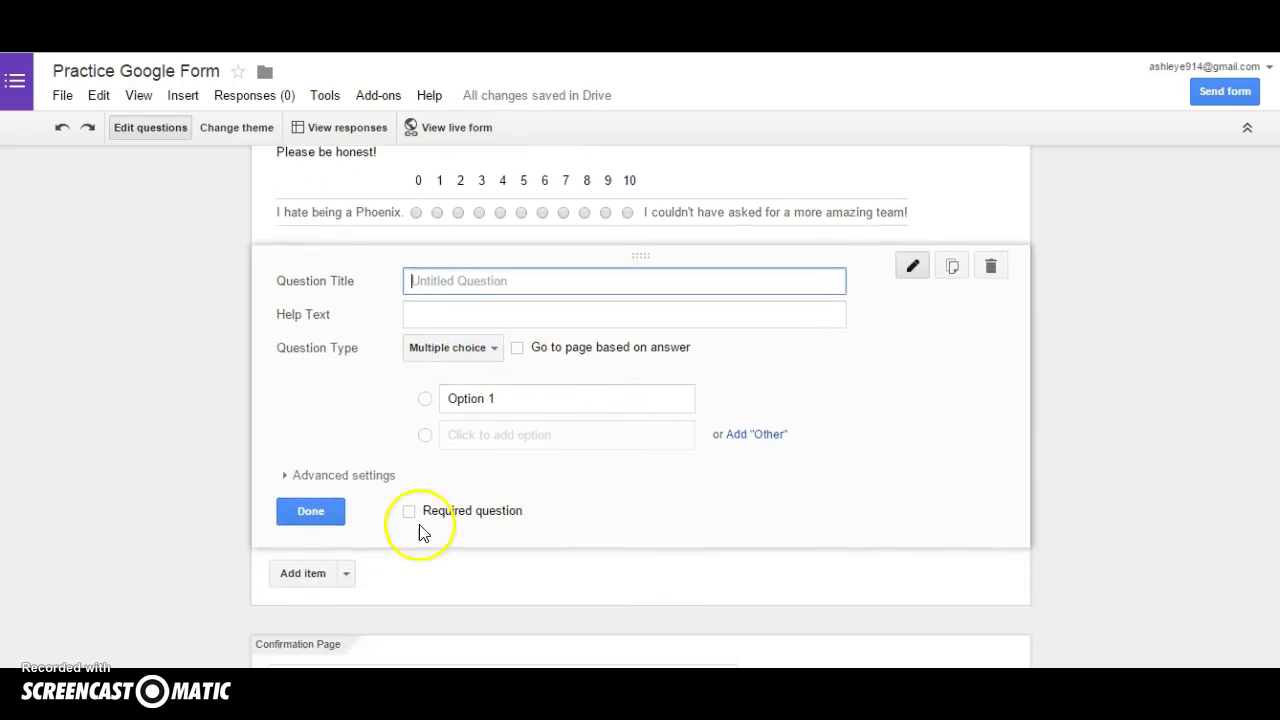
left_click(345, 578)
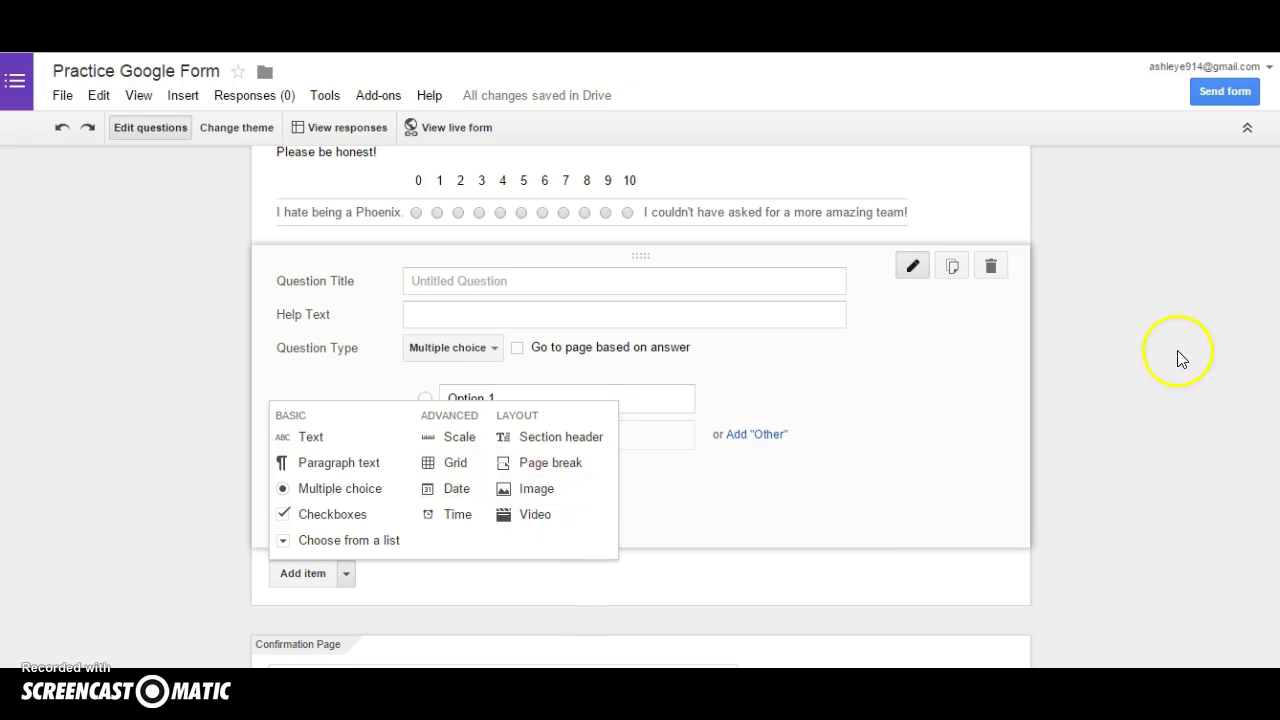
left_click(356, 516)
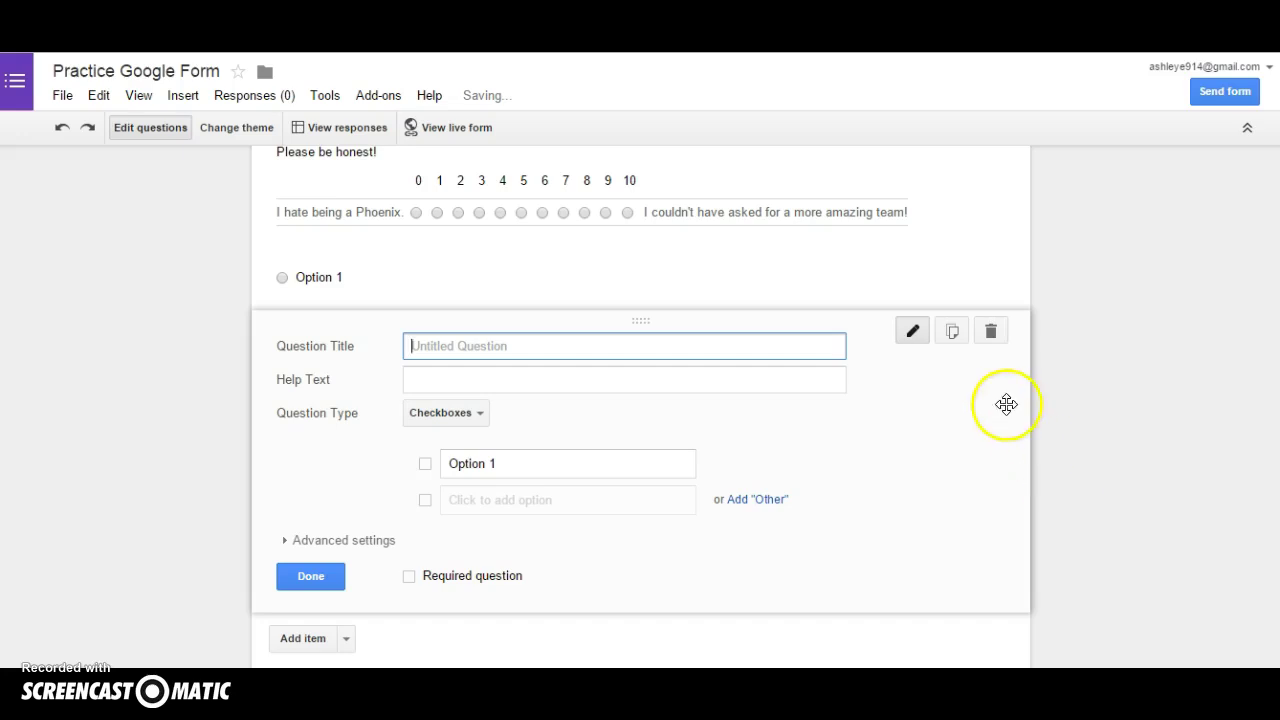
Open the Phoenix scale question to review its settings and close it
scroll(1048, 428, "down", 2)
scroll(1048, 428, "up", 3)
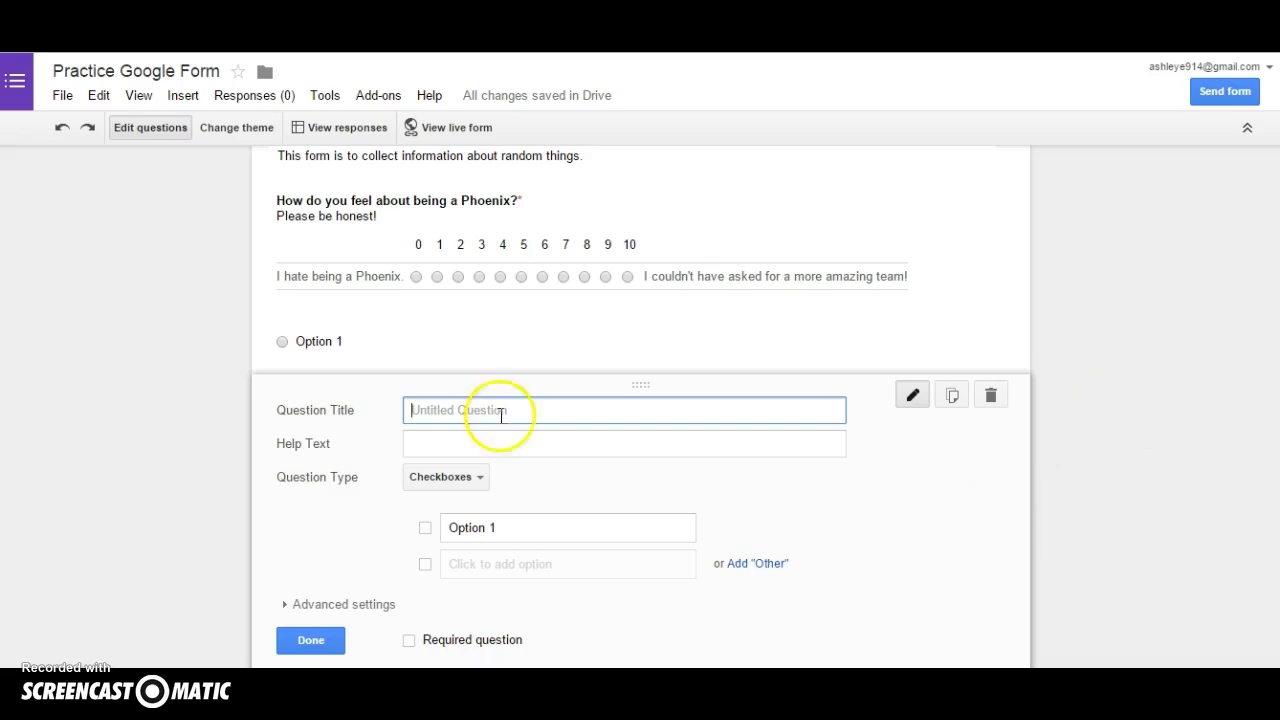
left_click(465, 225)
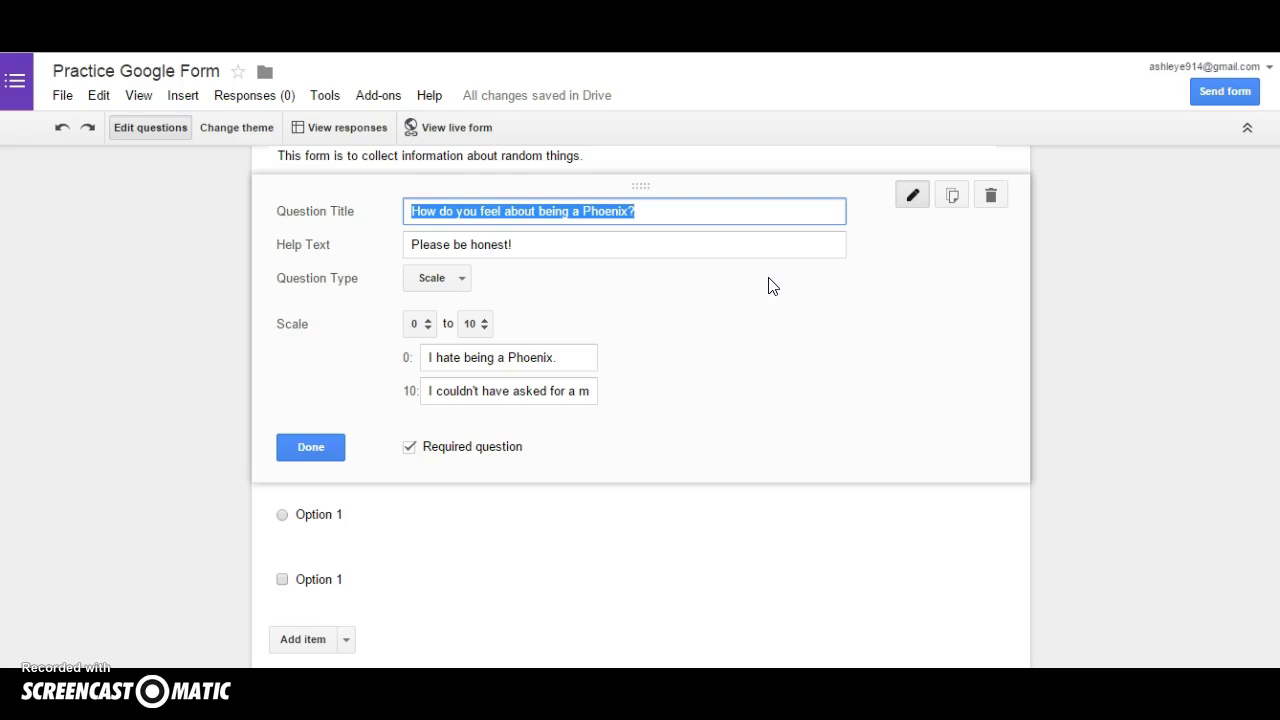
left_click(337, 444)
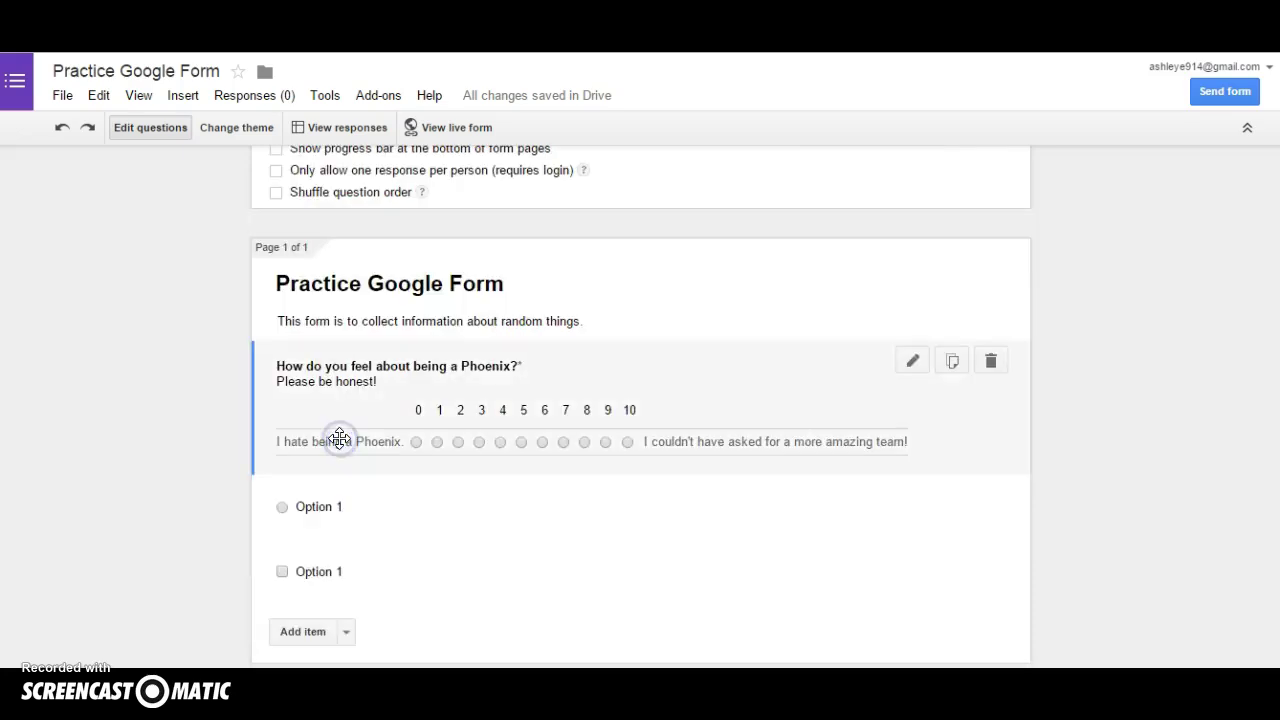
Title the untitled multiple choice question "What is your favorite color?" and add the help text "You may only choose one!"
scroll(640, 460, "down", 3)
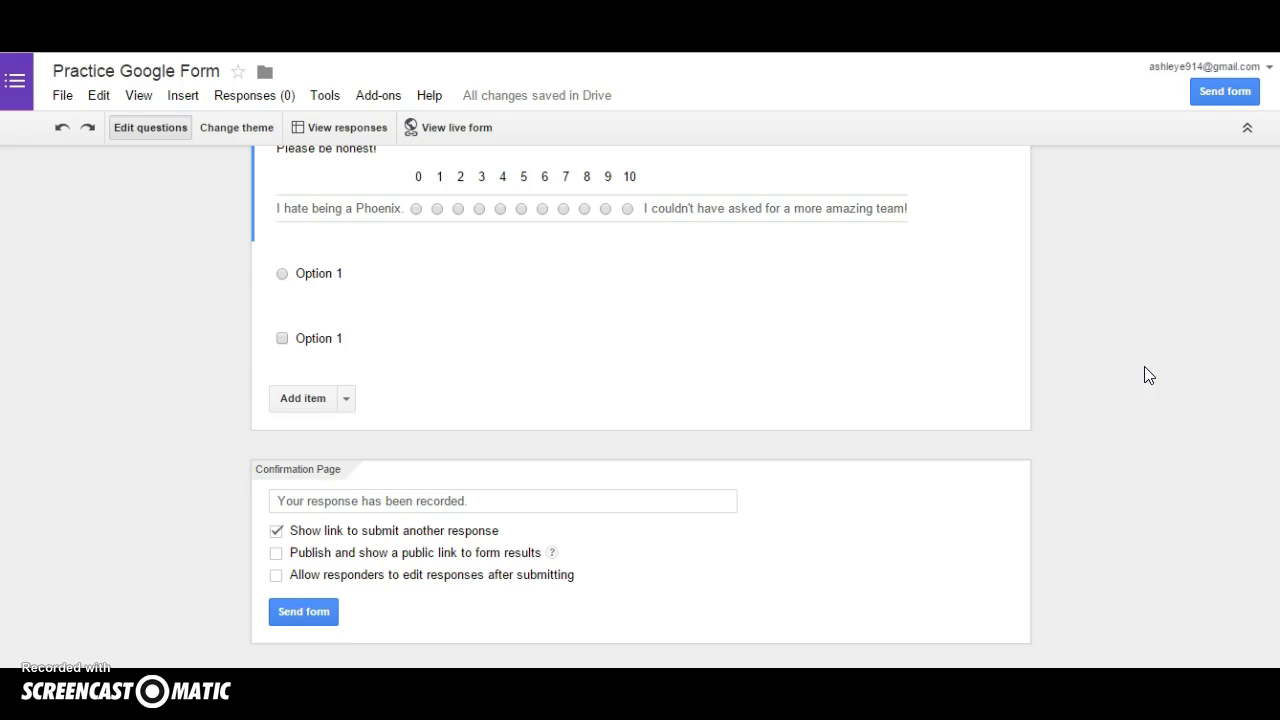
left_click(576, 277)
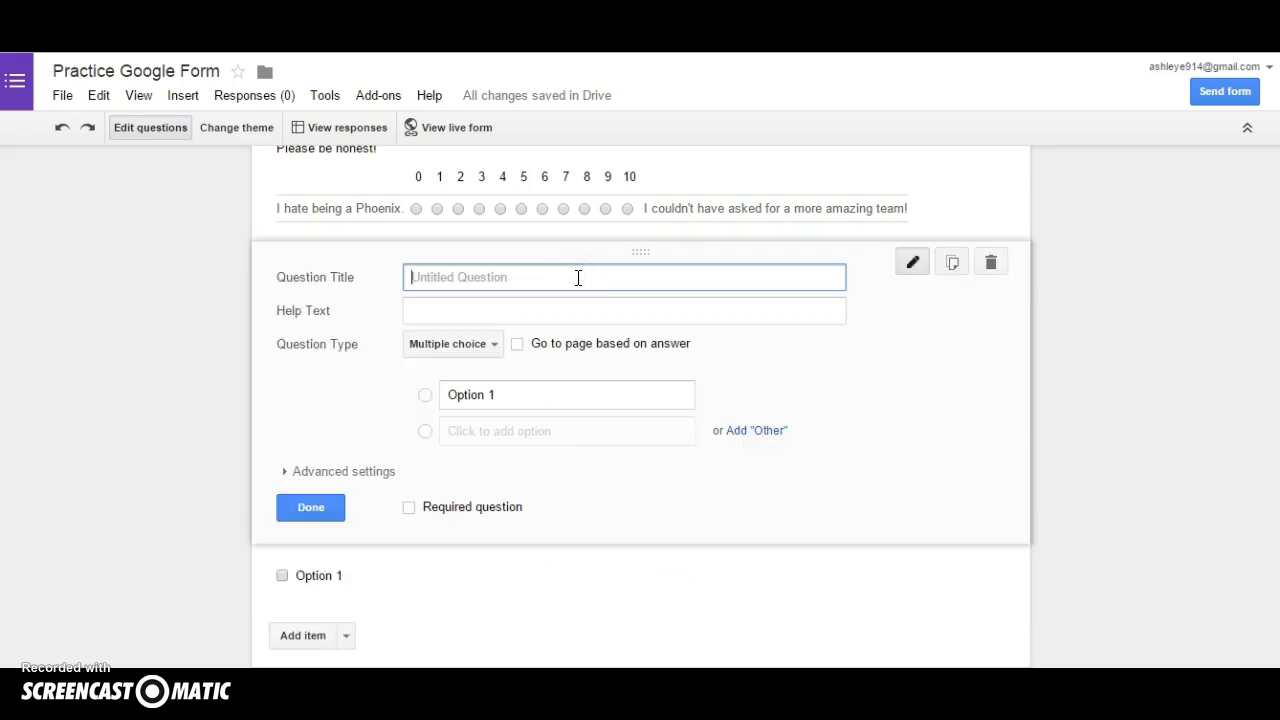
type("What is your favorite color?")
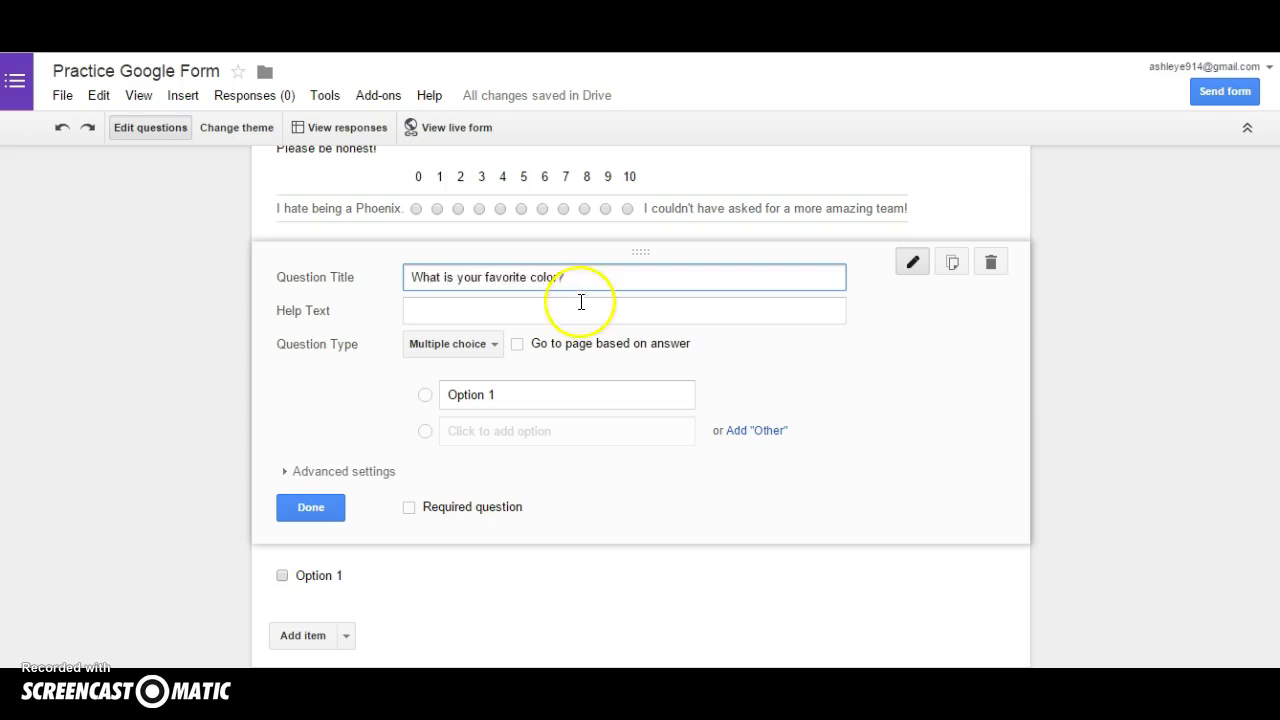
left_click(581, 310)
type("You may only choose one!")
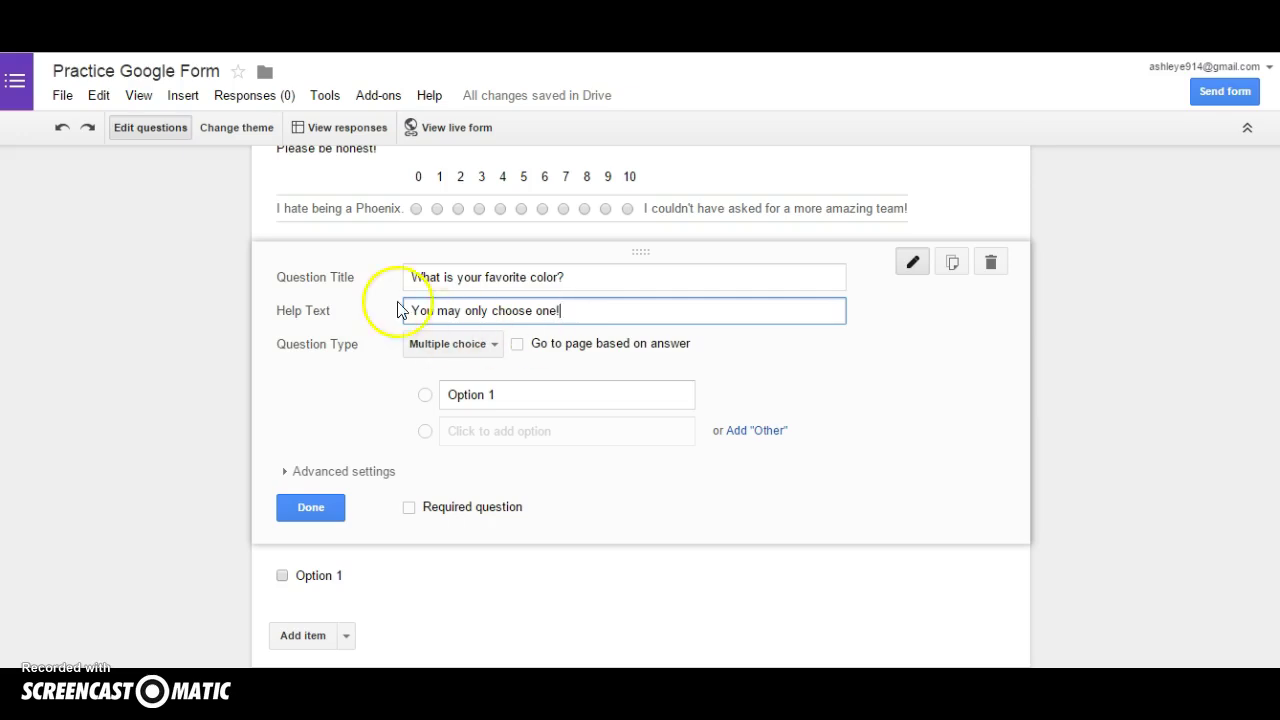
Replace the favorite color question's first answer option with Red
left_click(500, 386)
type("Red")
key("Return")
type("Blue")
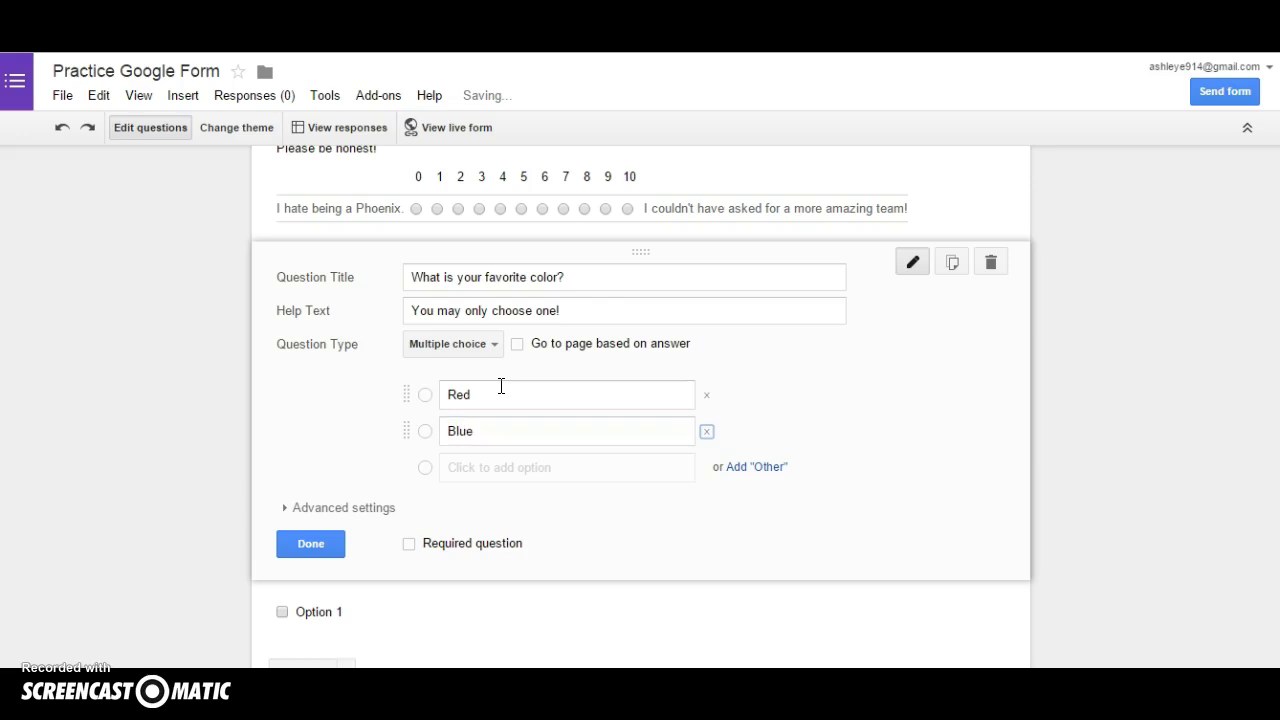
key("BackSpace")
key("BackSpace")
key("BackSpace")
key("BackSpace")
key("BackSpace")
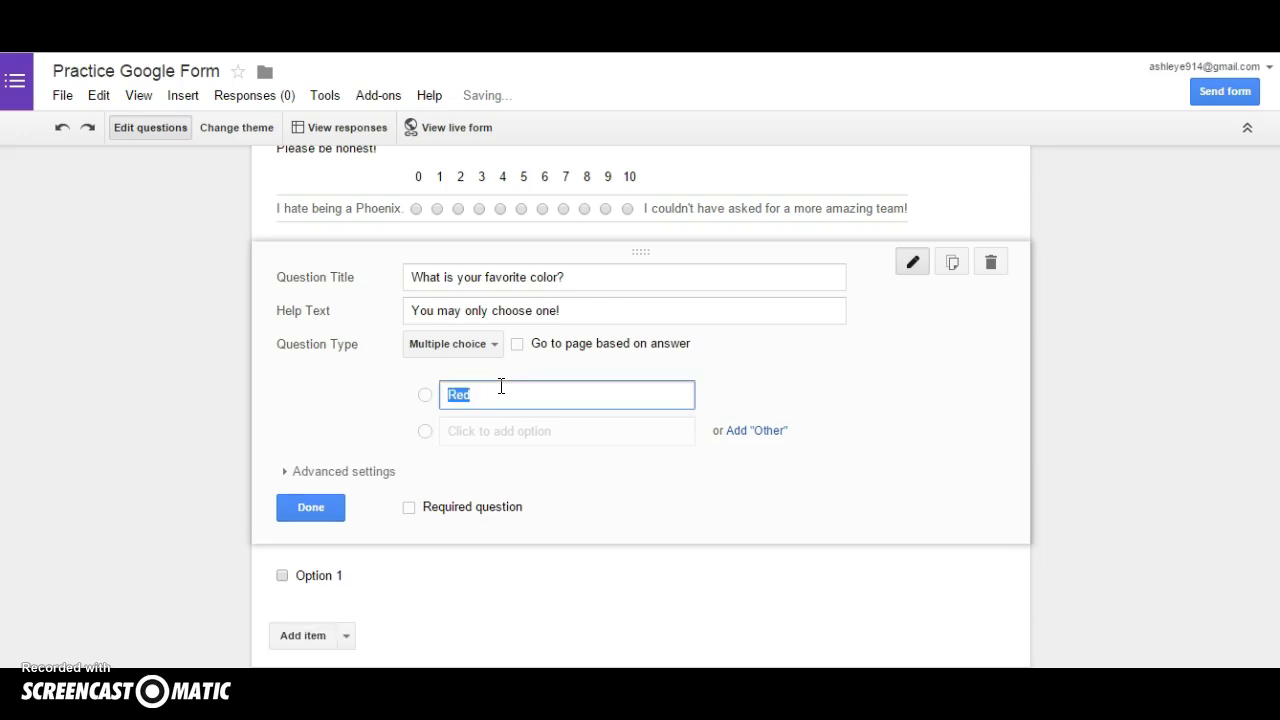
Add Blue and Green as the second and third answer options of the favorite color question
key("Return")
type("Blue")
key("Return")
type("Gre")
key("Return")
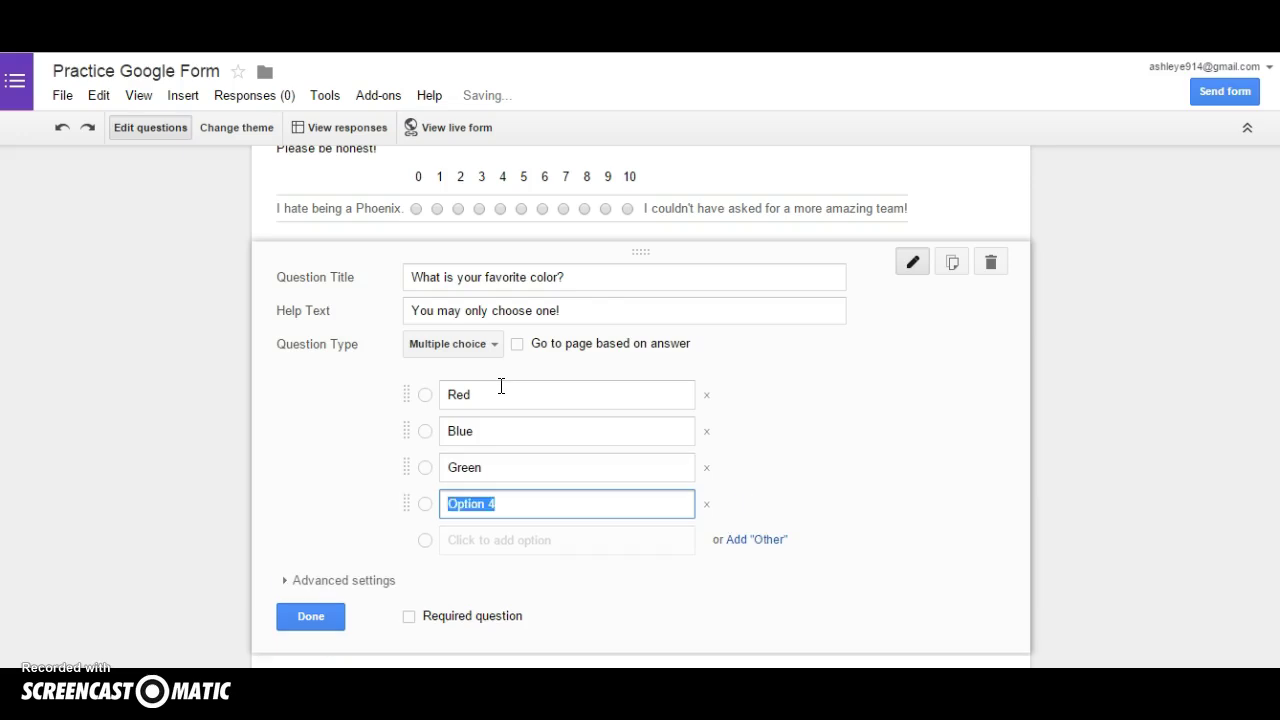
type("Murple")
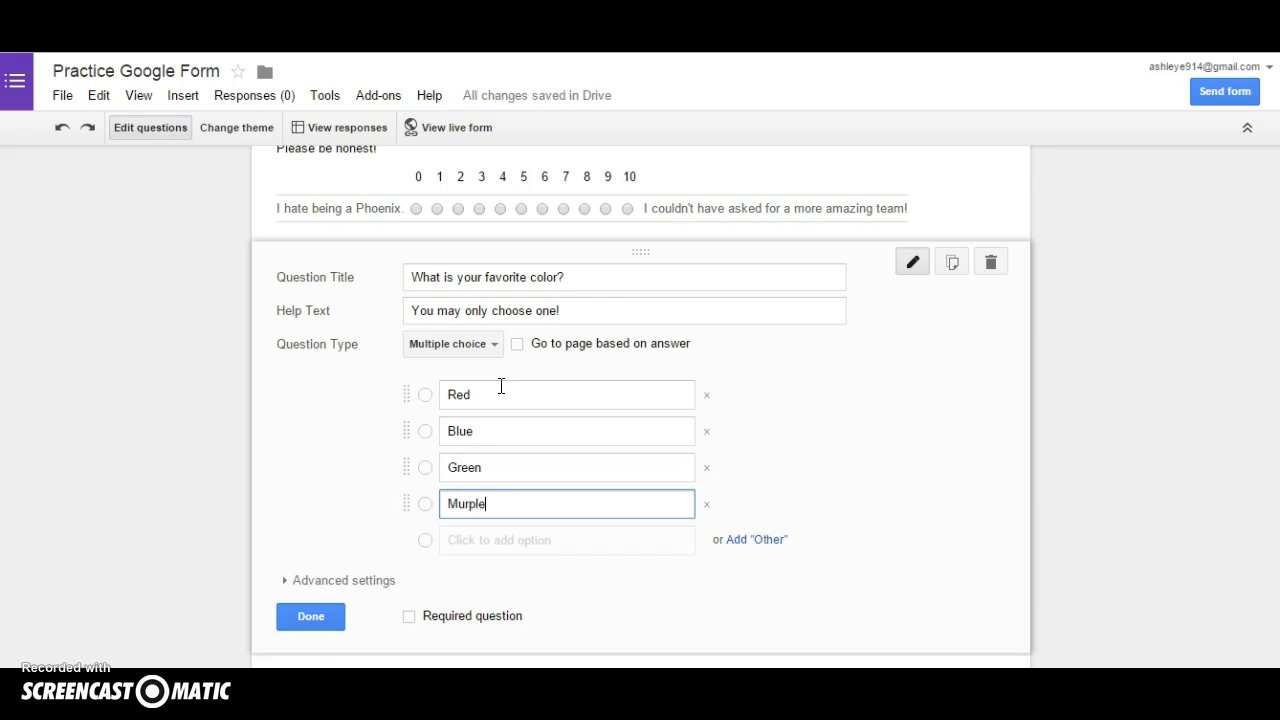
left_click(707, 505)
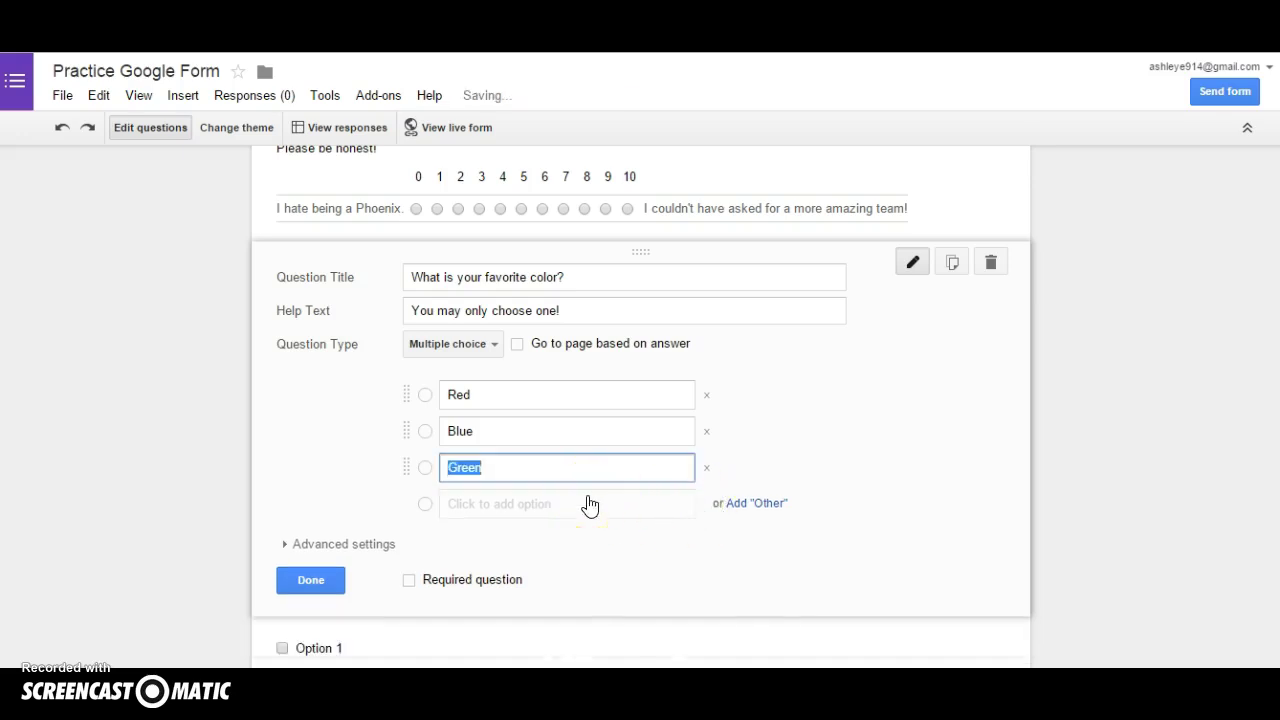
Add an "Other" option to the favorite color question, make the question required and finish editing it
left_click(760, 511)
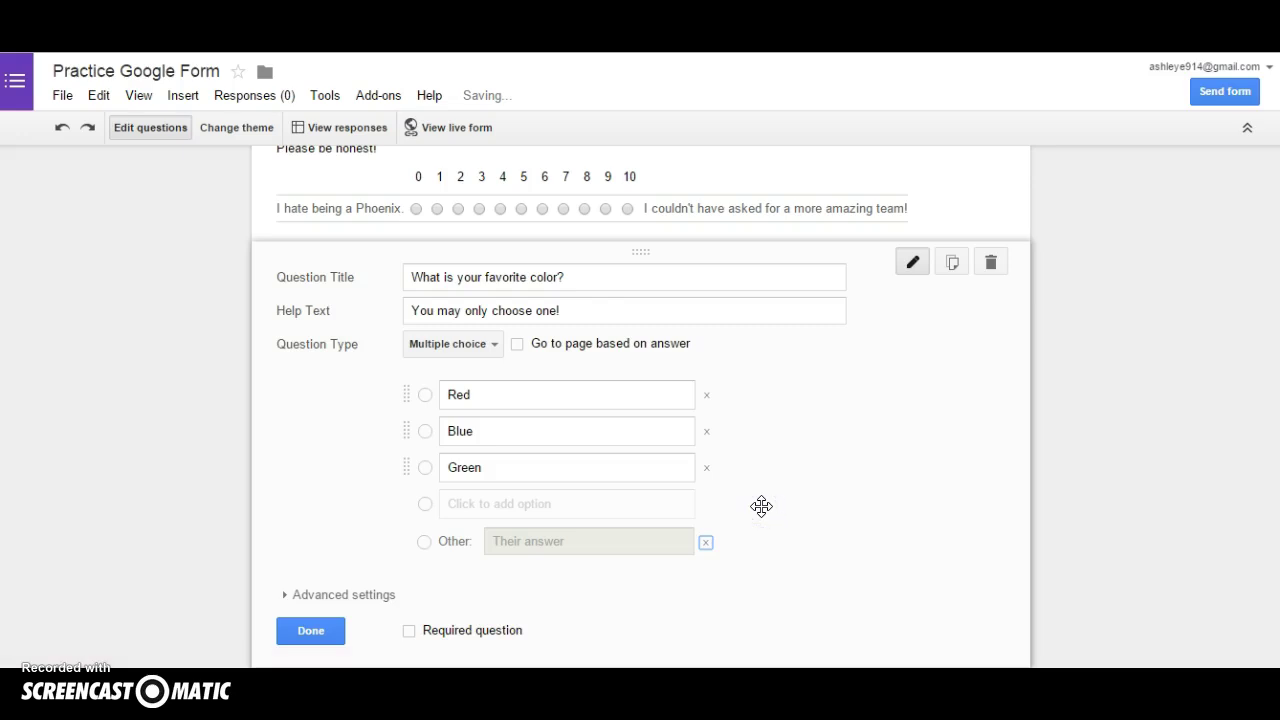
left_click(408, 632)
left_click(312, 631)
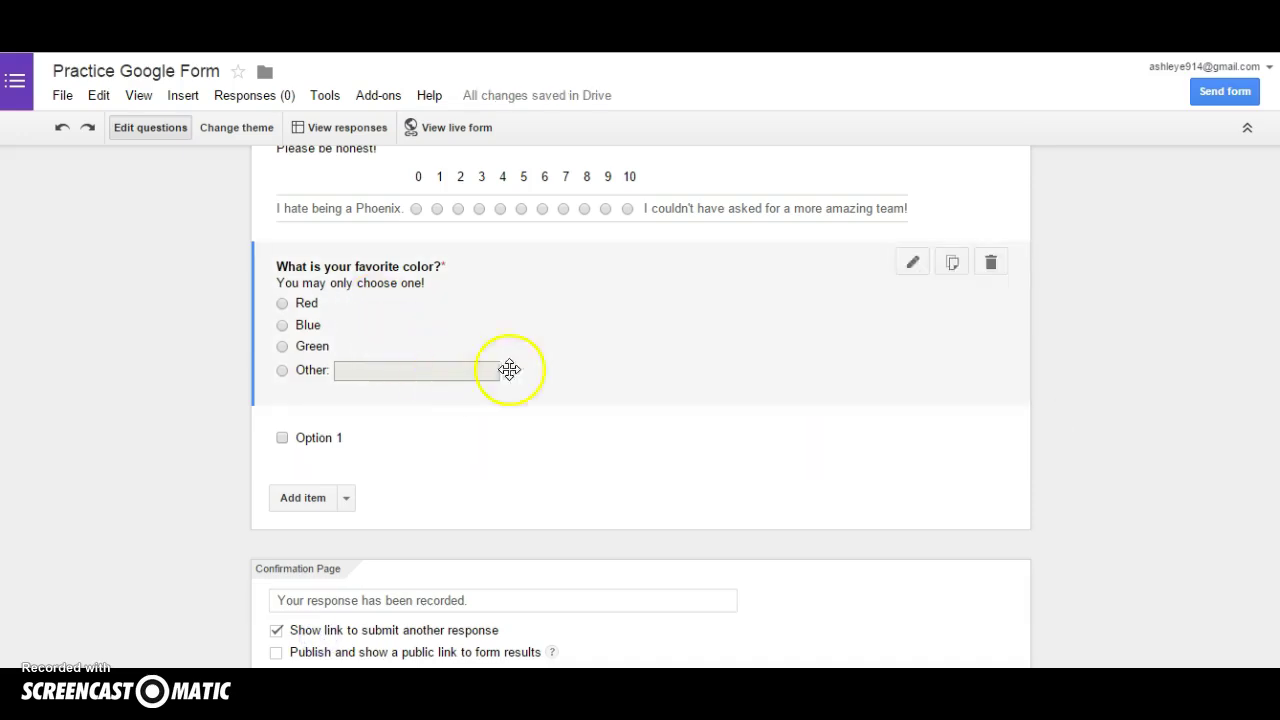
Duplicate the "What is your favorite color?" question
scroll(1142, 434, "down", 1)
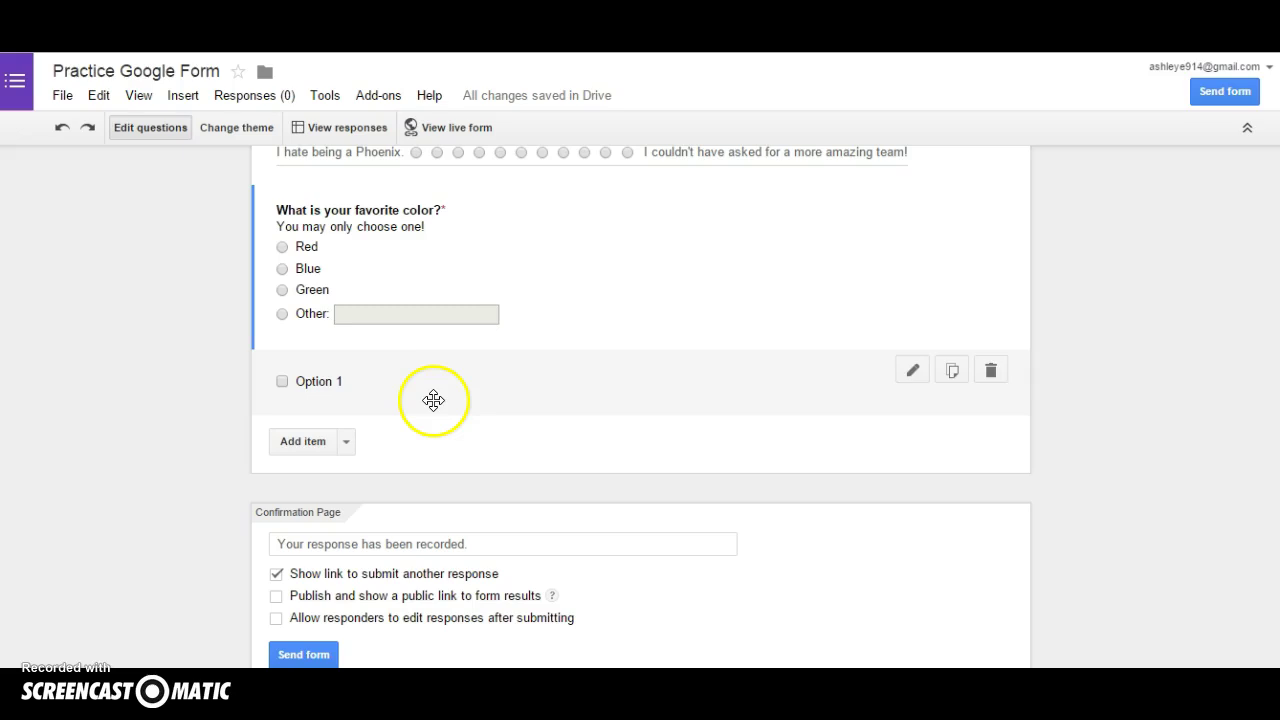
scroll(986, 420, "up", 2)
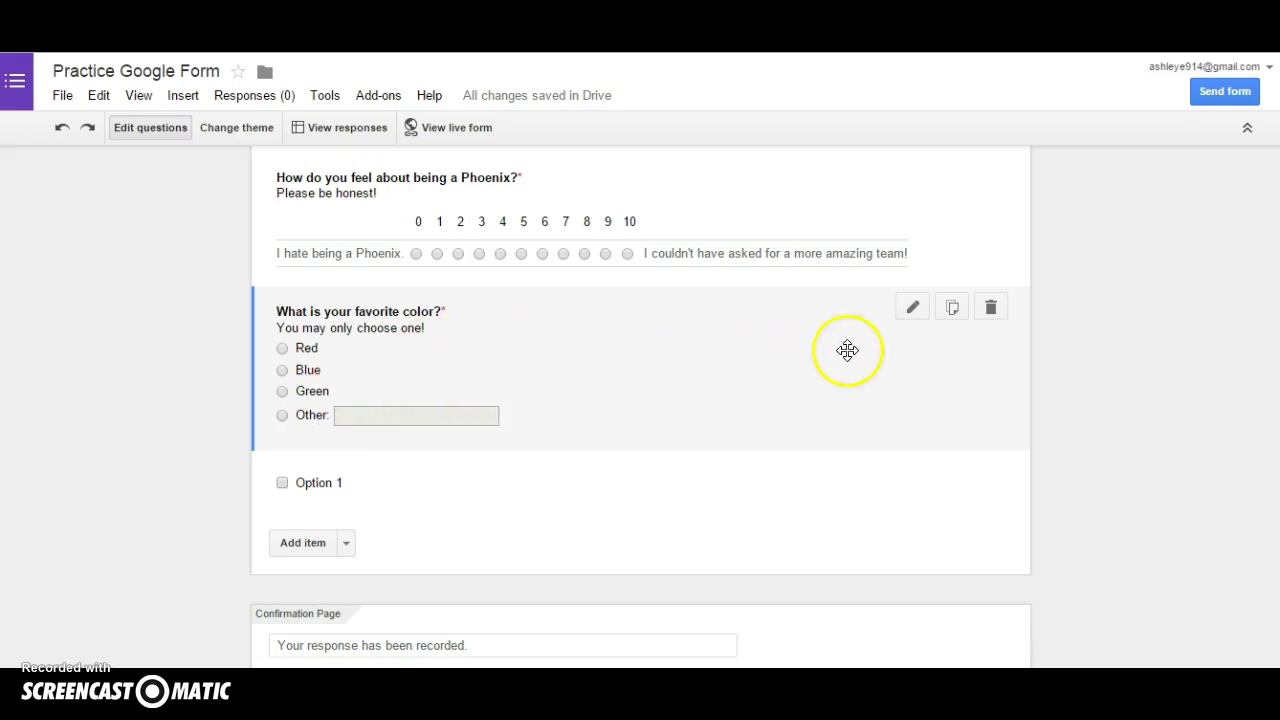
left_click(952, 310)
scroll(1128, 491, "down", 2)
scroll(1128, 491, "down", 1)
scroll(640, 390, "up", 1)
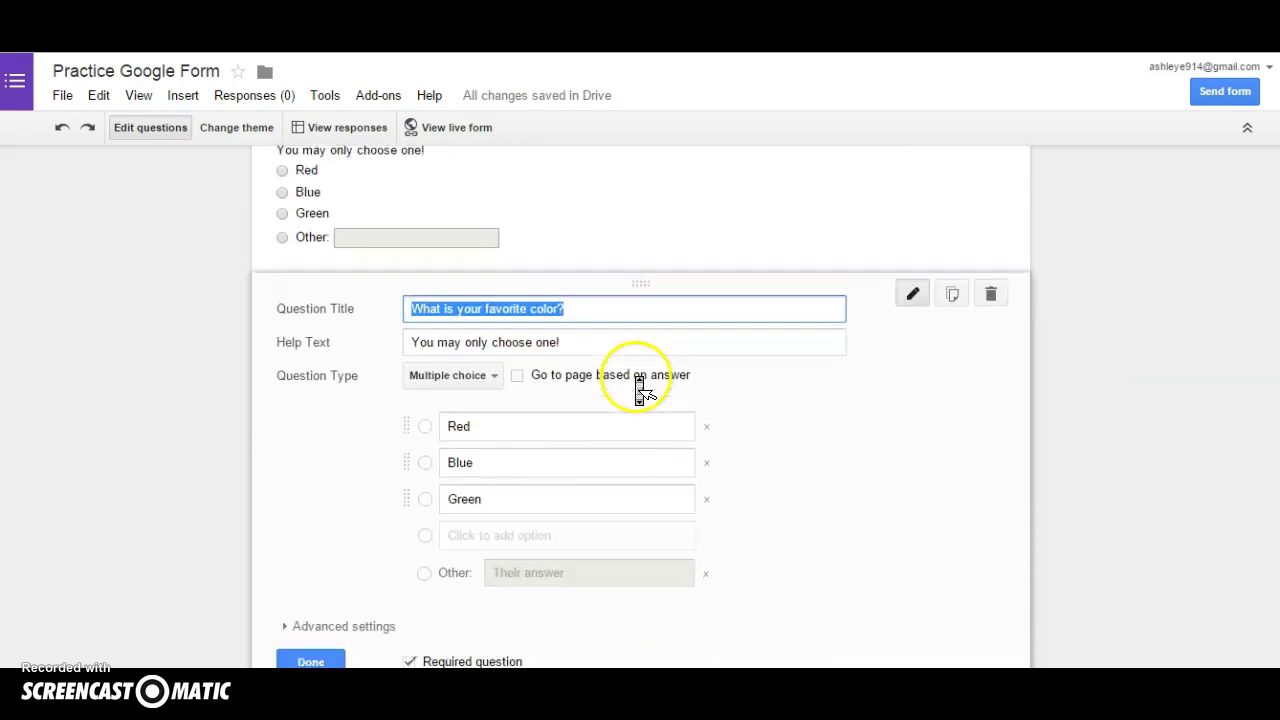
scroll(640, 390, "up", 2)
scroll(717, 506, "down", 1)
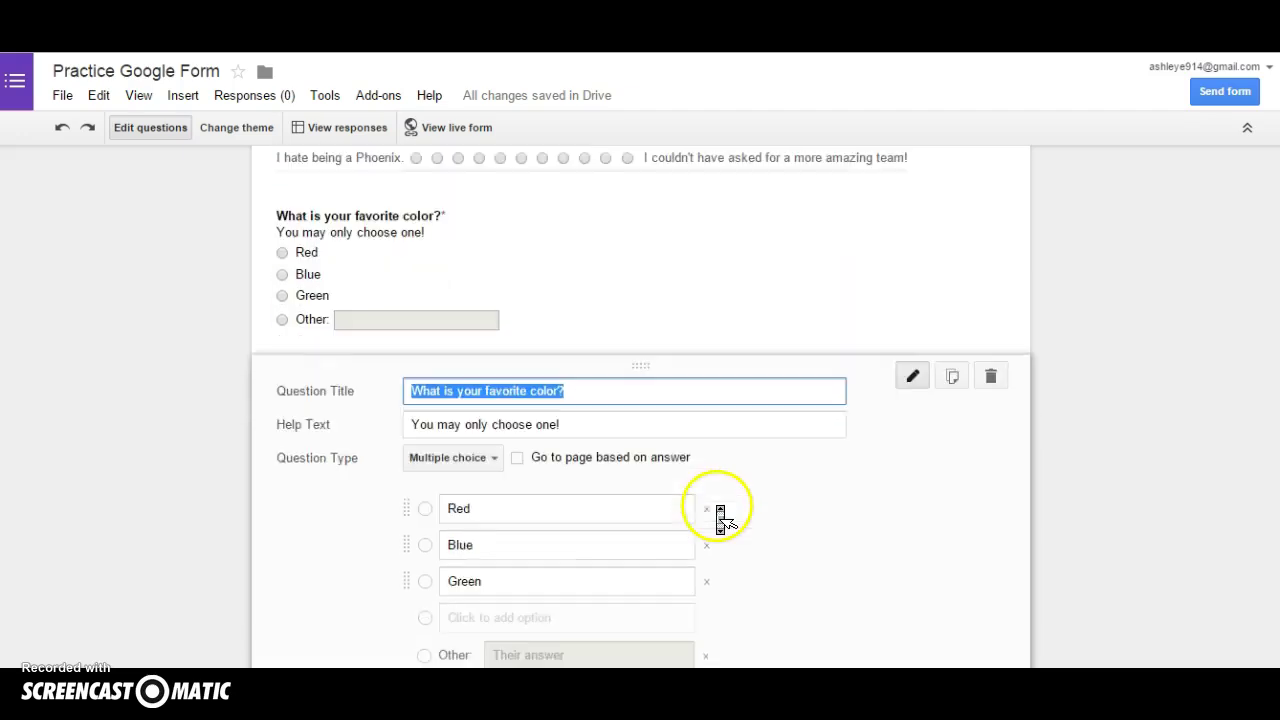
scroll(718, 516, "down", 1)
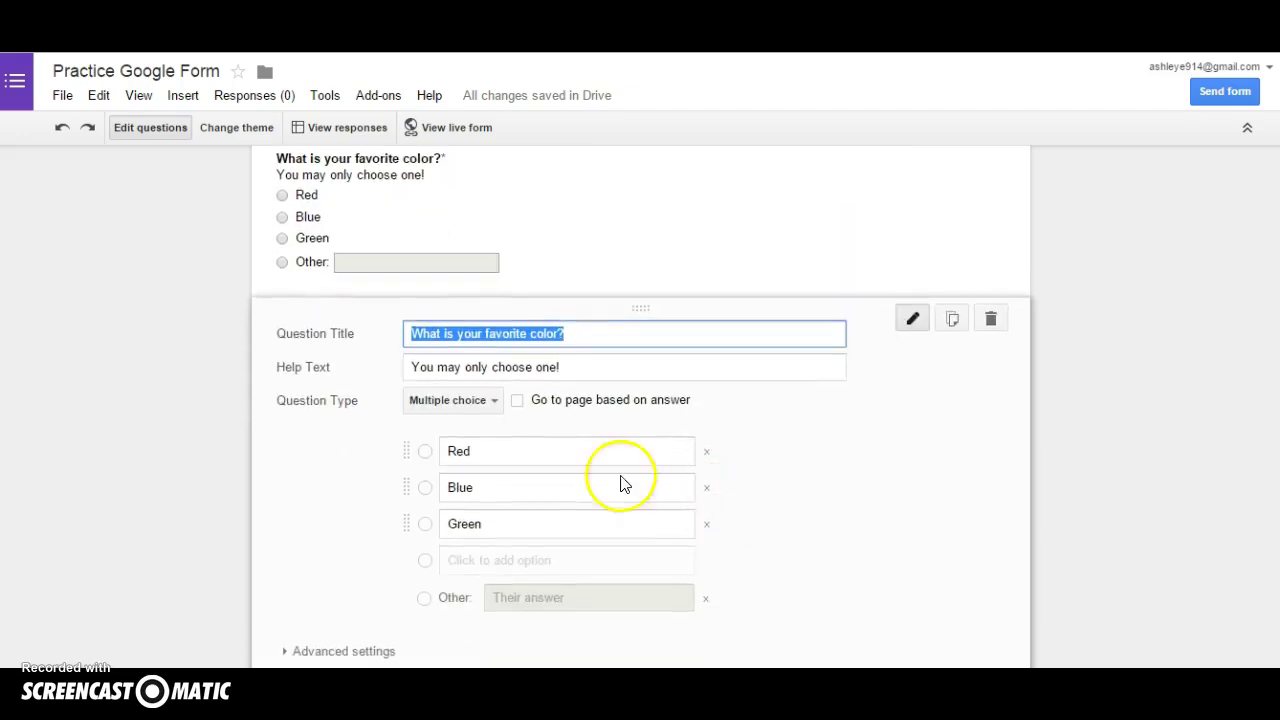
Retitle the duplicated question "What is your LEAST favorite color?" and finish editing it
left_click(502, 340)
double_click(503, 333)
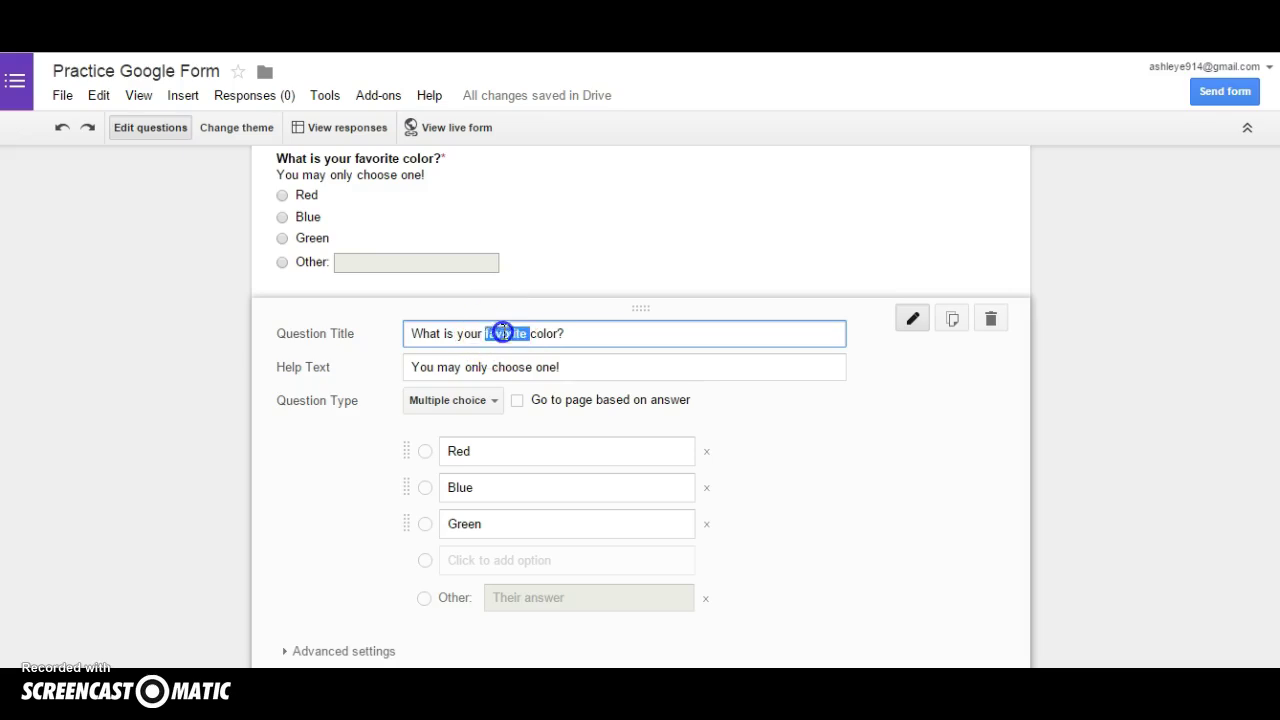
type("LEAST favorite")
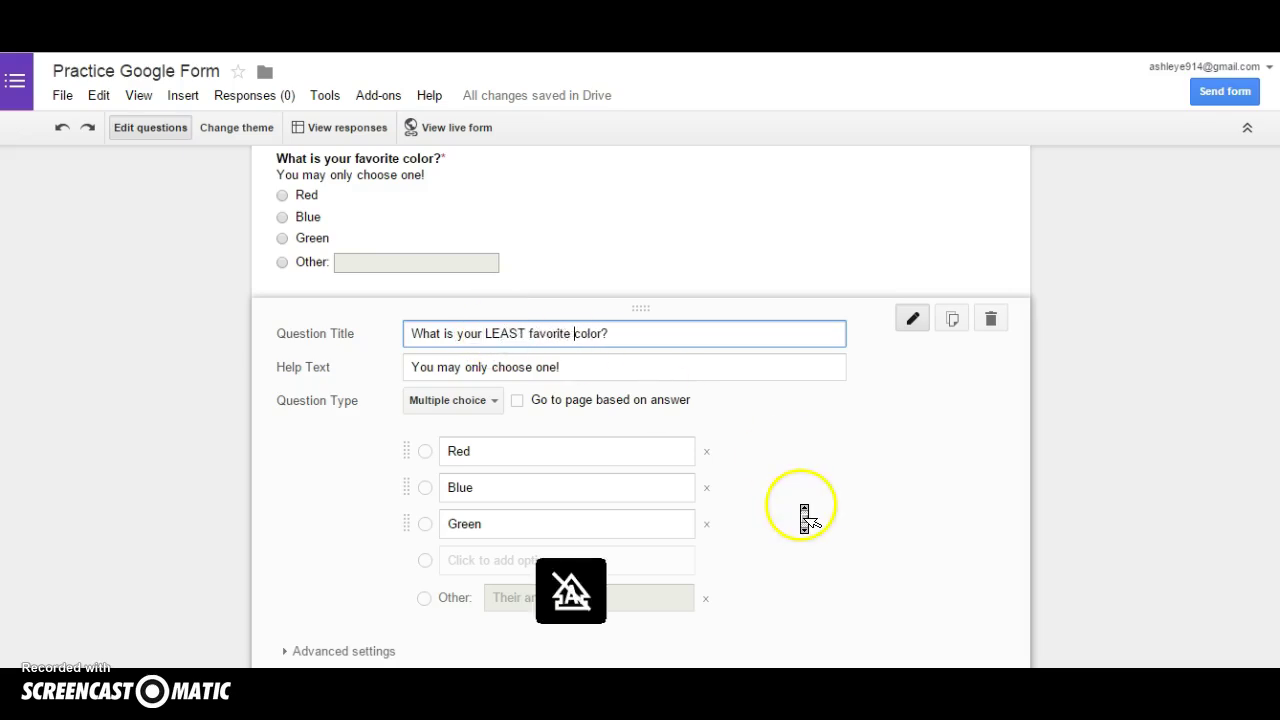
scroll(790, 515, "down", 1)
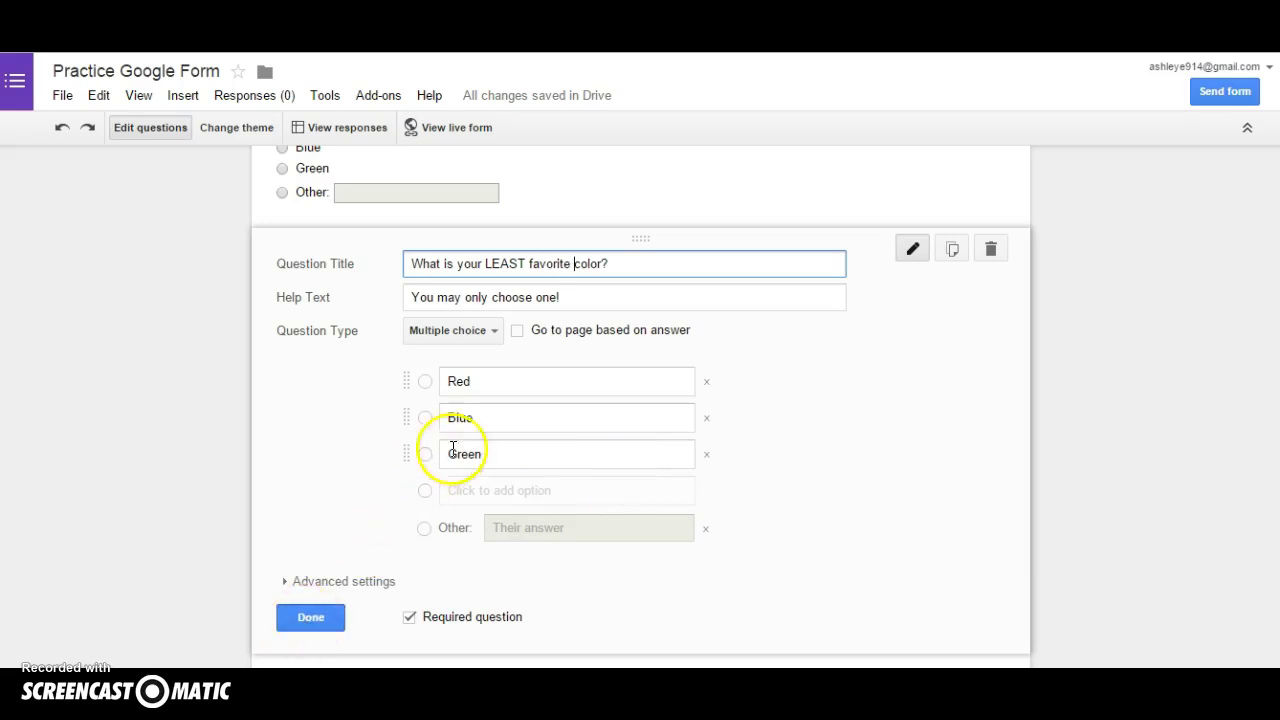
left_click(305, 617)
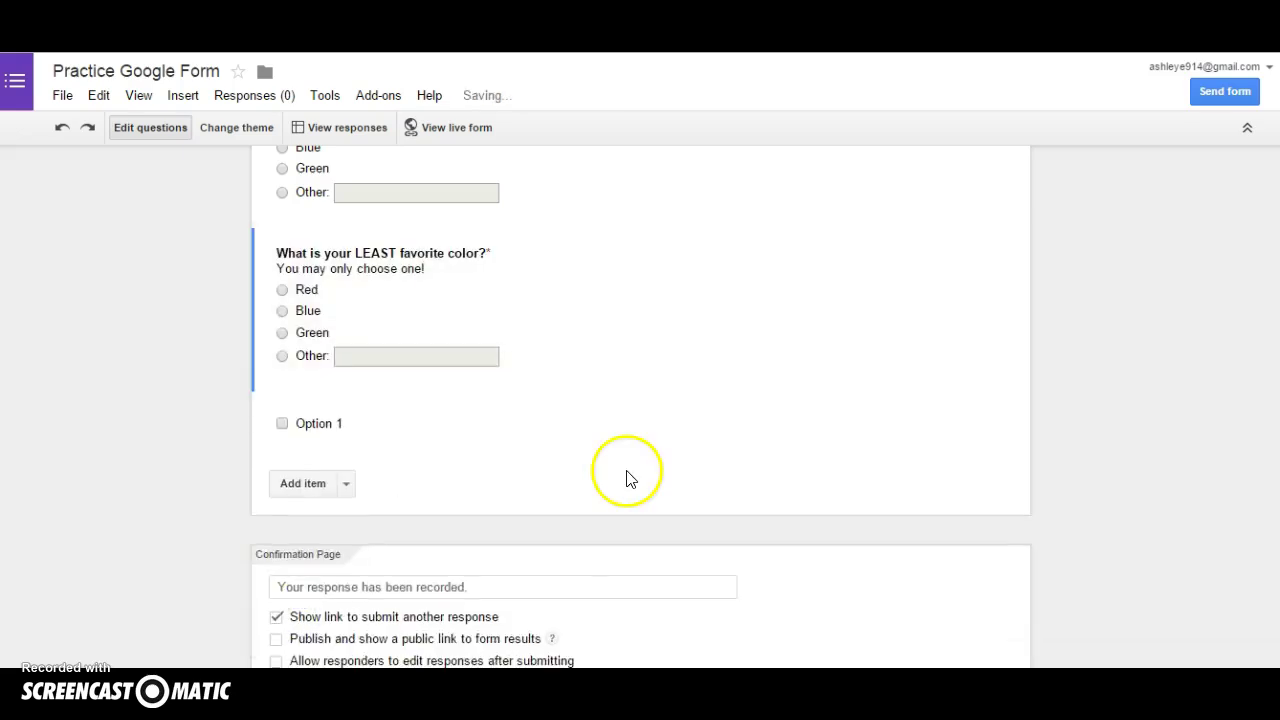
Delete the untitled Checkboxes question below the LEAST favorite color question
scroll(654, 409, "up", 2)
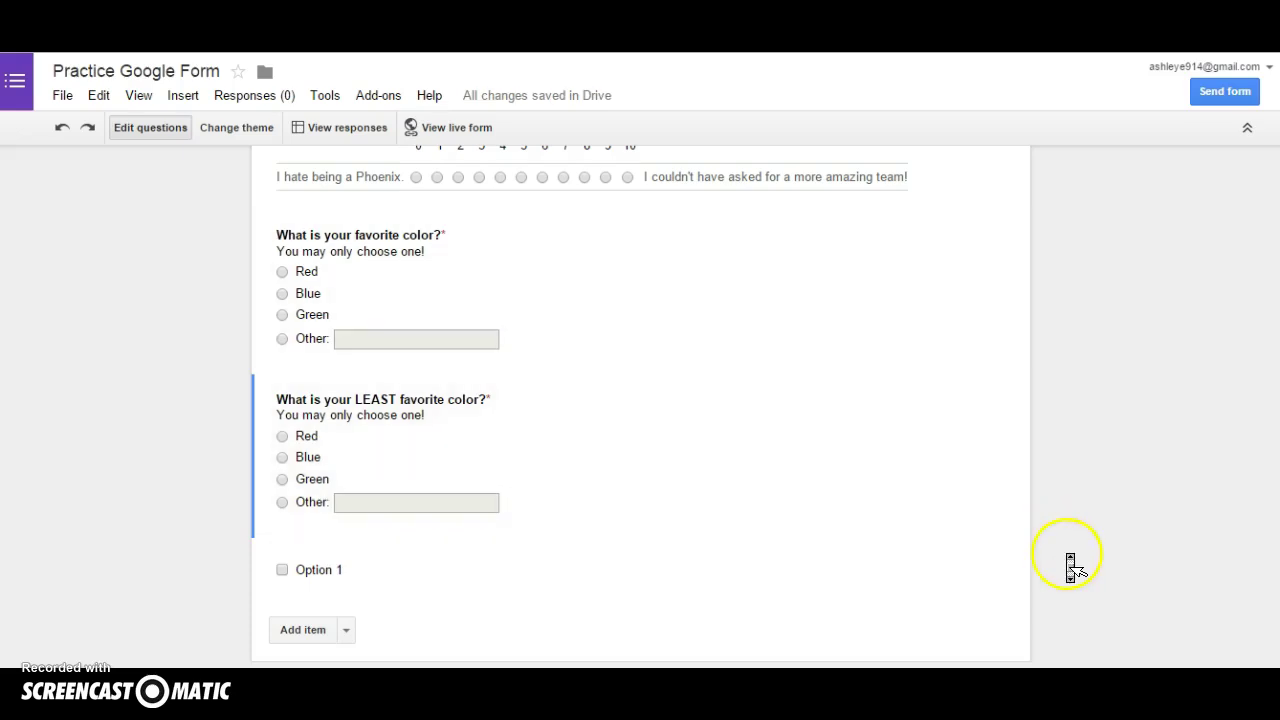
scroll(620, 371, "down", 2)
left_click(418, 404)
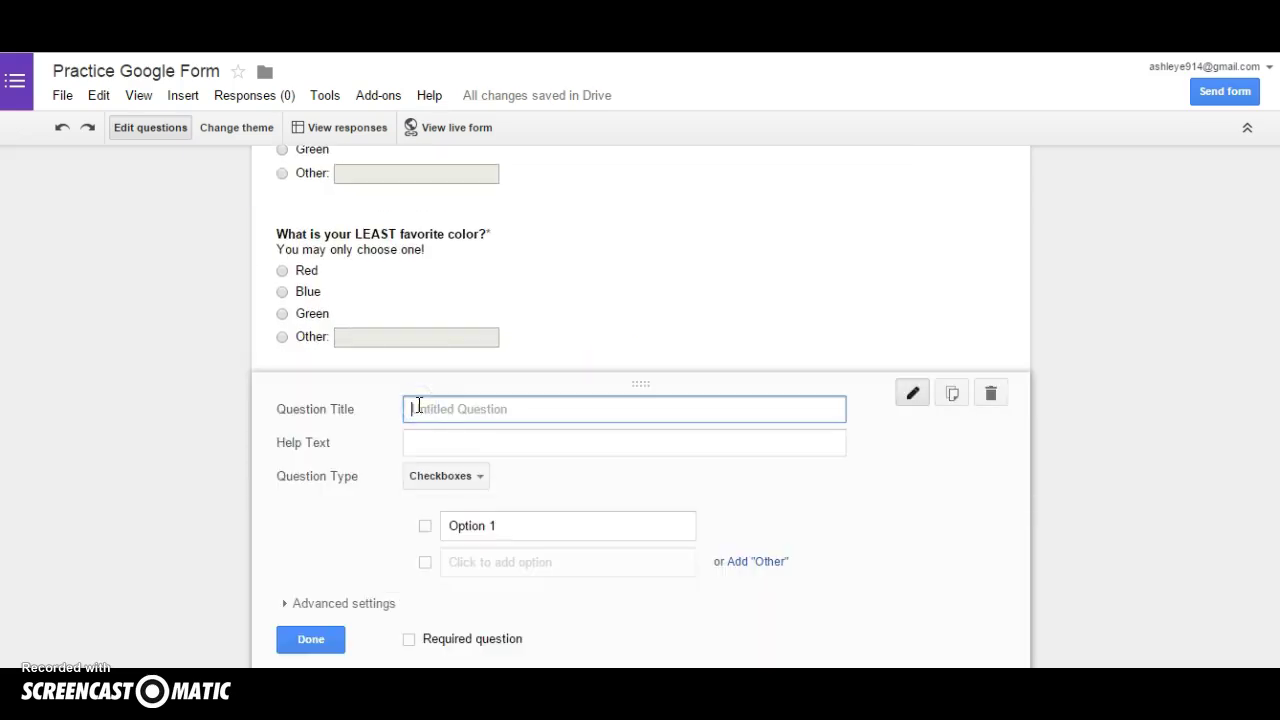
left_click(991, 395)
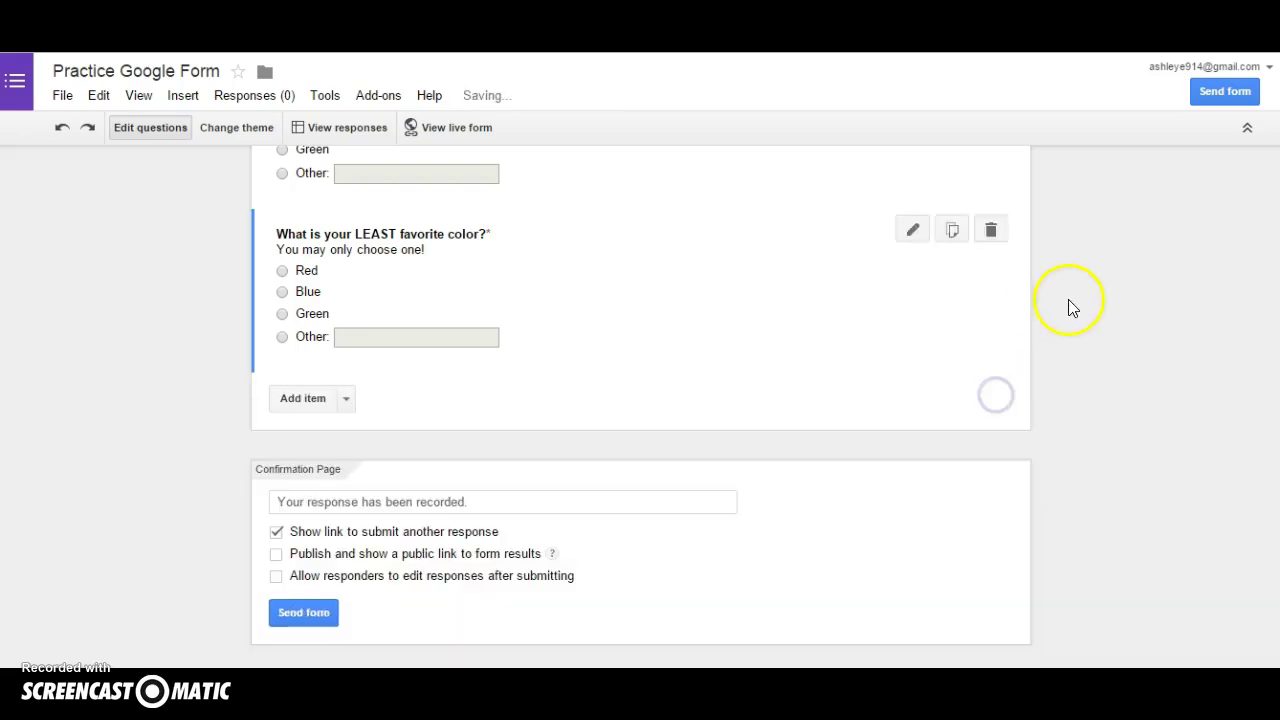
Add a section header titled "Scale Questions" below the LEAST favorite color question
scroll(1068, 305, "up", 3)
scroll(1071, 299, "up", 2)
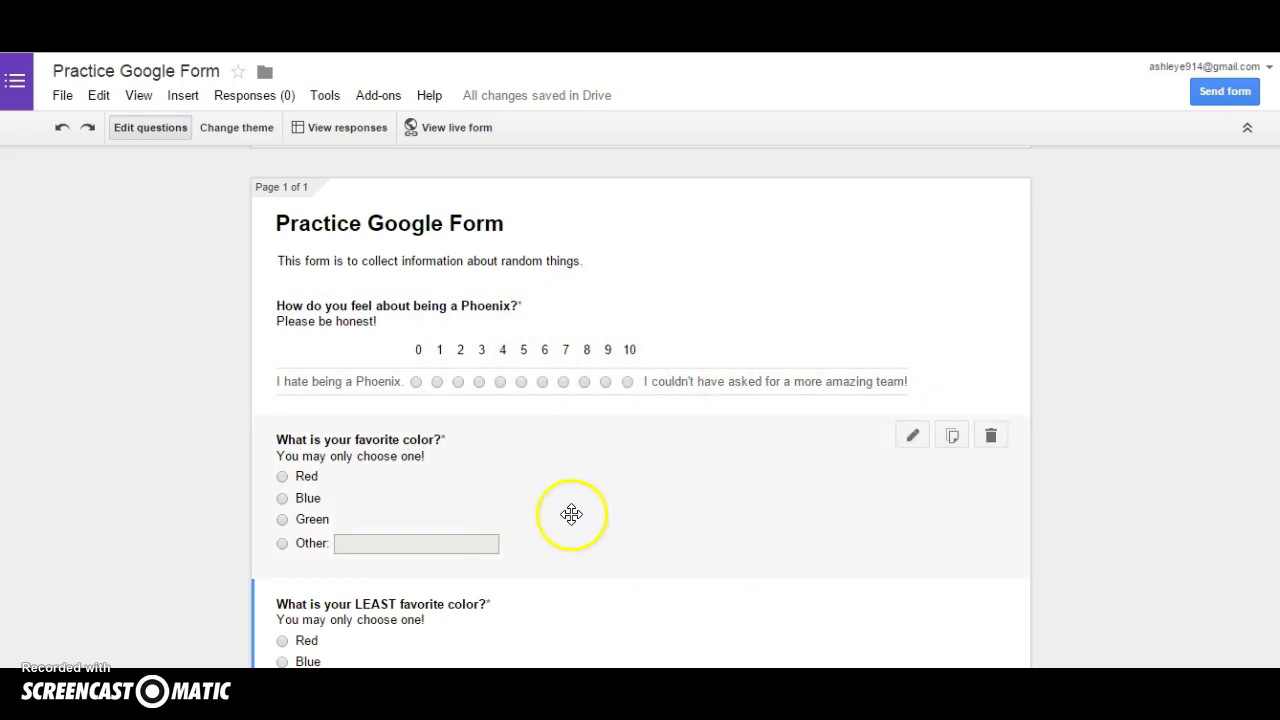
scroll(1028, 535, "down", 2)
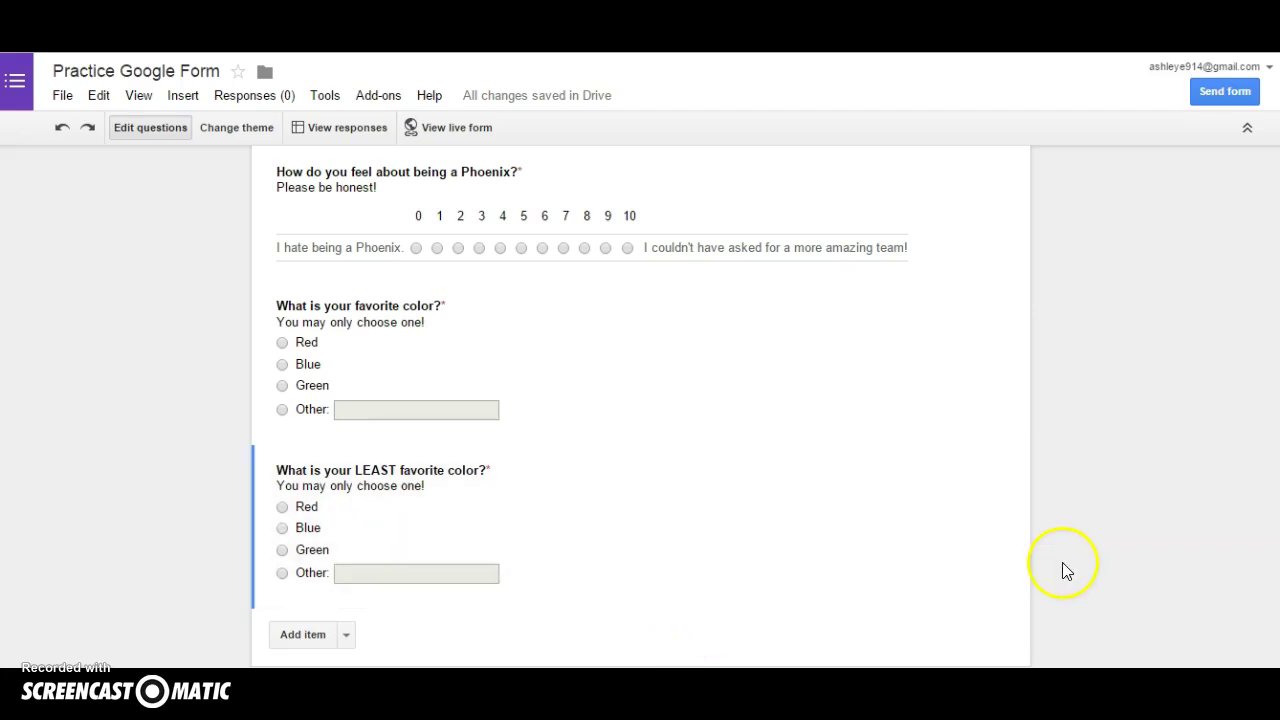
scroll(1065, 565, "down", 3)
left_click(350, 481)
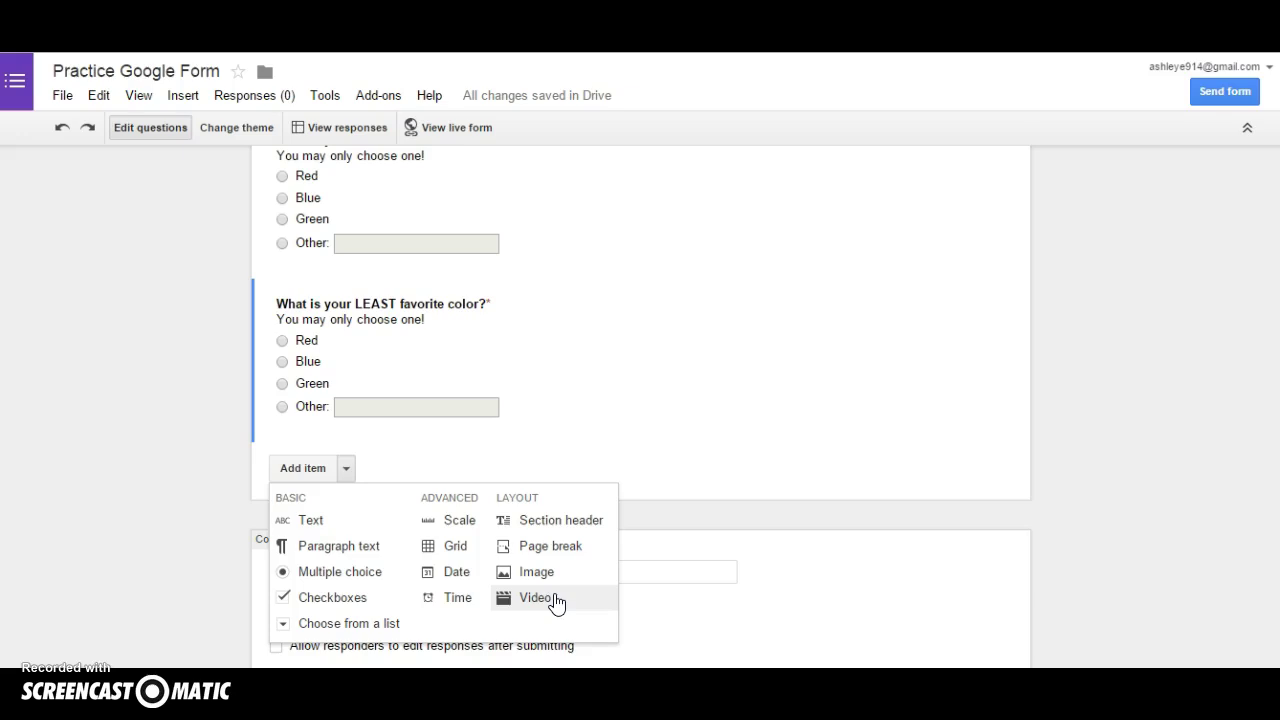
left_click(563, 521)
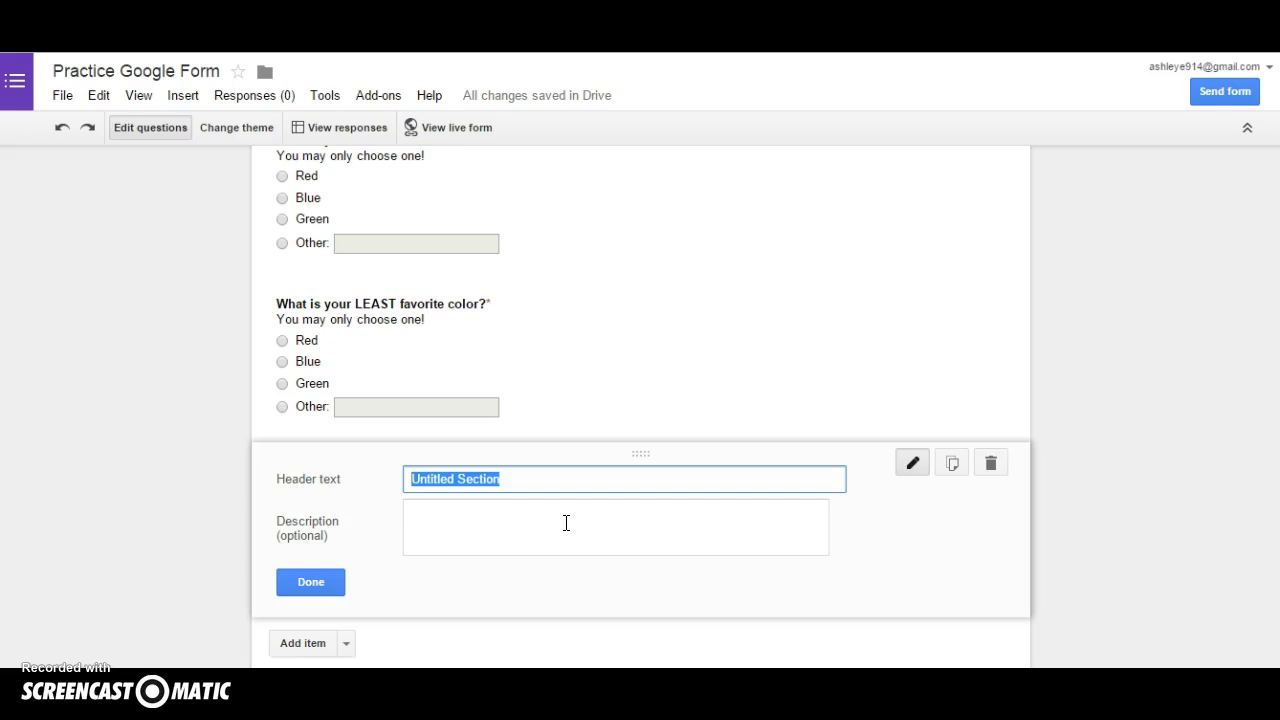
type("Scale")
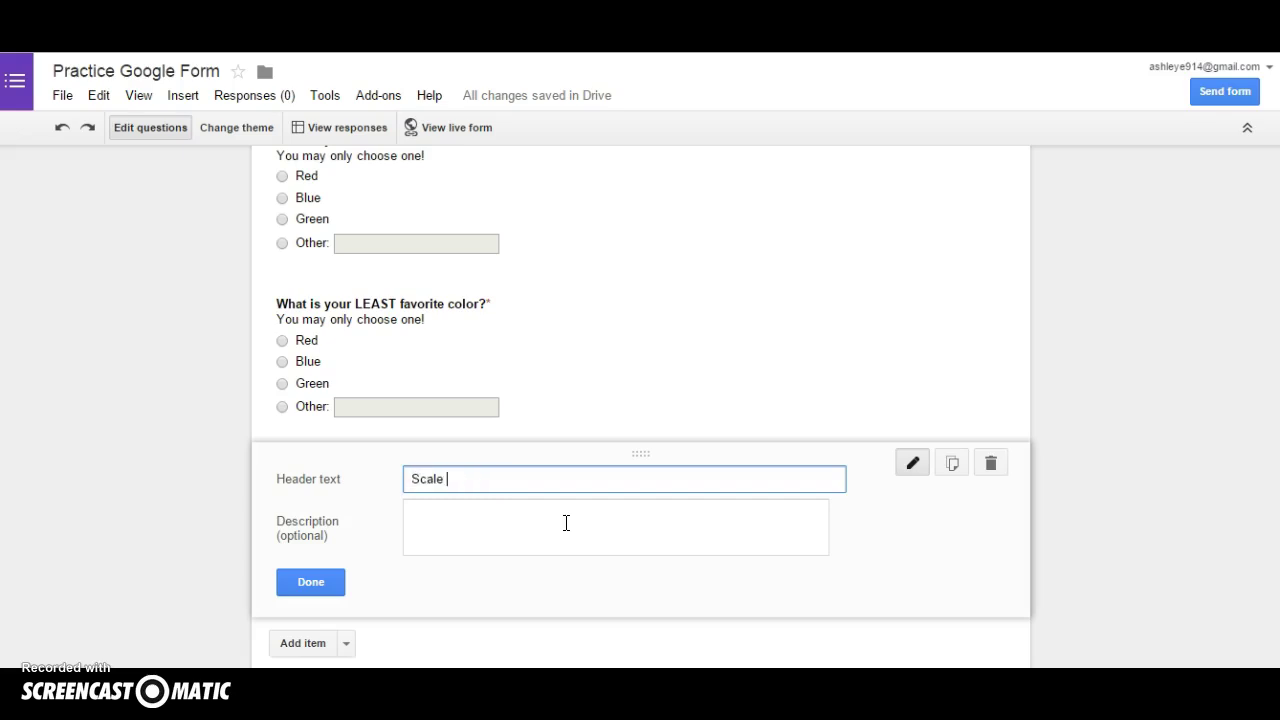
type(" Questions")
Give the section header the description "These questions will give information about how you feel about being a Phoenix!" and finish editing it
left_click(566, 523)
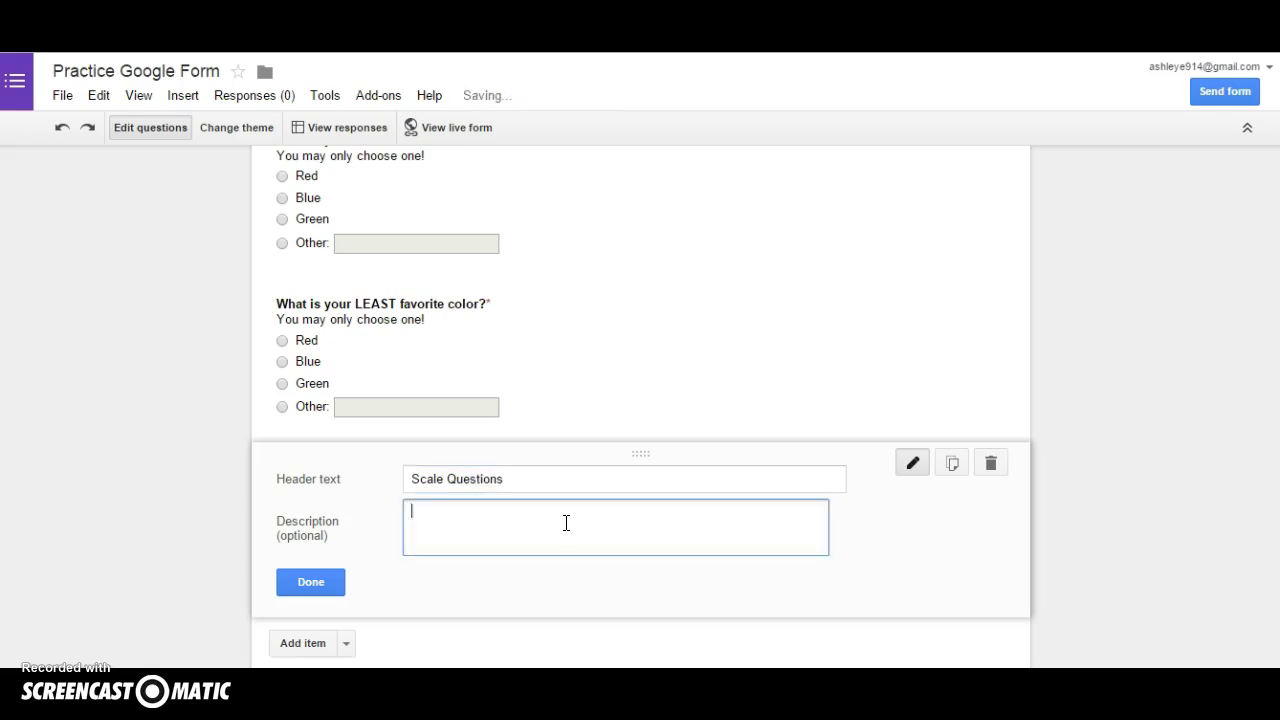
type("These questions will give information about how you feel about being a Phoenix!")
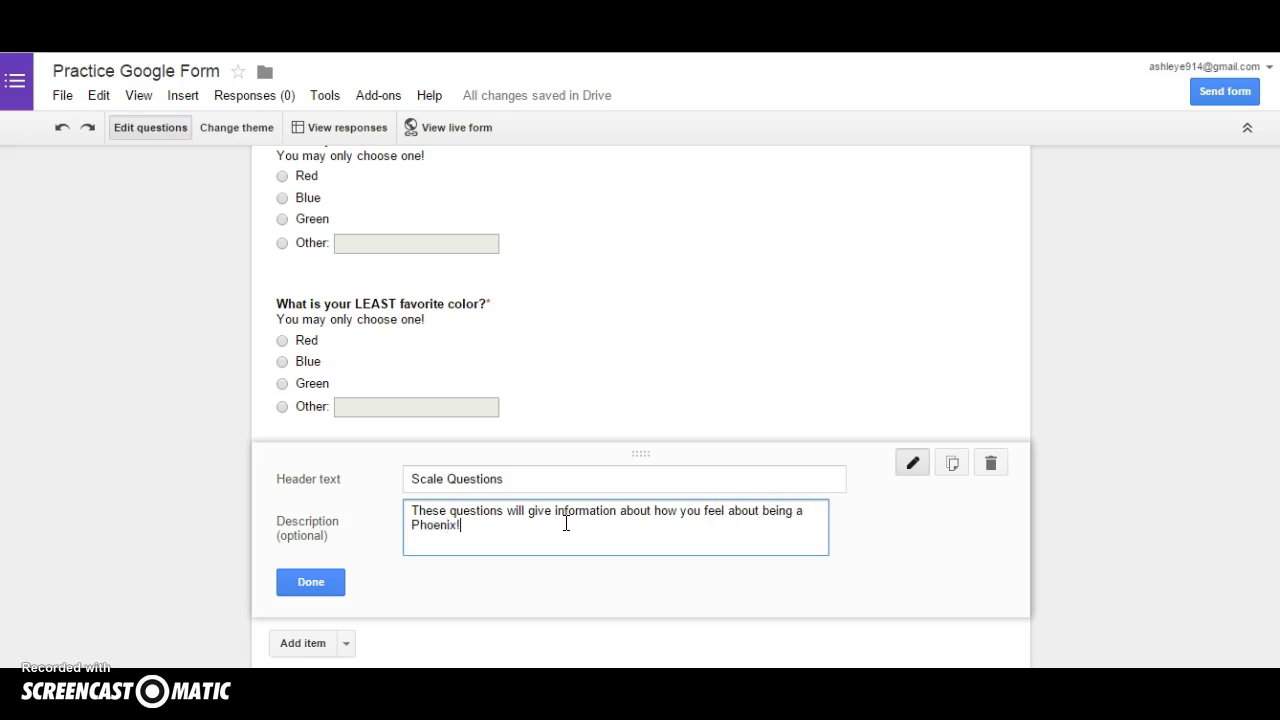
left_click(310, 580)
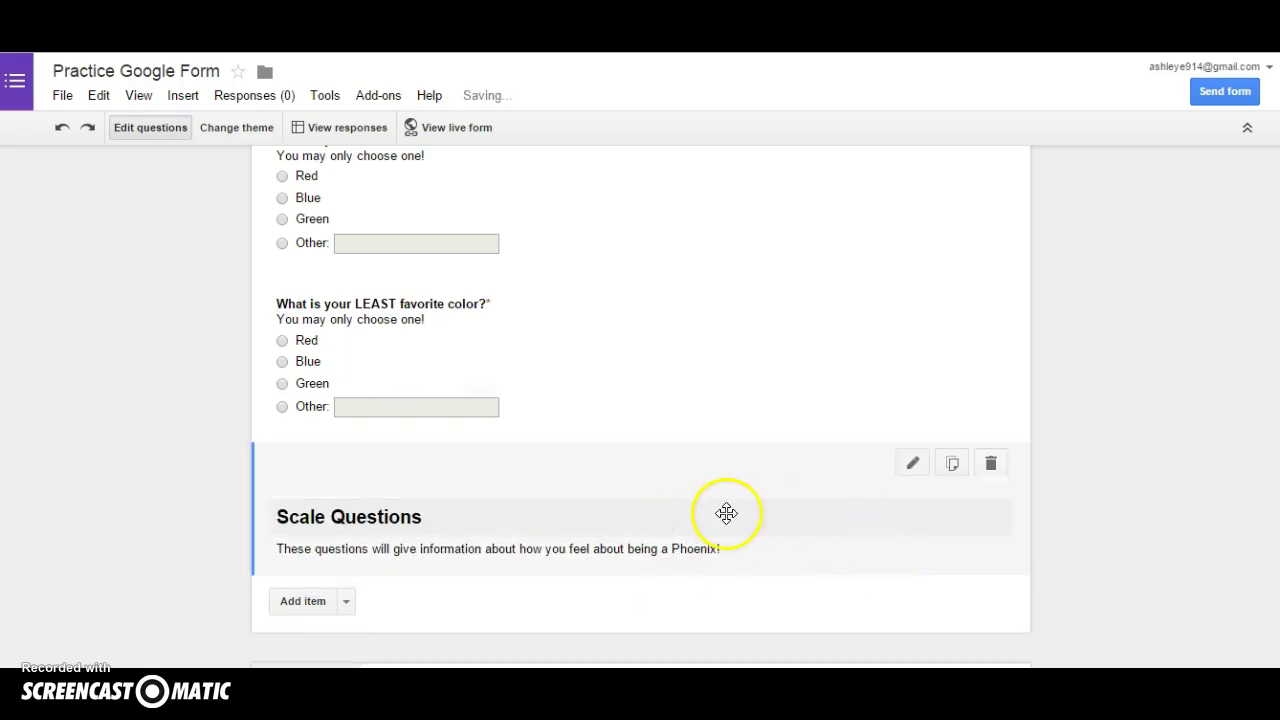
Move the Scale Questions section header above the "How do you feel about being a Phoenix?" question and check the resulting form order
scroll(1085, 355, "up", 3)
scroll(1100, 370, "up", 2)
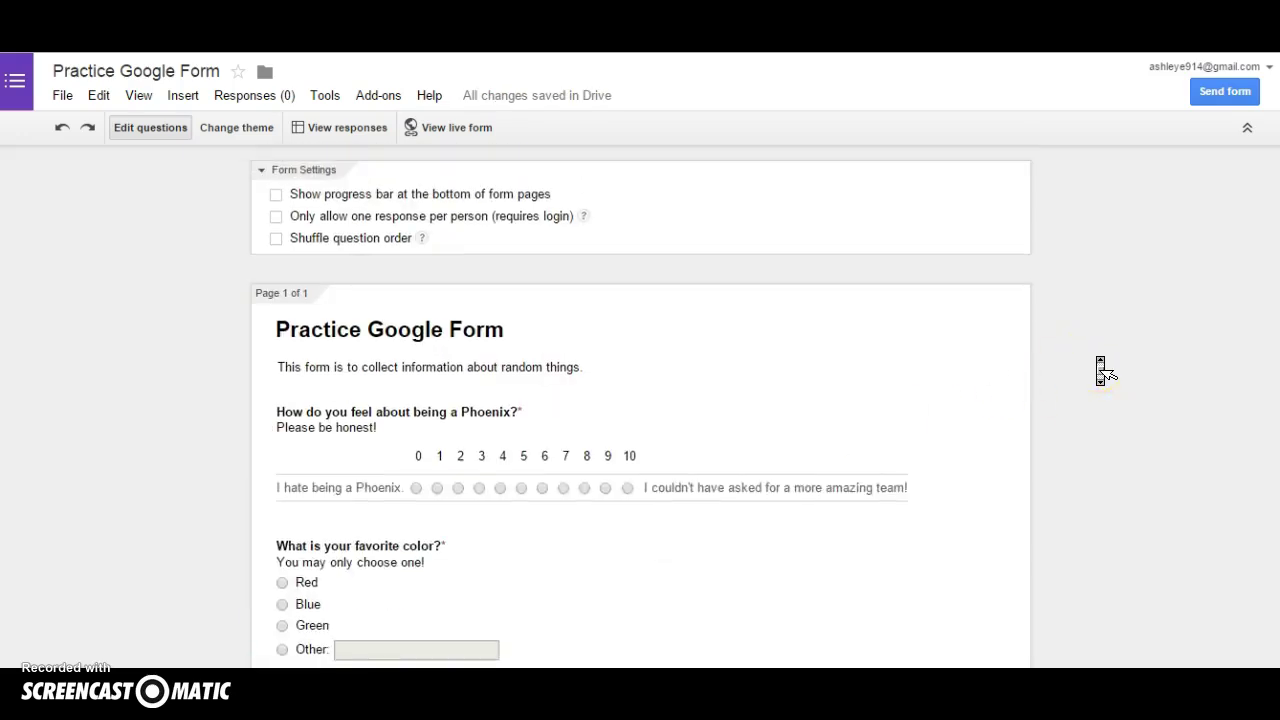
scroll(1100, 370, "down", 6)
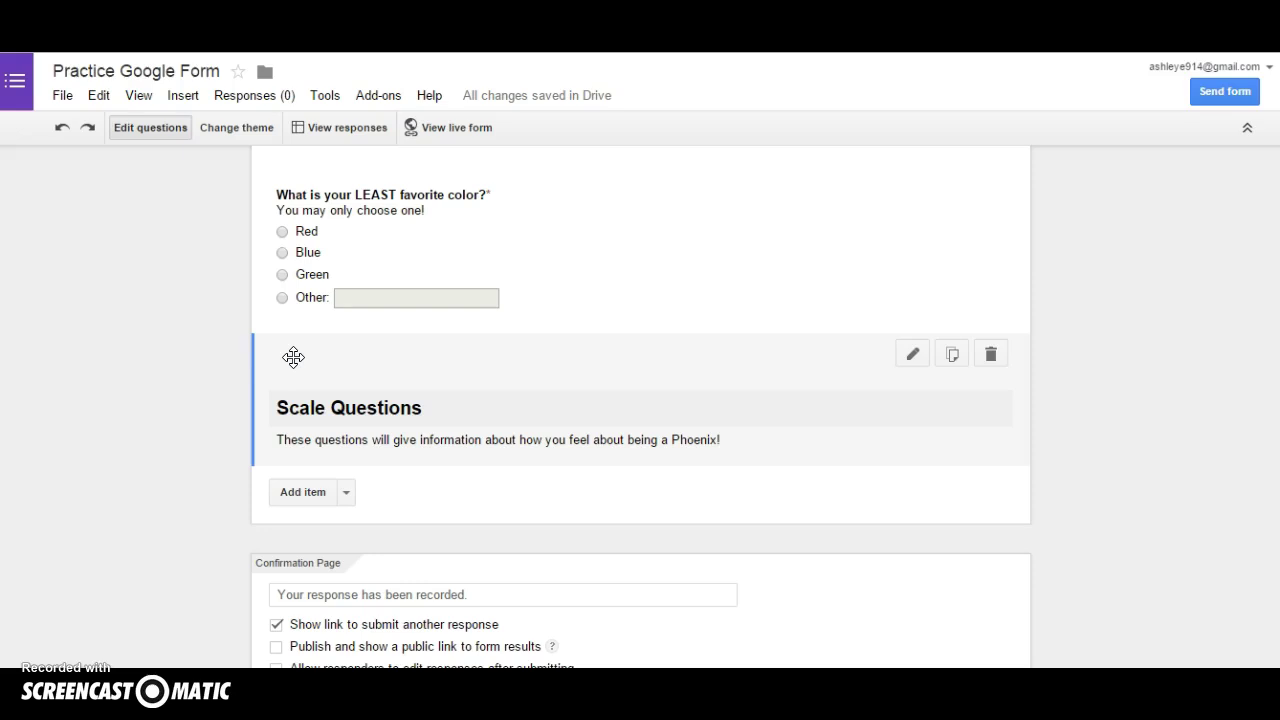
left_click_drag(293, 357, 306, 249)
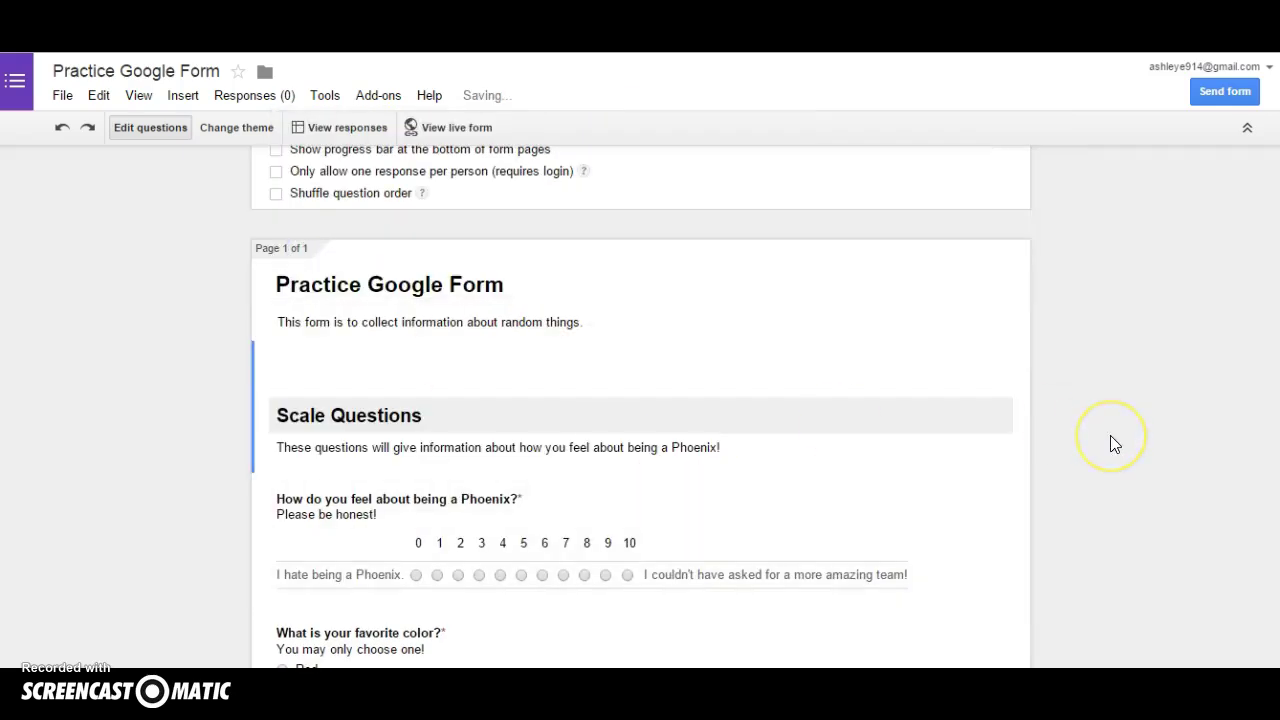
scroll(1110, 435, "down", 1)
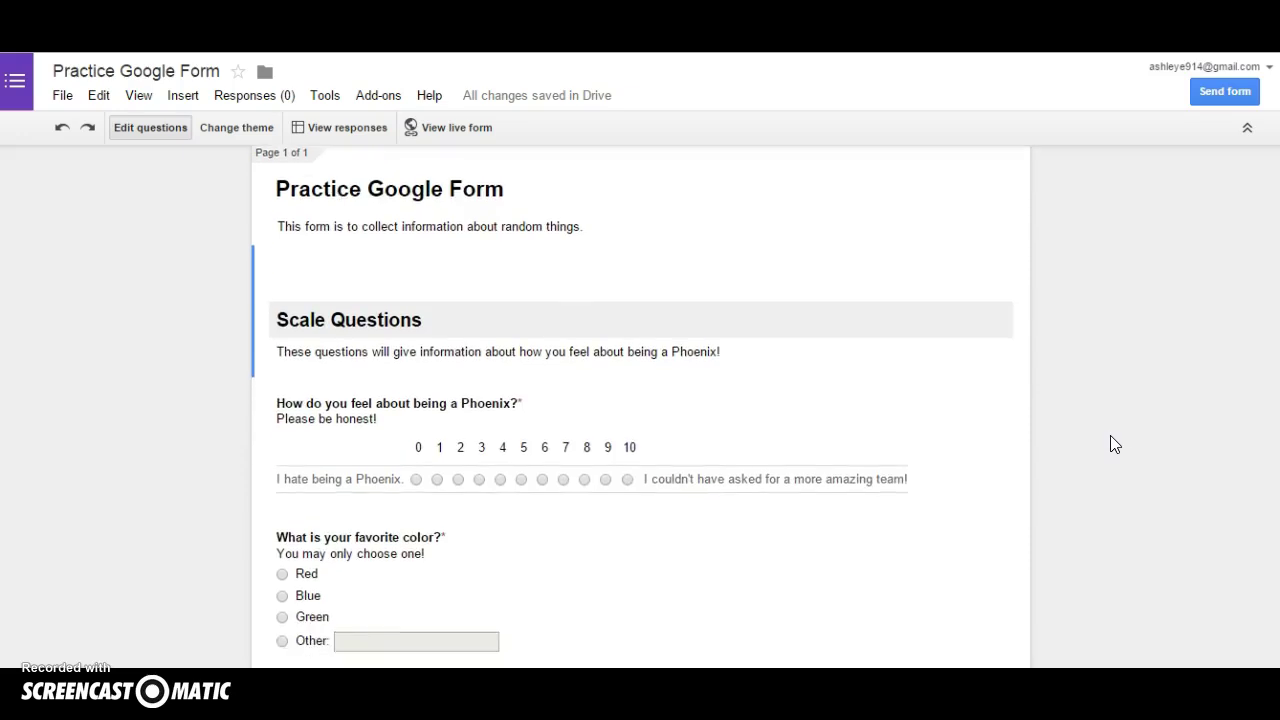
scroll(1110, 444, "down", 1)
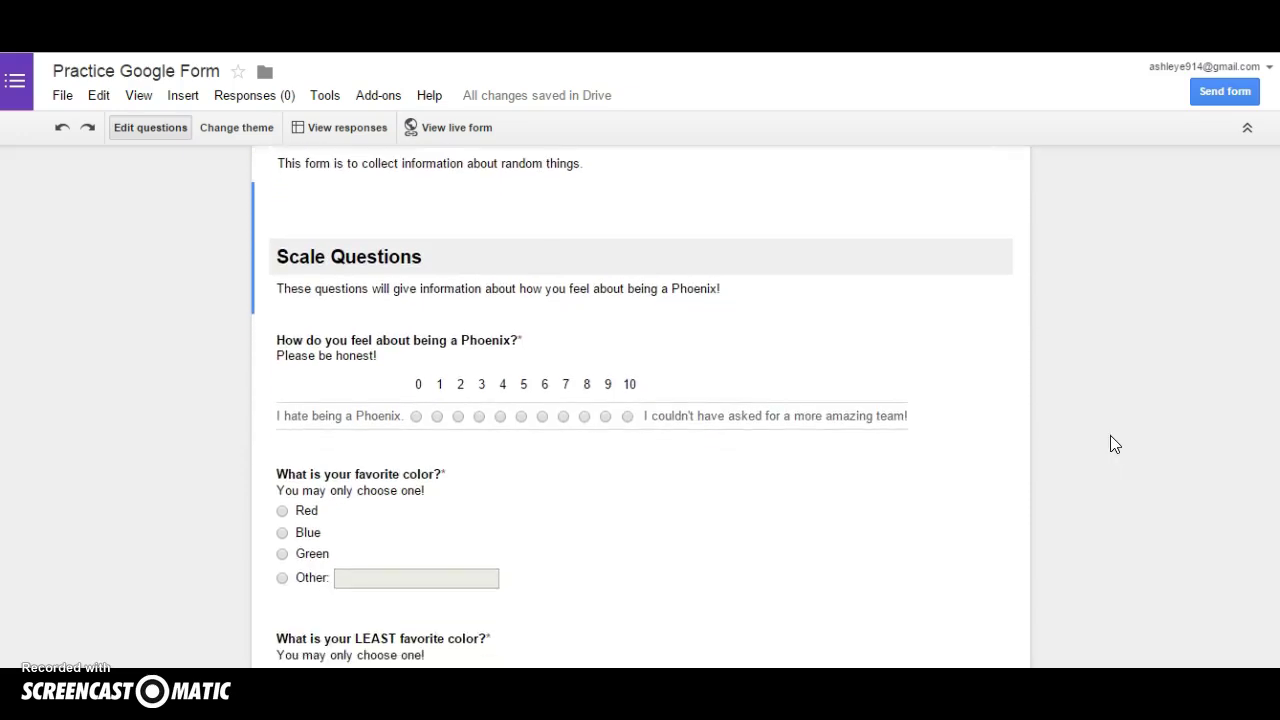
scroll(1112, 444, "down", 3)
scroll(1118, 445, "up", 5)
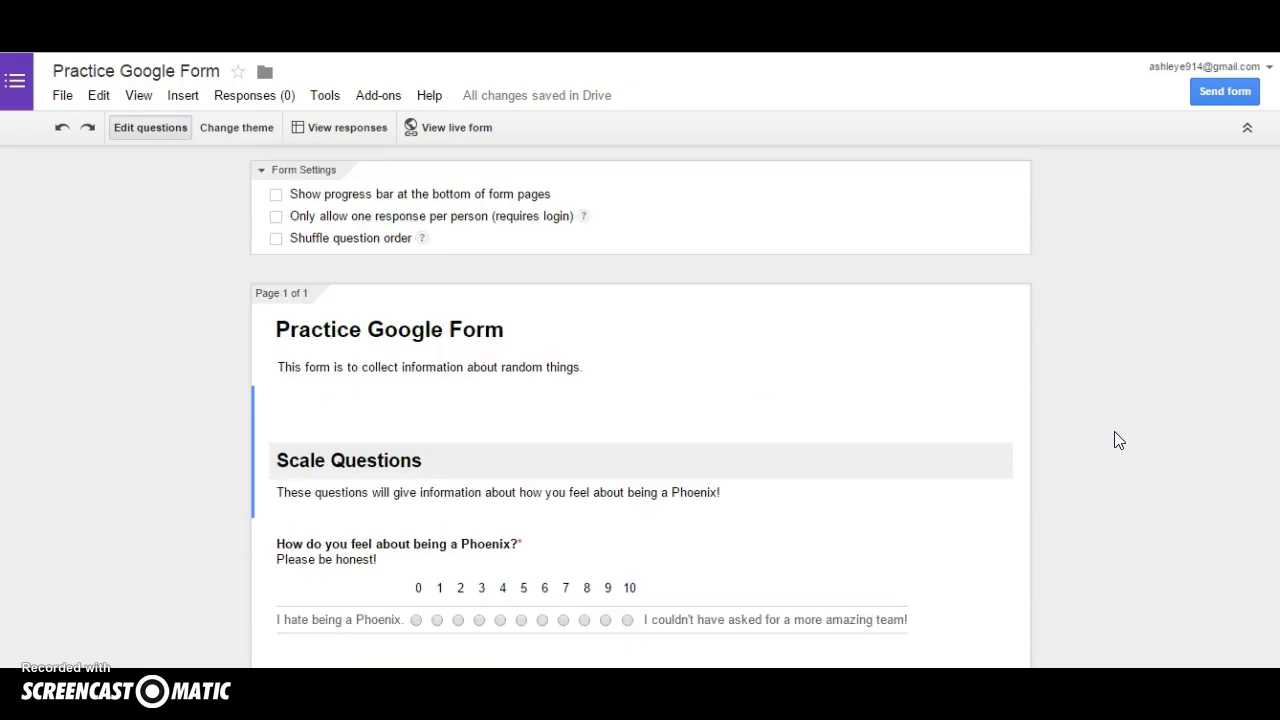
Open the form's theme choices and browse the default themes
left_click(246, 132)
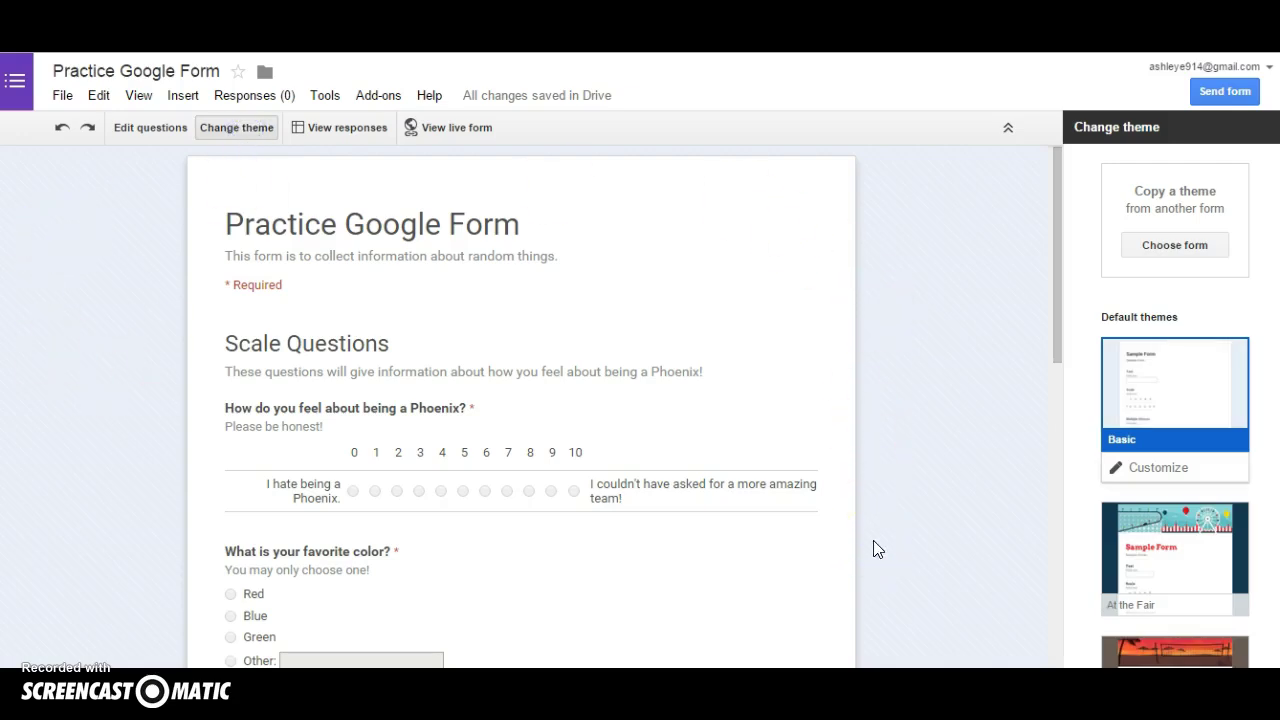
scroll(1193, 418, "down", 4)
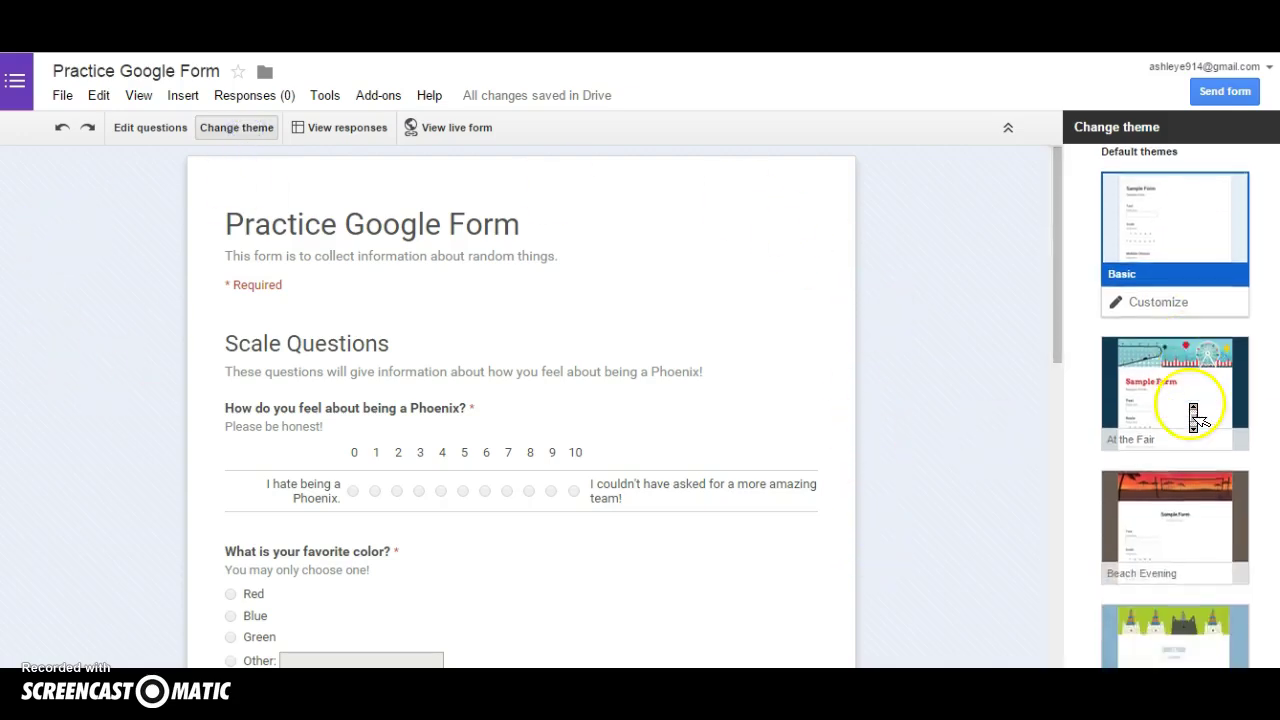
scroll(1193, 418, "down", 12)
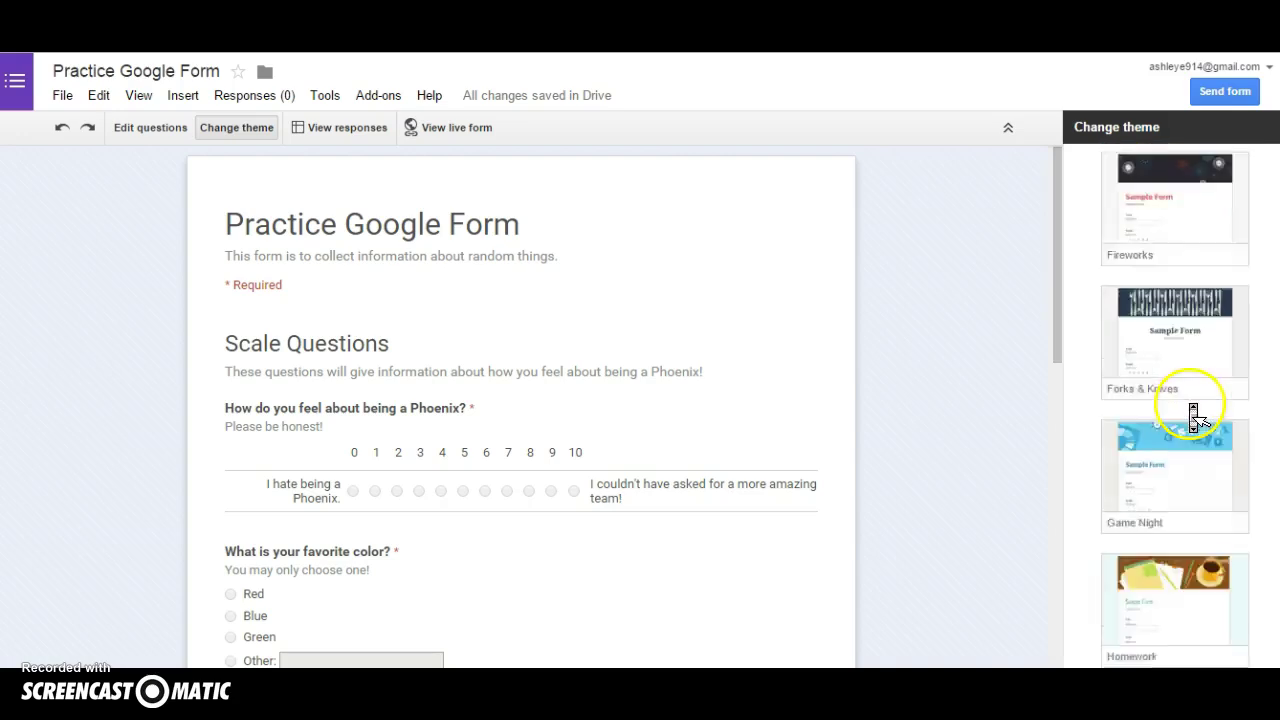
scroll(1193, 418, "down", 10)
scroll(1193, 418, "up", 12)
scroll(1193, 418, "up", 10)
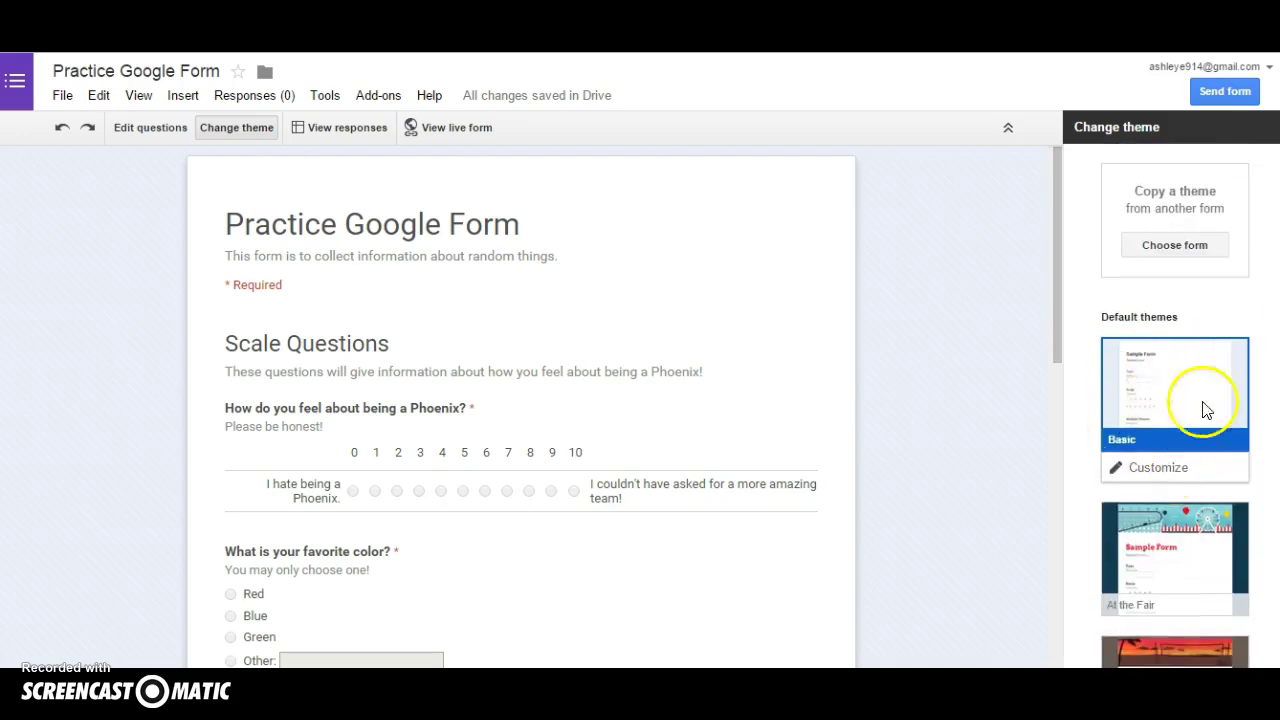
Customize the Basic theme by uploading the My Icon image from the Desktop folder as the header image
left_click(1158, 467)
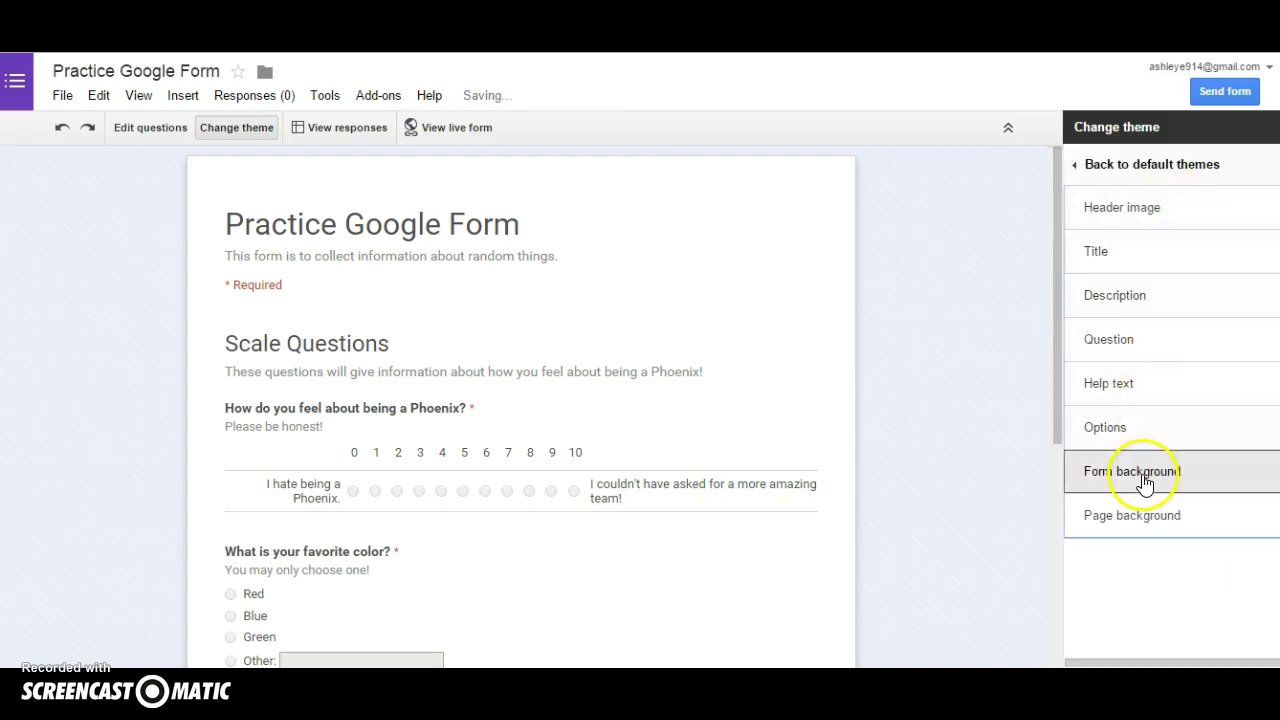
left_click(1168, 212)
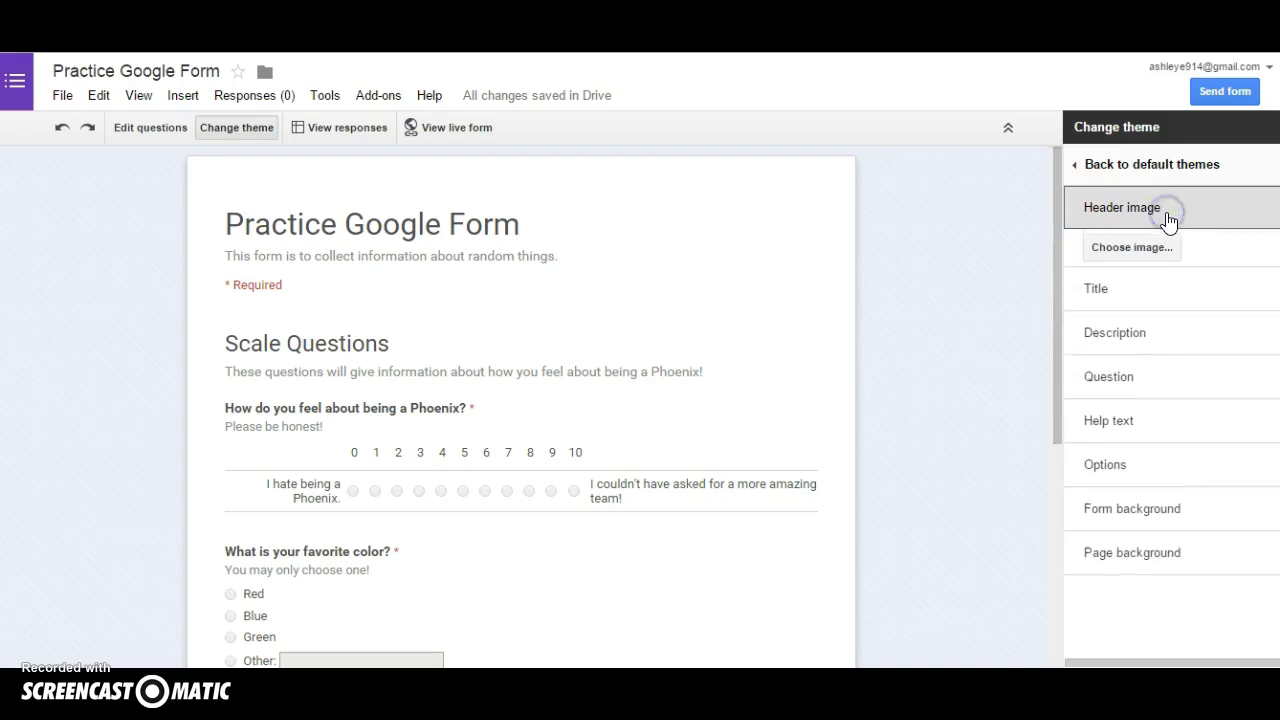
left_click(1160, 245)
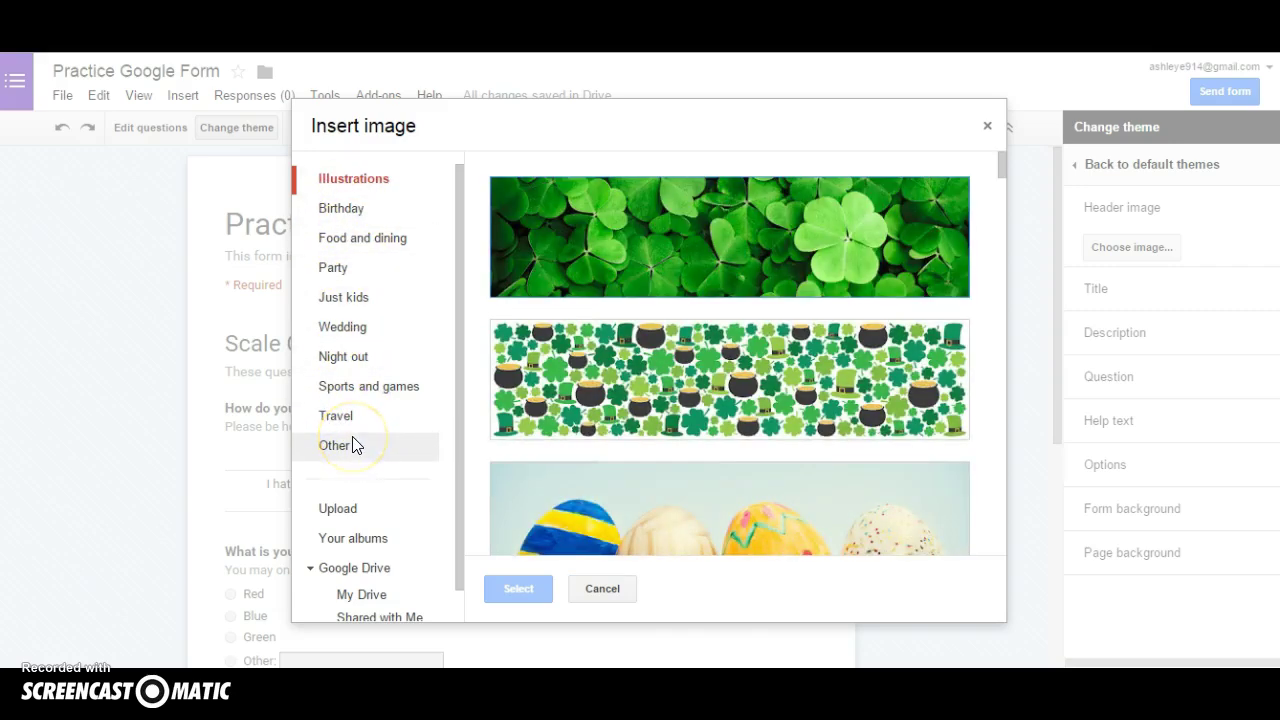
scroll(352, 445, "down", 1)
left_click(346, 485)
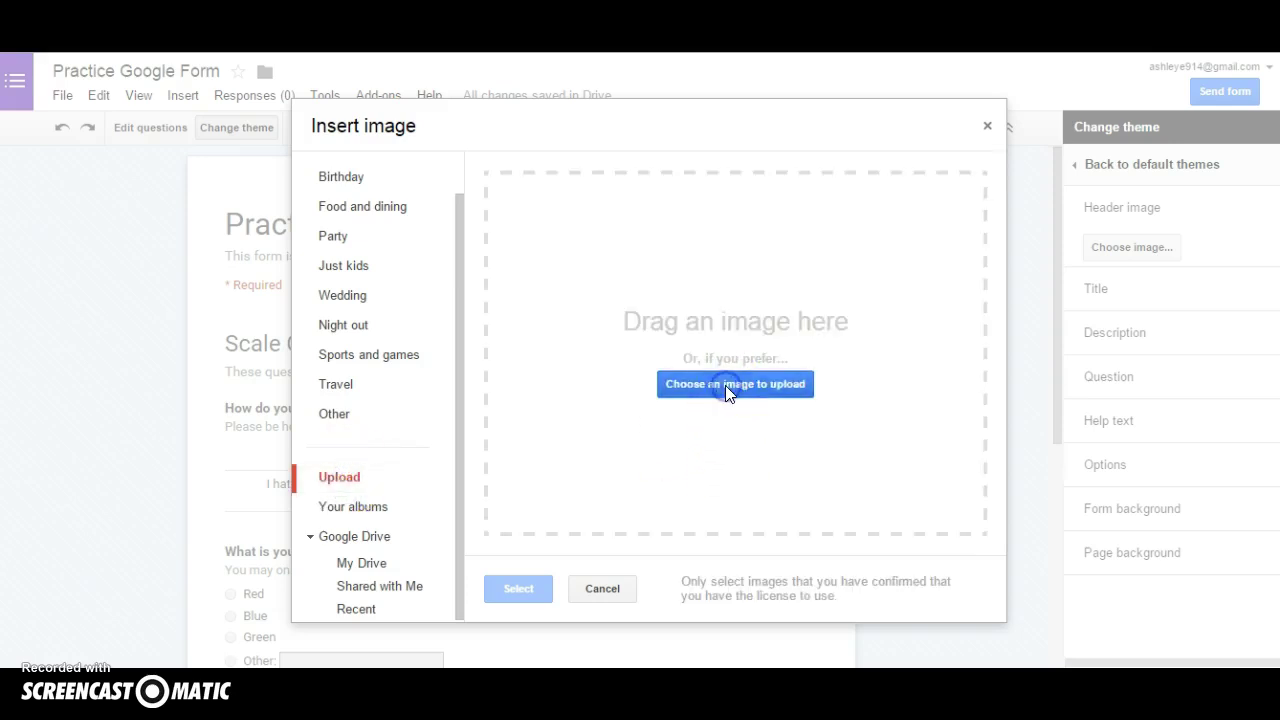
left_click(728, 385)
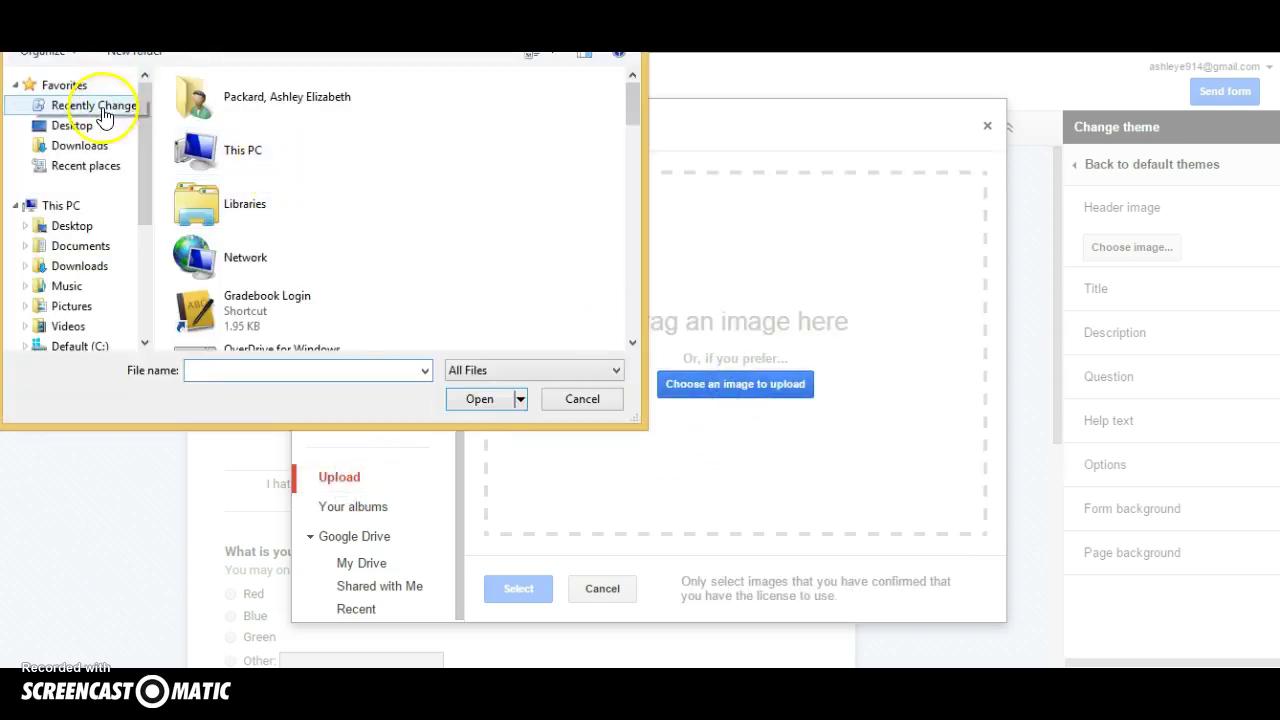
left_click(82, 138)
middle_click(434, 226)
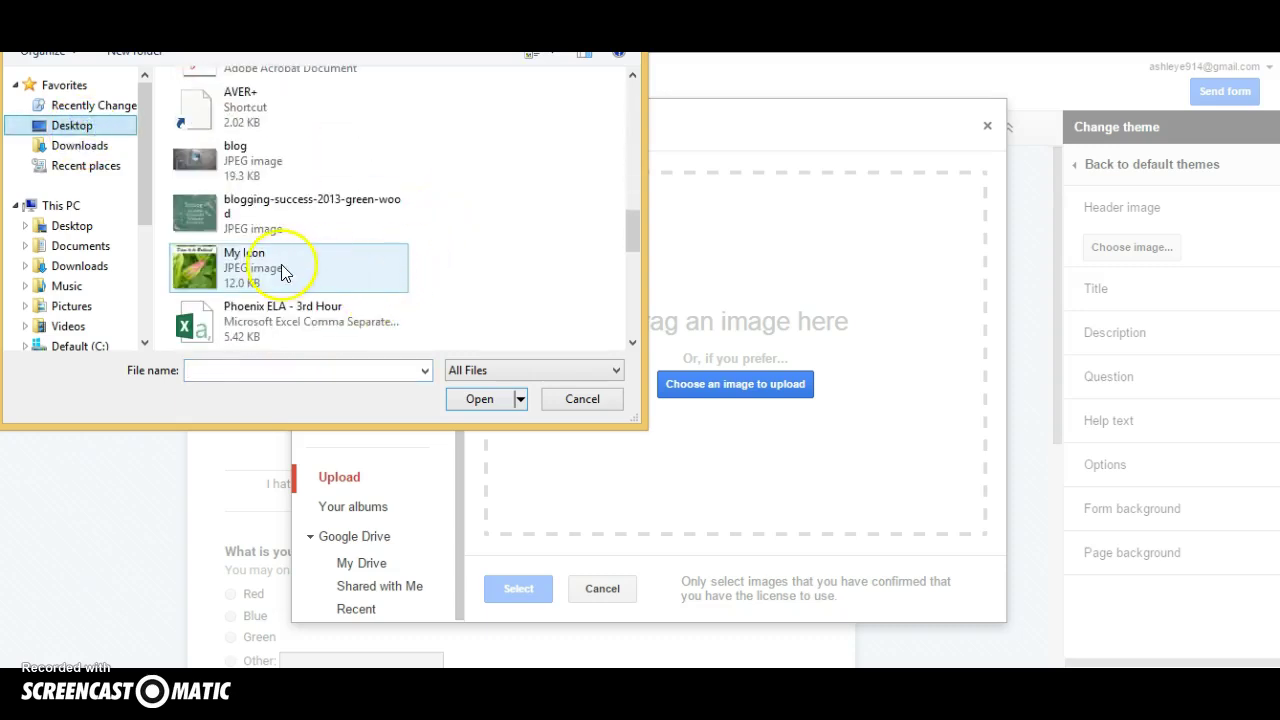
left_click(272, 268)
left_click(479, 399)
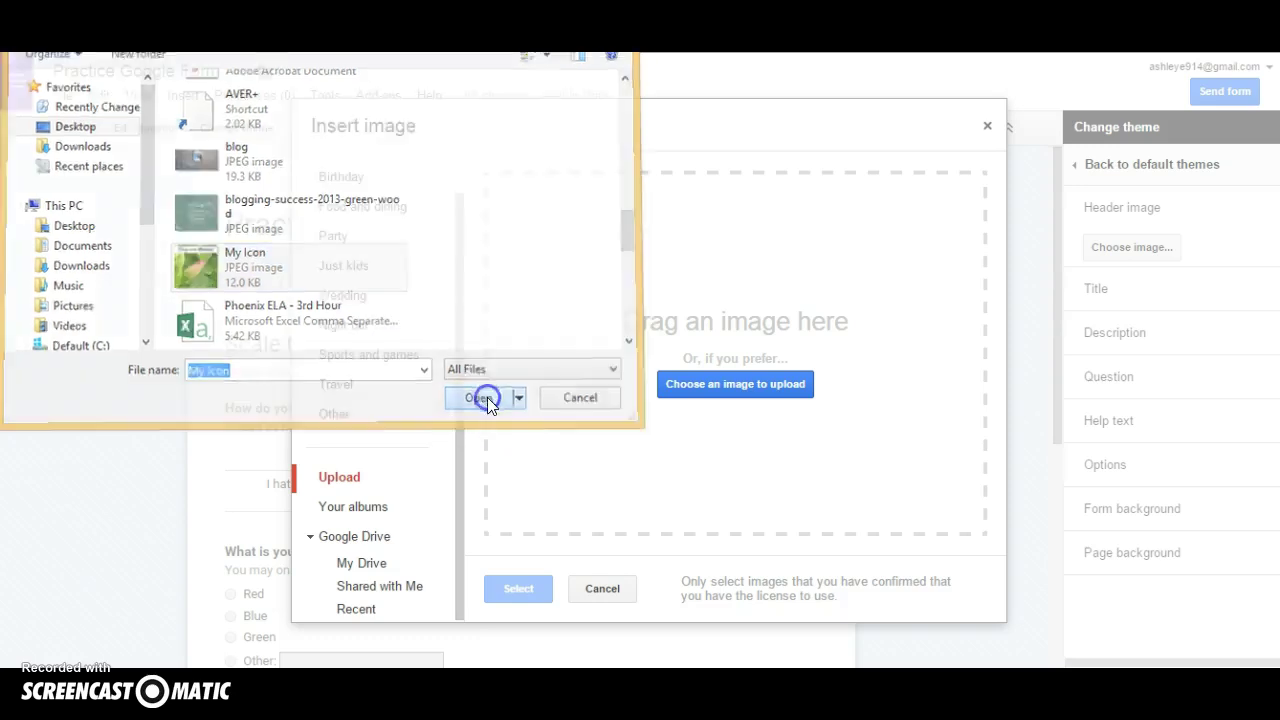
left_click(504, 593)
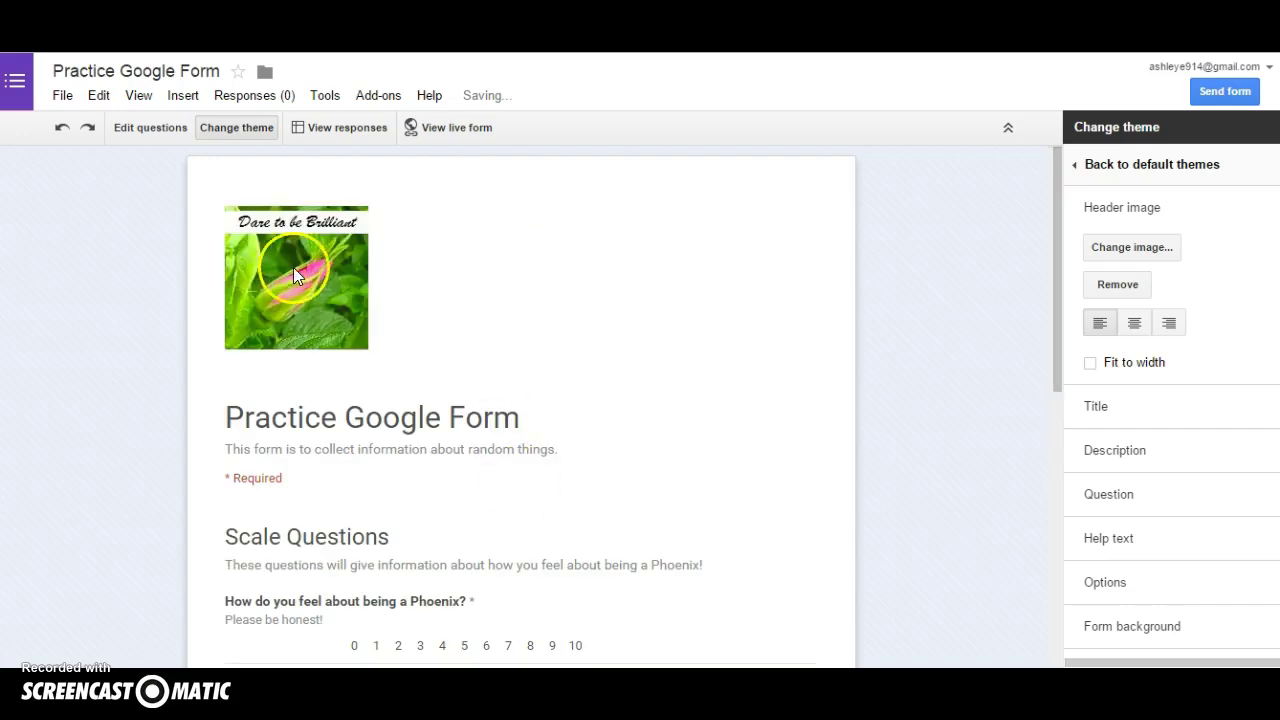
Center the header image, trying the fit-to-width option and turning it off again
left_click(1137, 324)
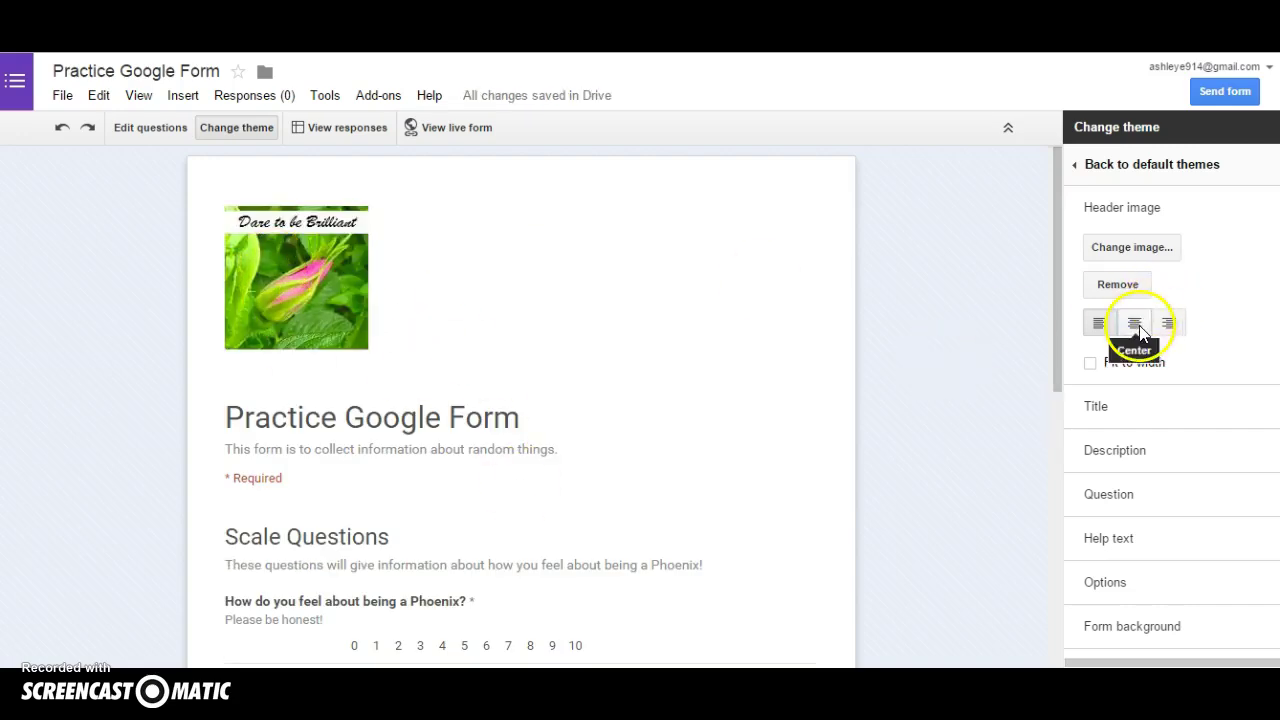
left_click(1089, 364)
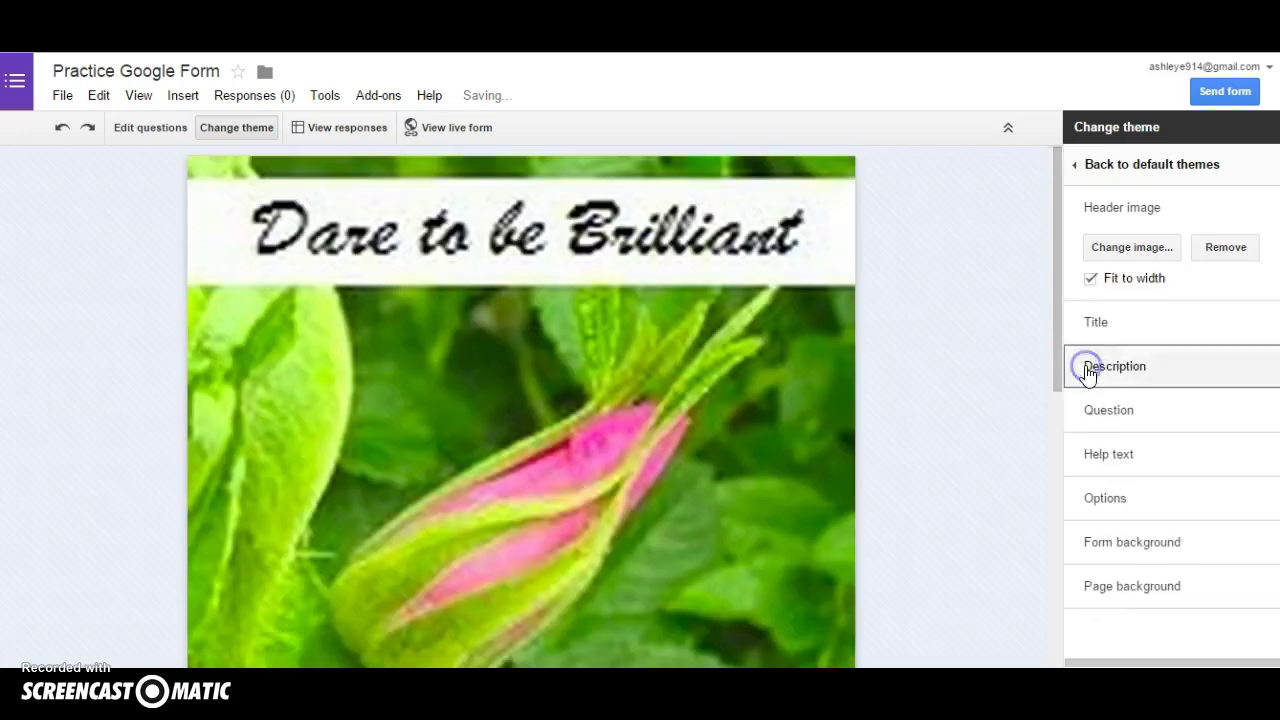
left_click(1092, 281)
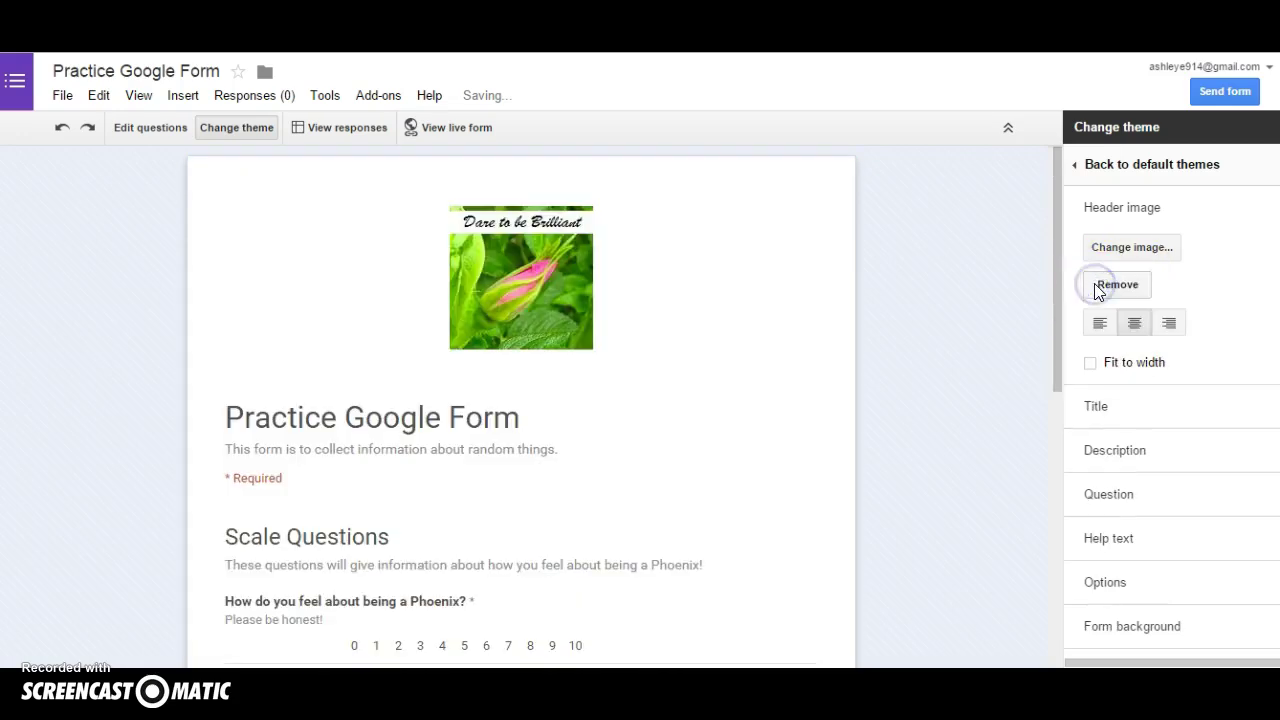
Expand the theme's title formatting options and its page background options
left_click(1197, 408)
scroll(1228, 390, "down", 1)
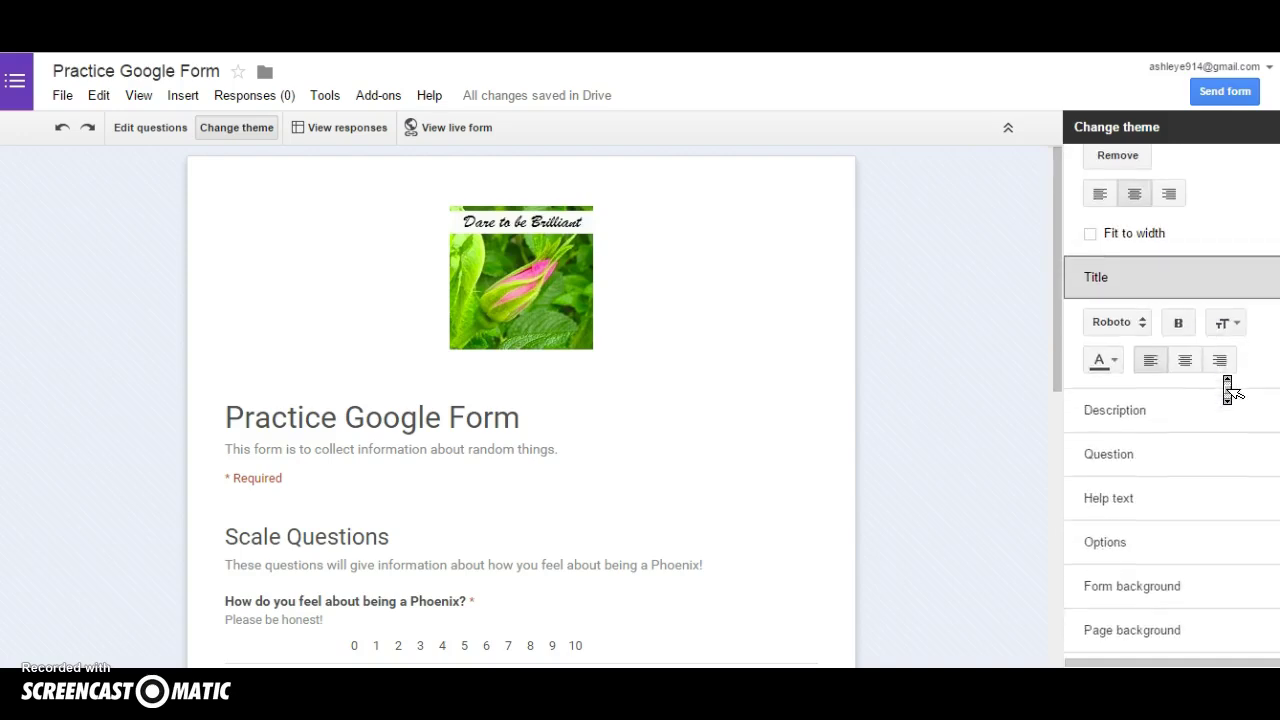
left_click(1182, 491)
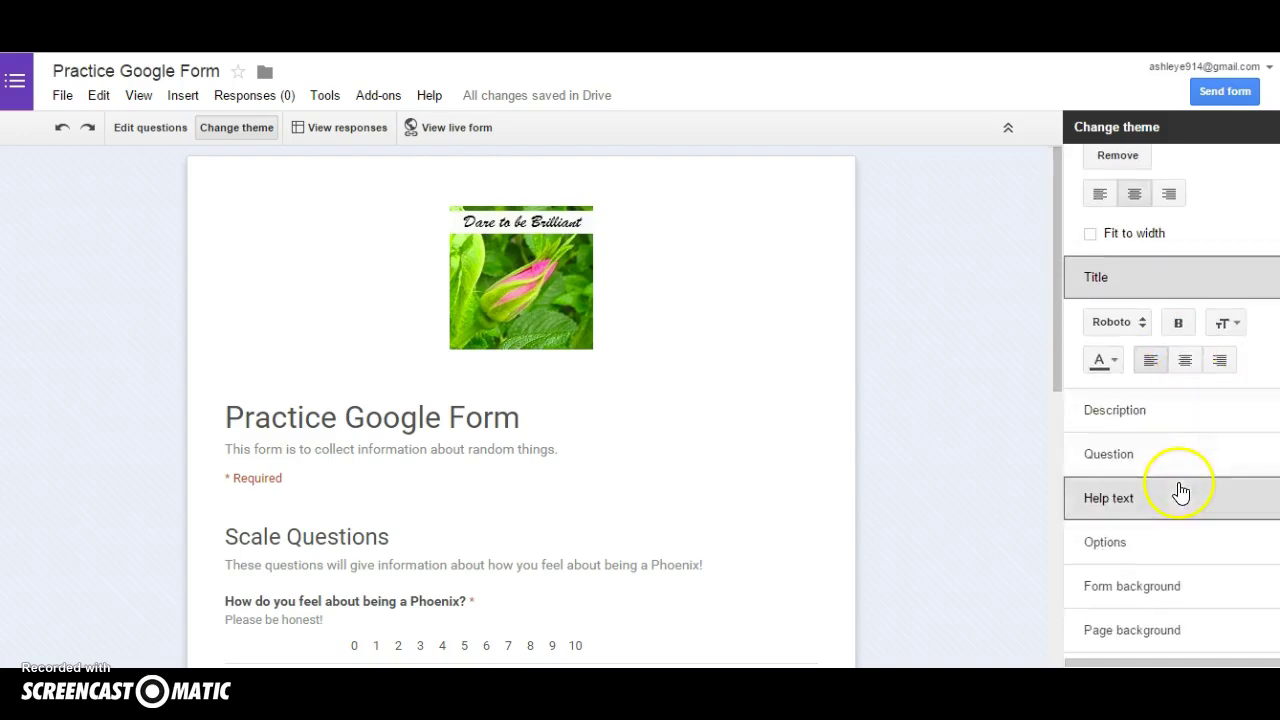
left_click(1163, 636)
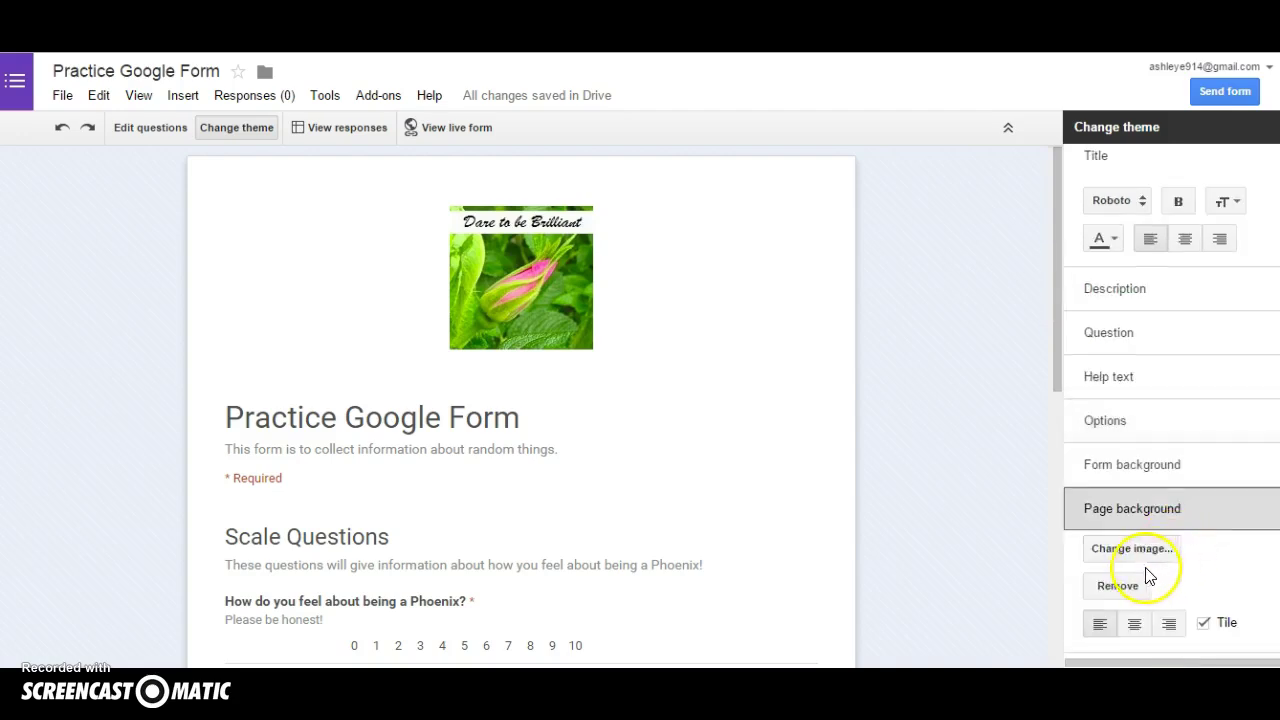
Upload the blogging-success-2013-green-wood image as the form's page background
left_click(1140, 551)
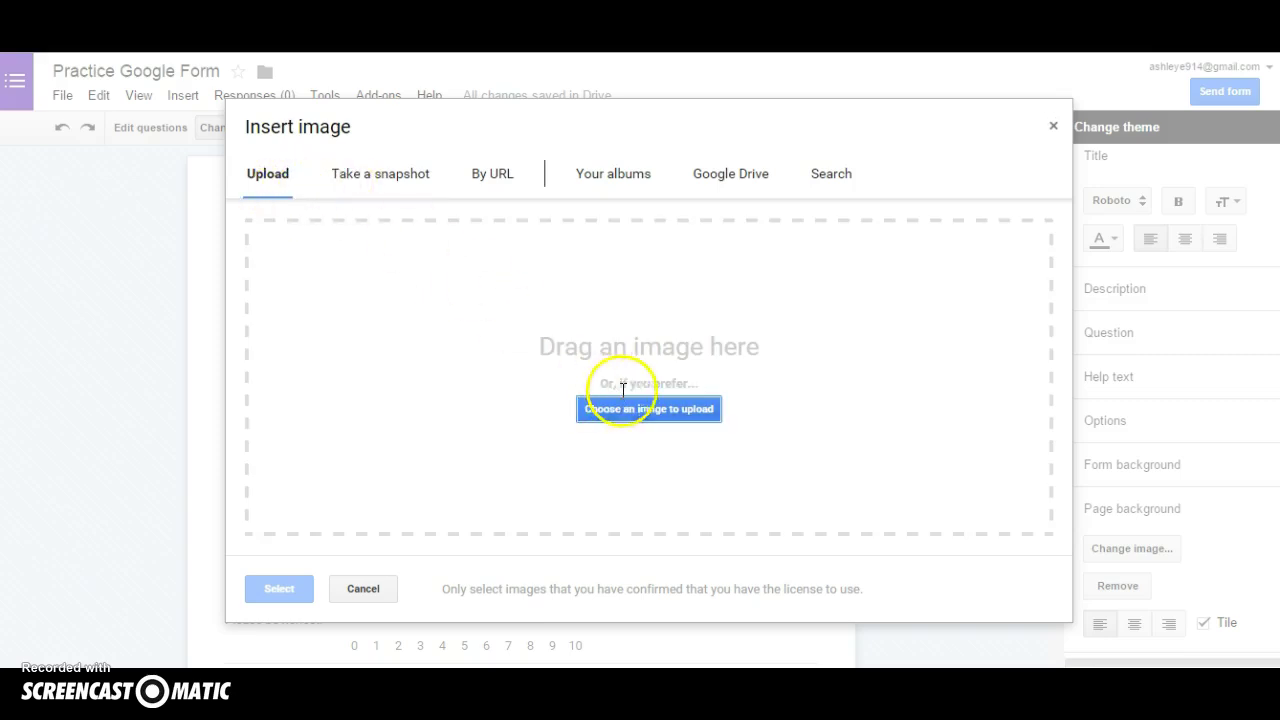
left_click(630, 408)
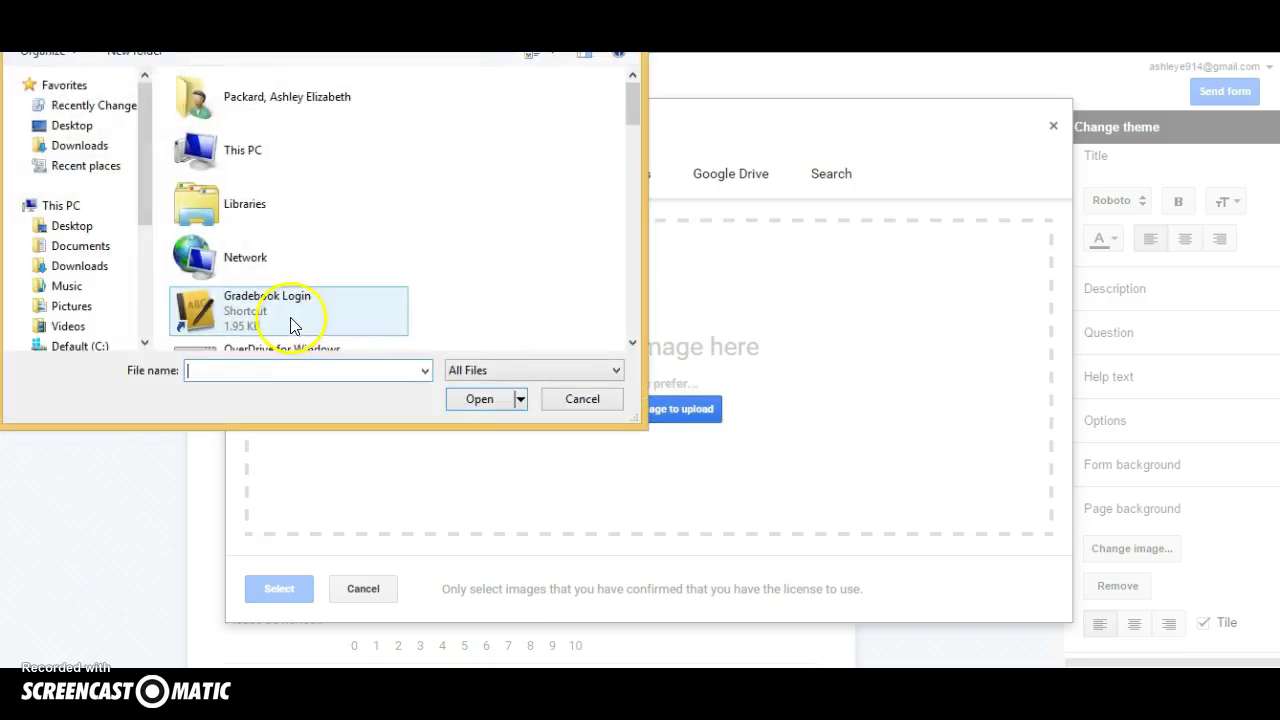
scroll(390, 290, "down", 10)
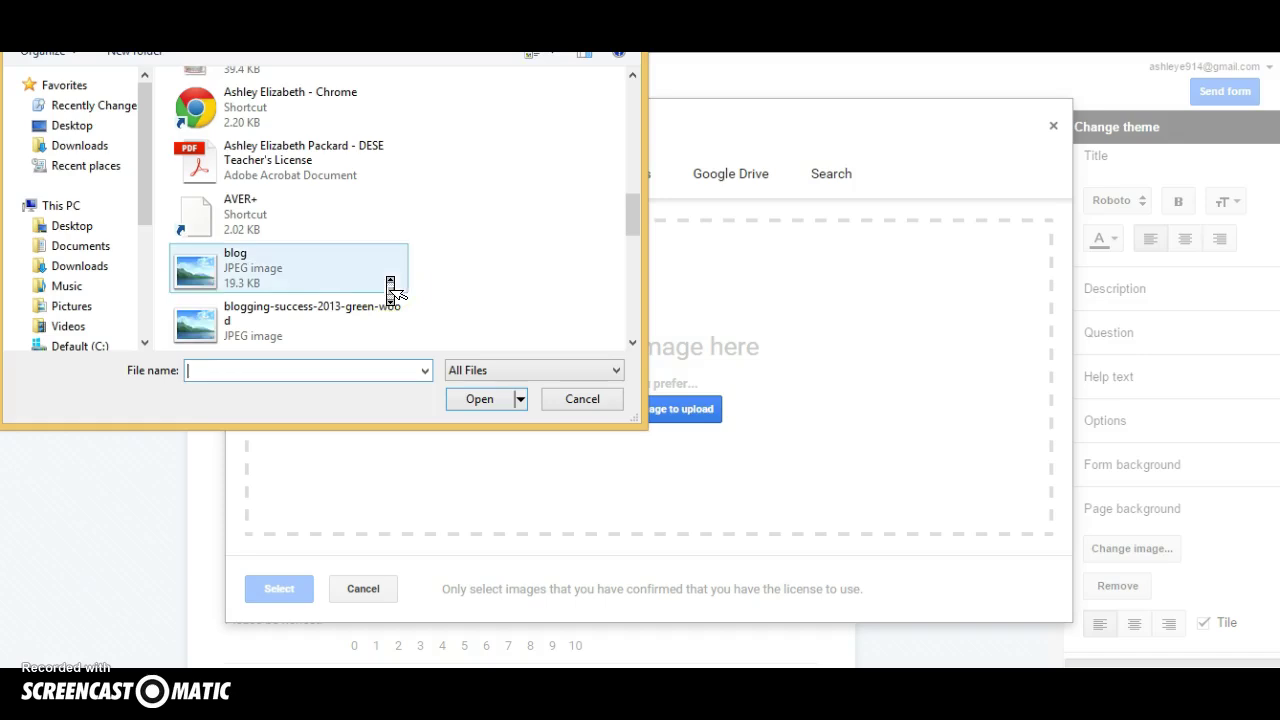
middle_click(443, 257)
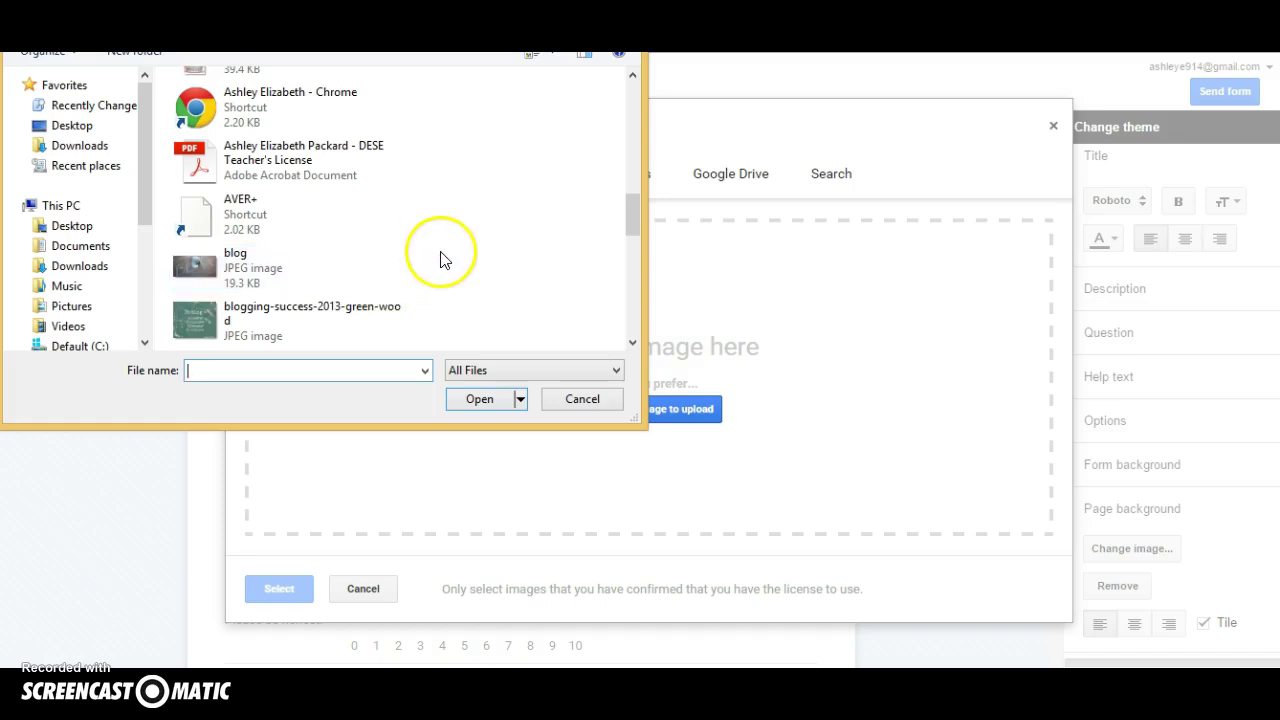
scroll(449, 266, "down", 2)
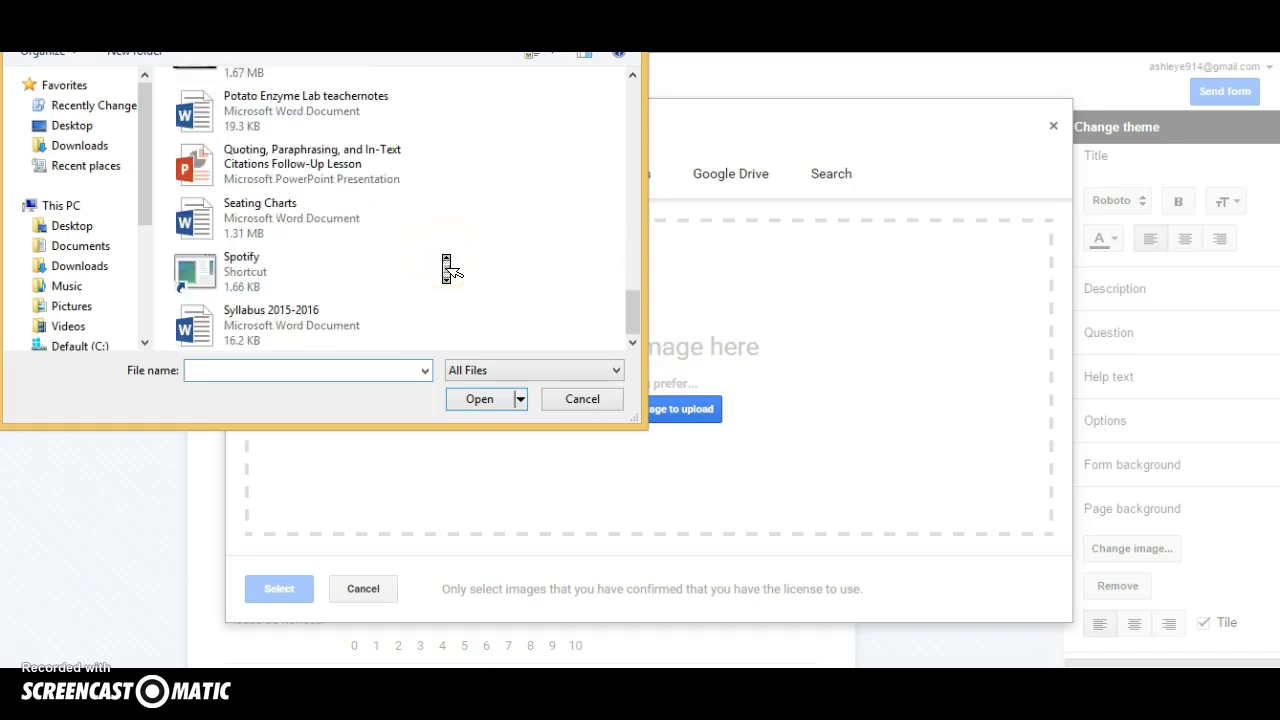
scroll(449, 266, "up", 4)
scroll(447, 268, "up", 5)
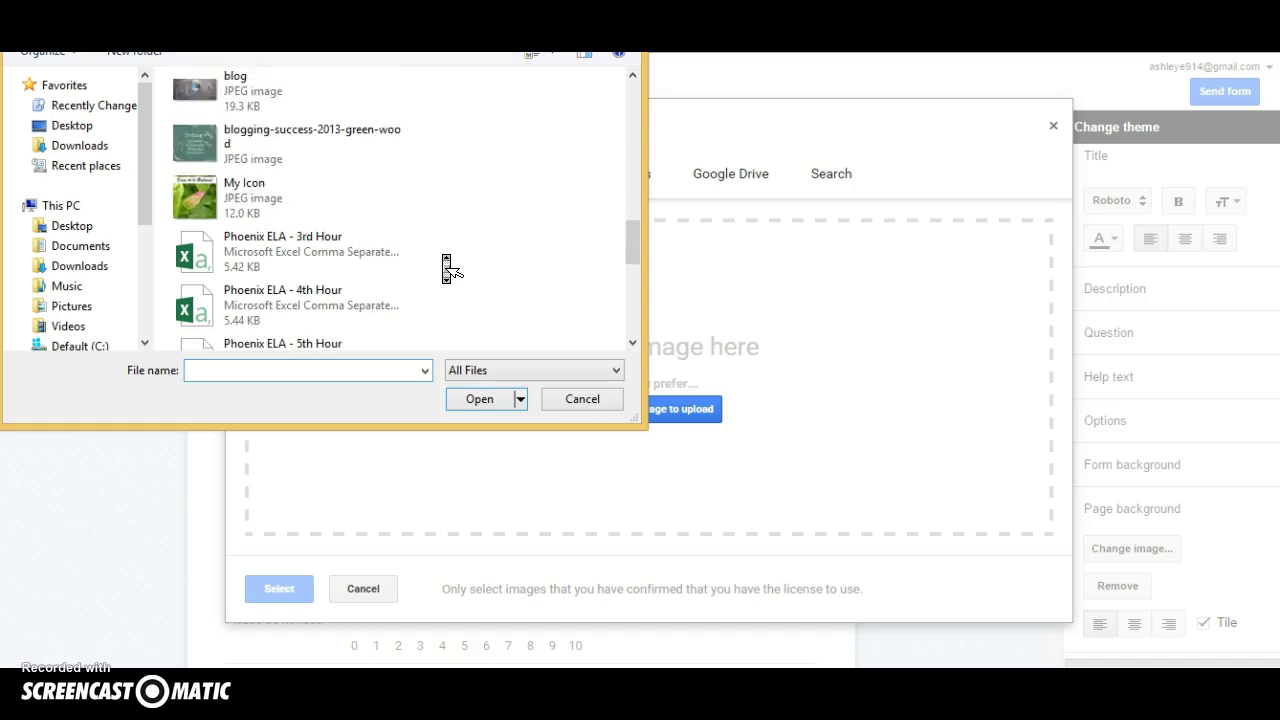
left_click(258, 228)
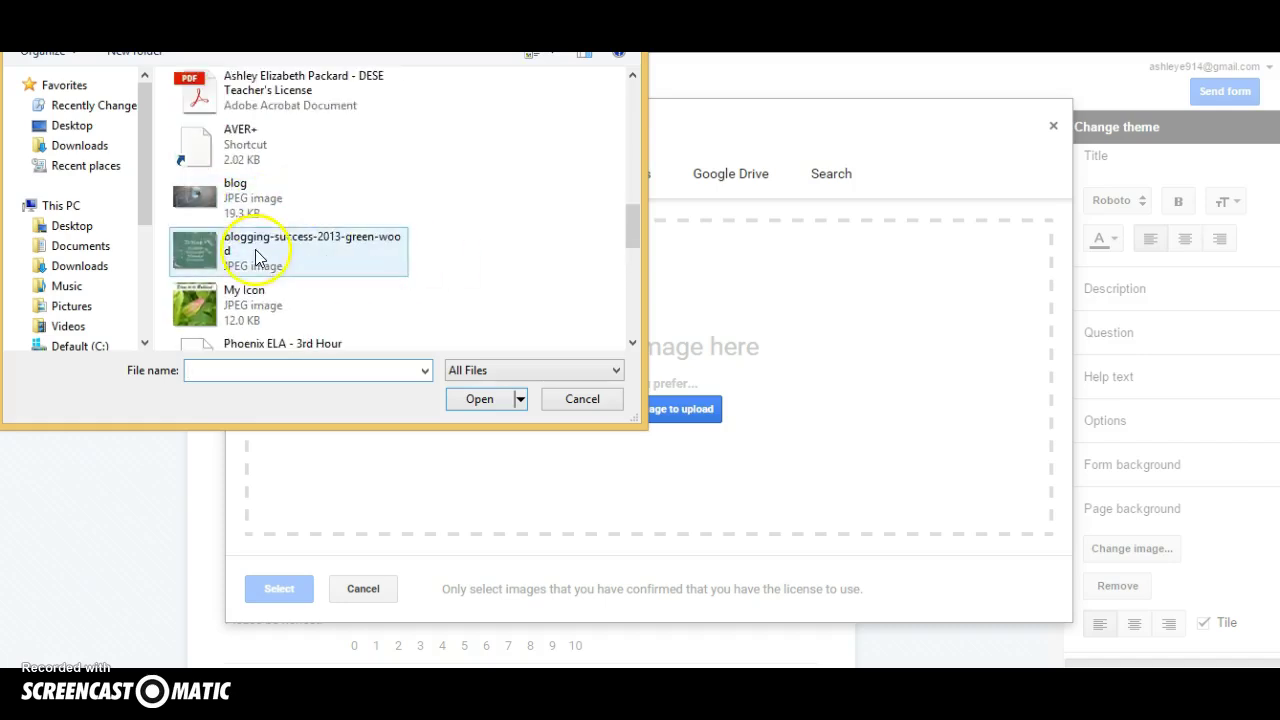
left_click(257, 251)
left_click(470, 400)
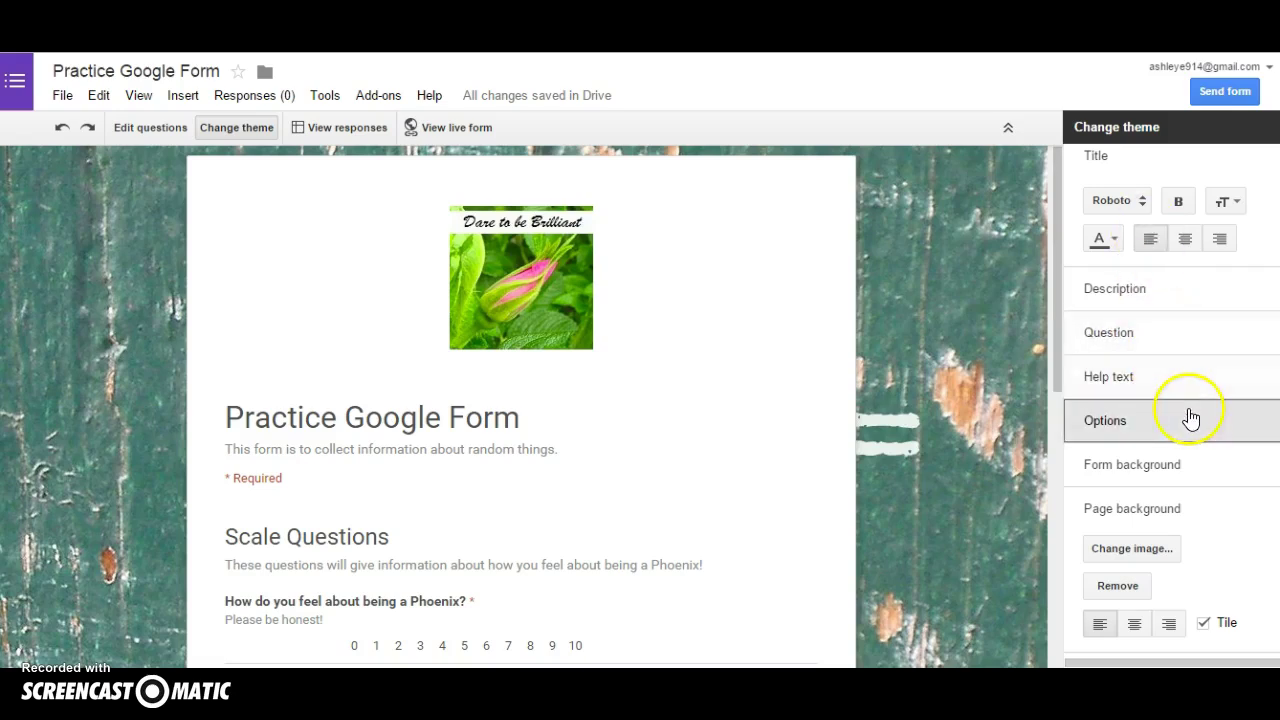
Replace the page background image with the uploaded blog JPEG file
left_click(1152, 546)
left_click(623, 417)
scroll(409, 205, "down", 10)
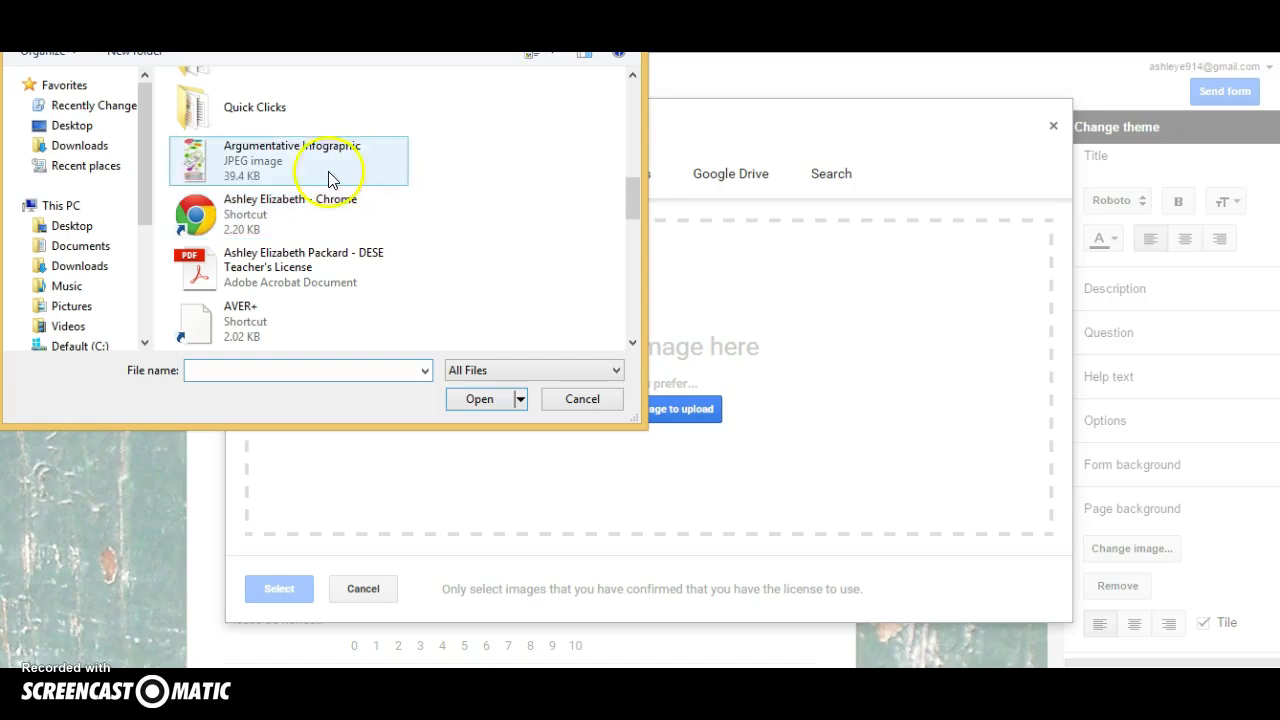
scroll(460, 206, "down", 3)
left_click(255, 200)
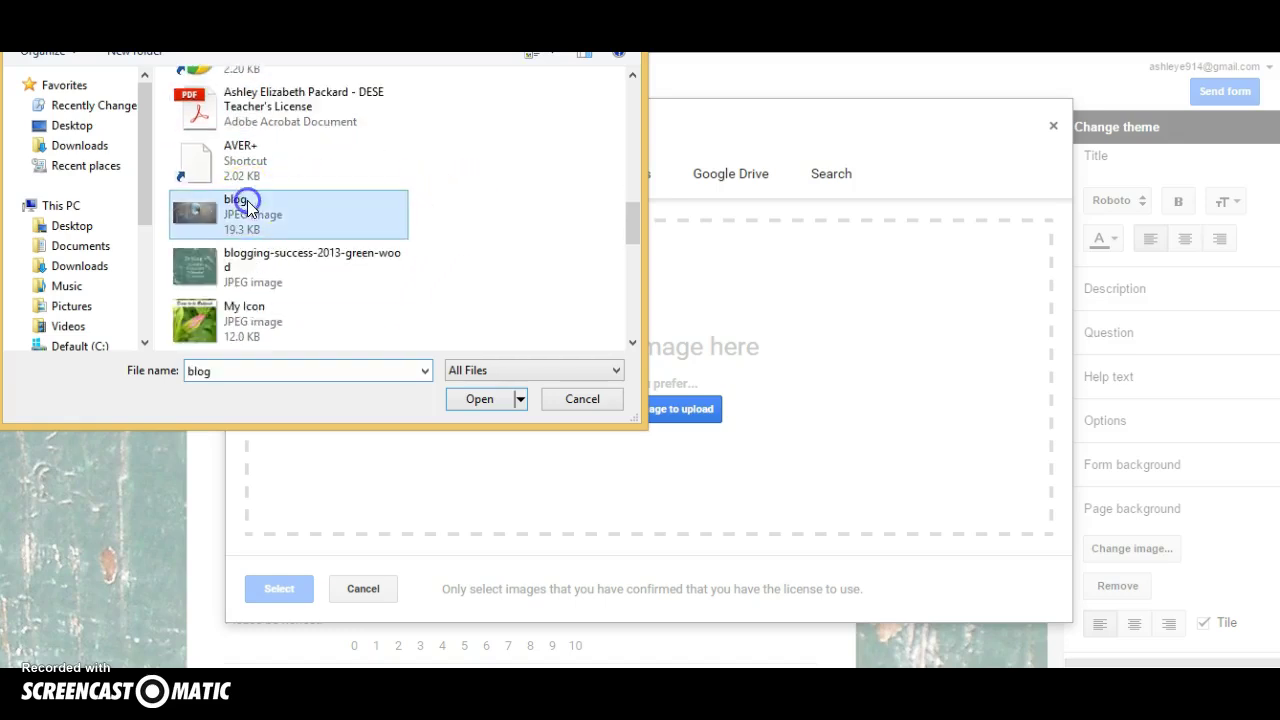
left_click(486, 399)
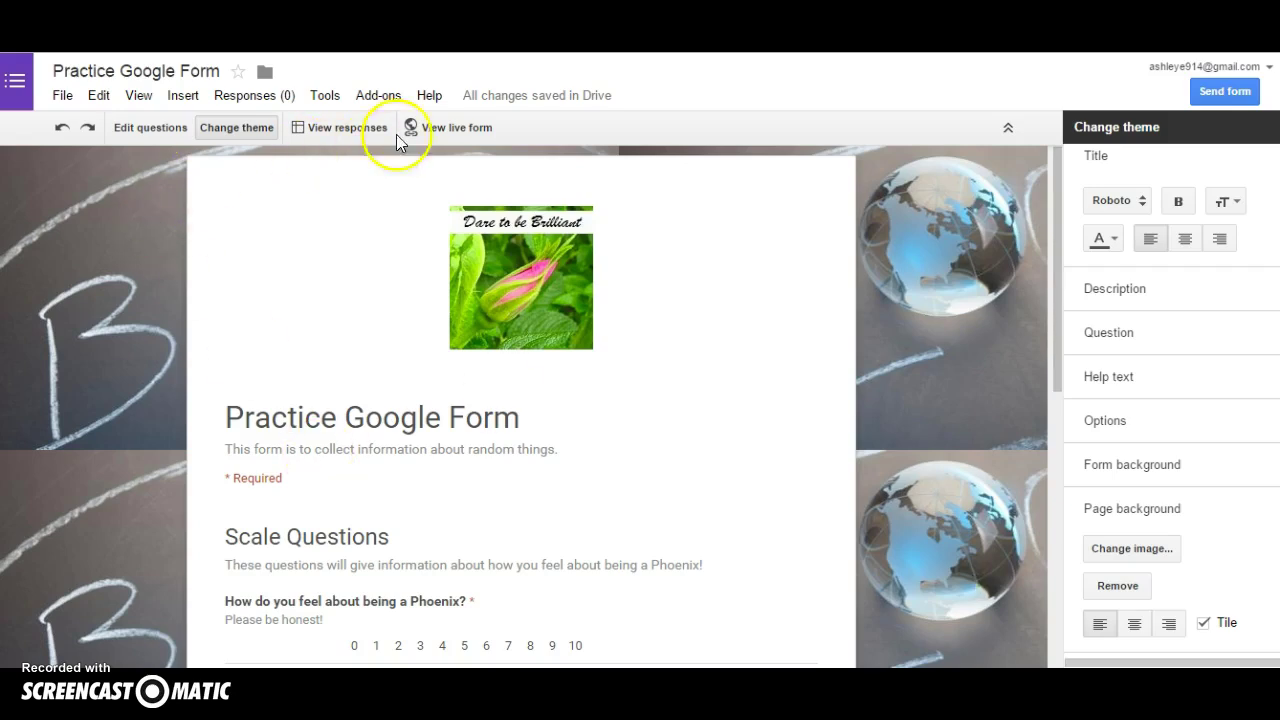
Open the live version of Practice Google Form and review its themed layout from the header image down to the end
left_click(448, 129)
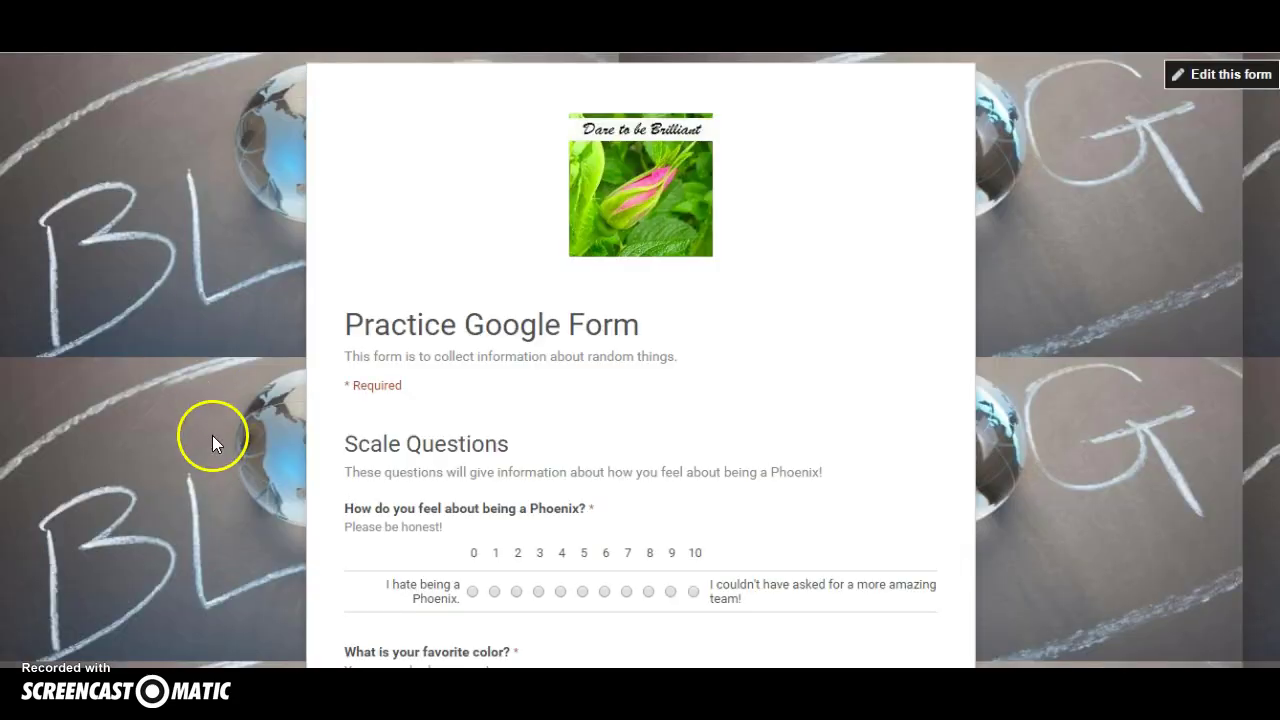
scroll(212, 437, "down", 5)
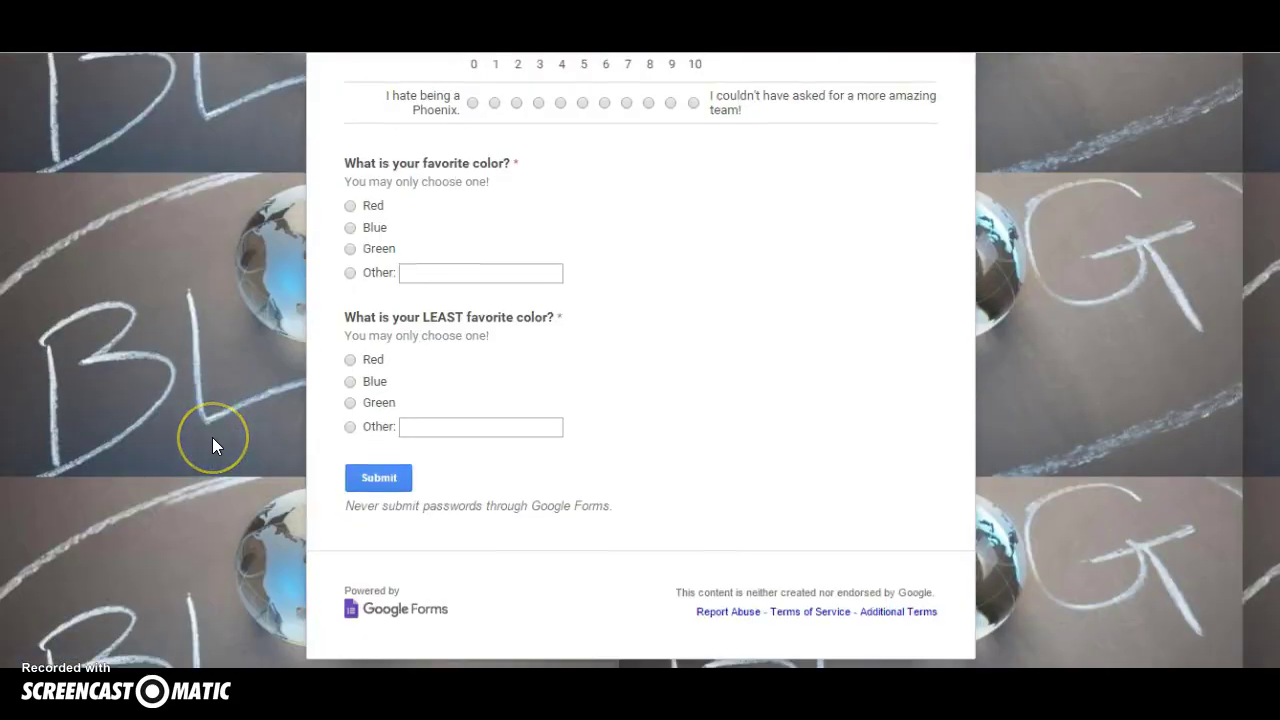
scroll(212, 437, "up", 5)
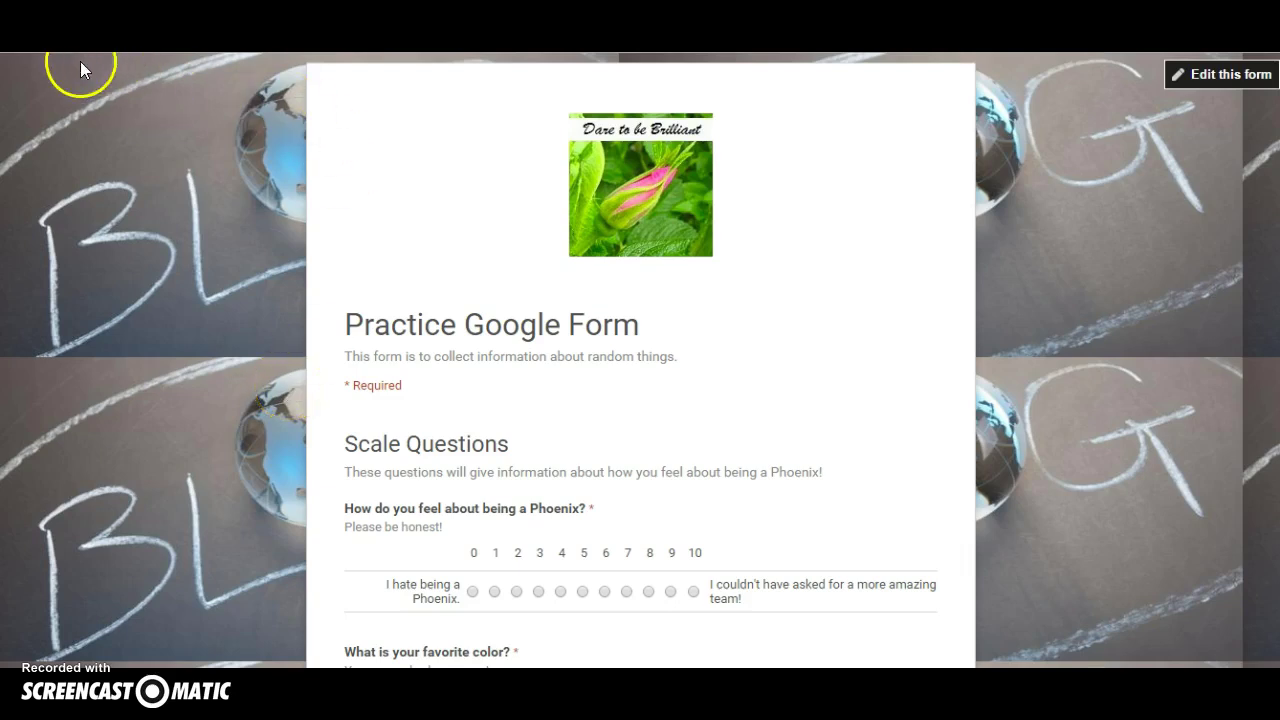
Return from the live form to the theme editor of Practice Google Form
key("ctrl+shift+b")
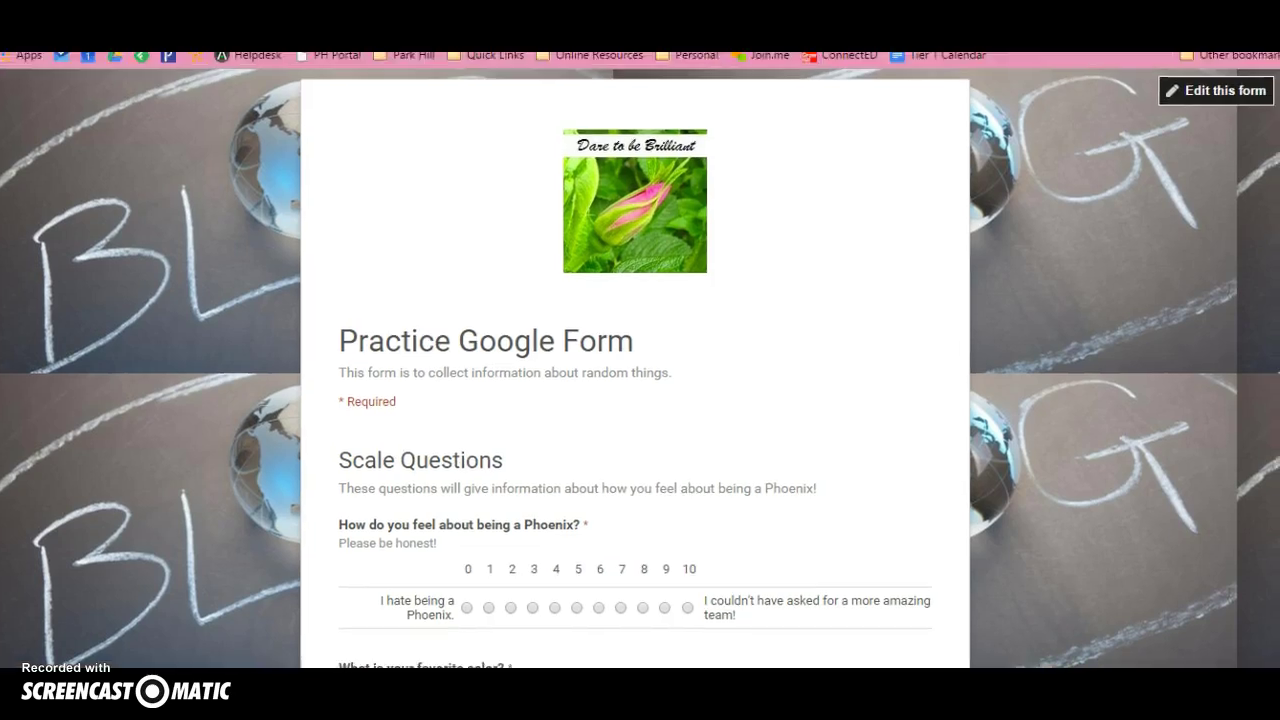
key("ctrl+shift+b")
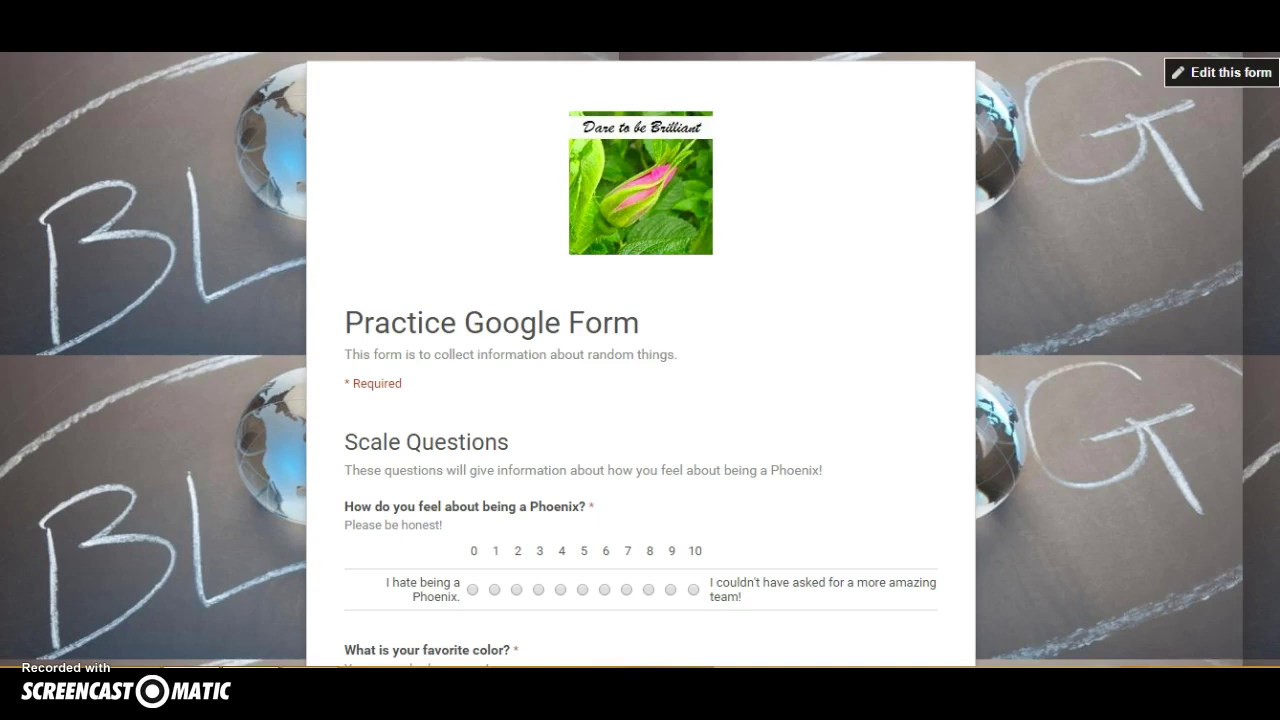
left_click(686, 337)
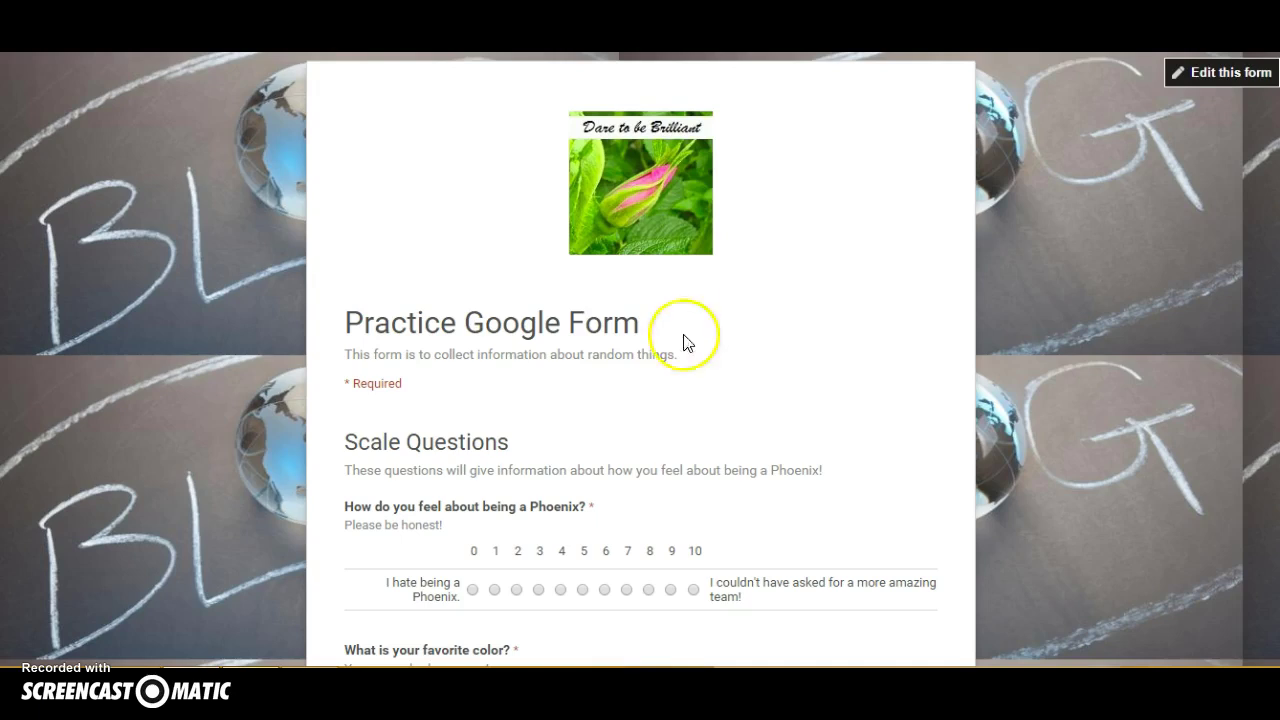
key("ctrl+Tab")
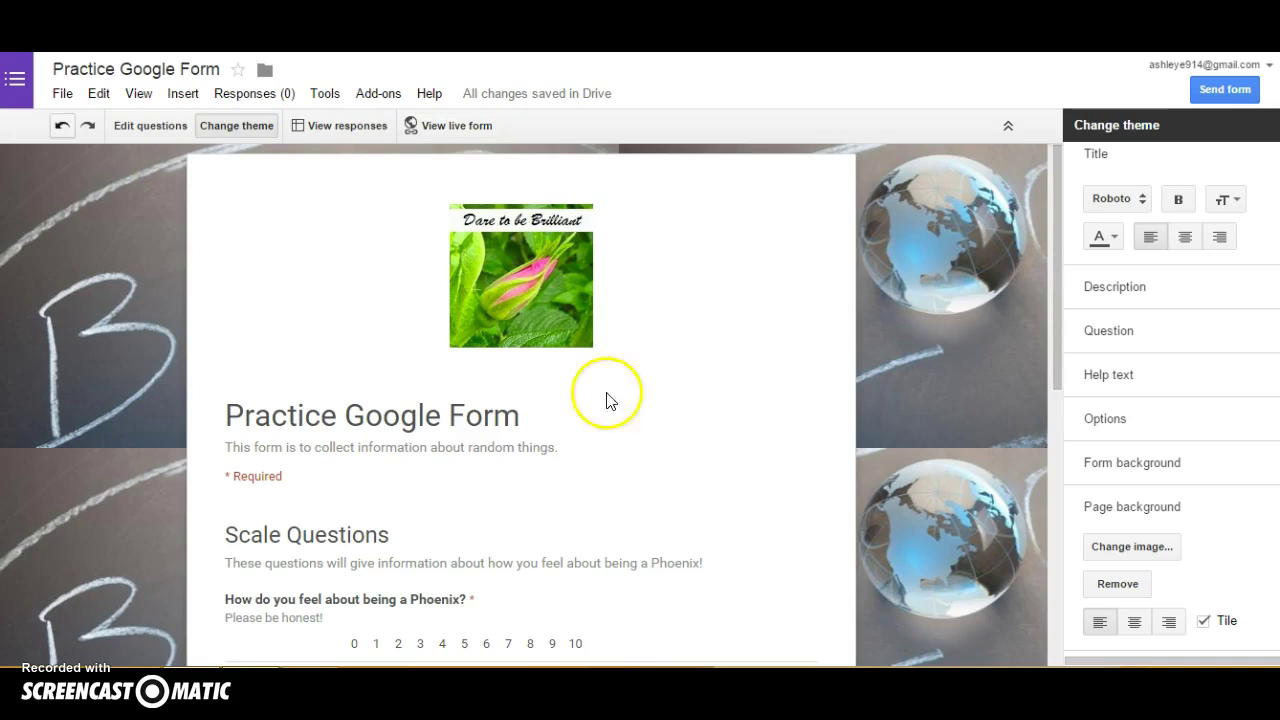